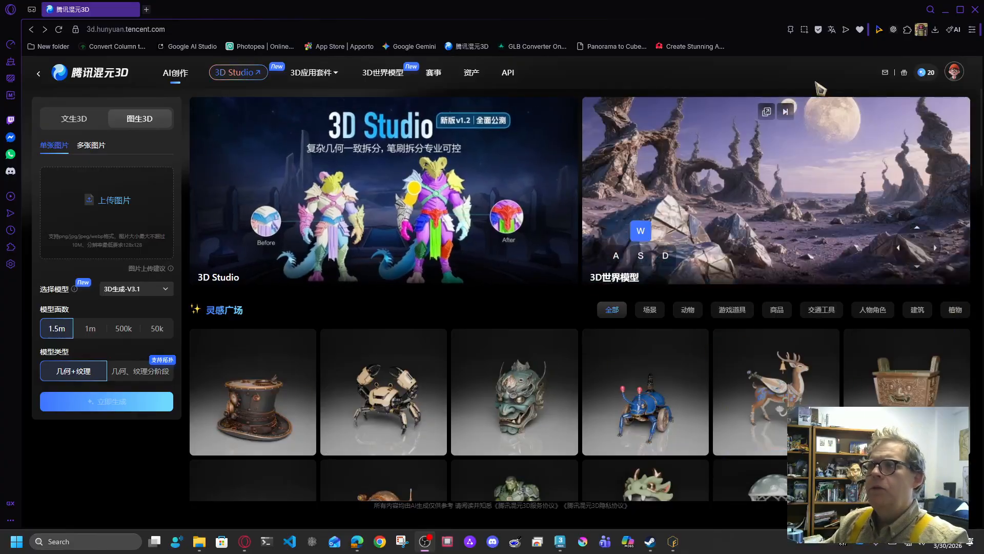
Step: Translate the Tencent Hunyuan 3D home page from Chinese to English with the browser translator
left_click(832, 31)
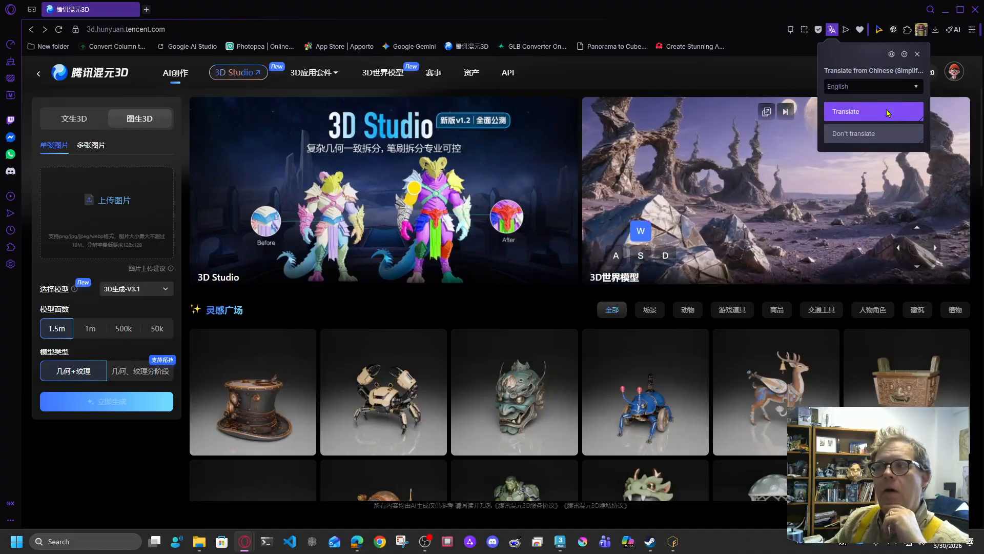
left_click(887, 114)
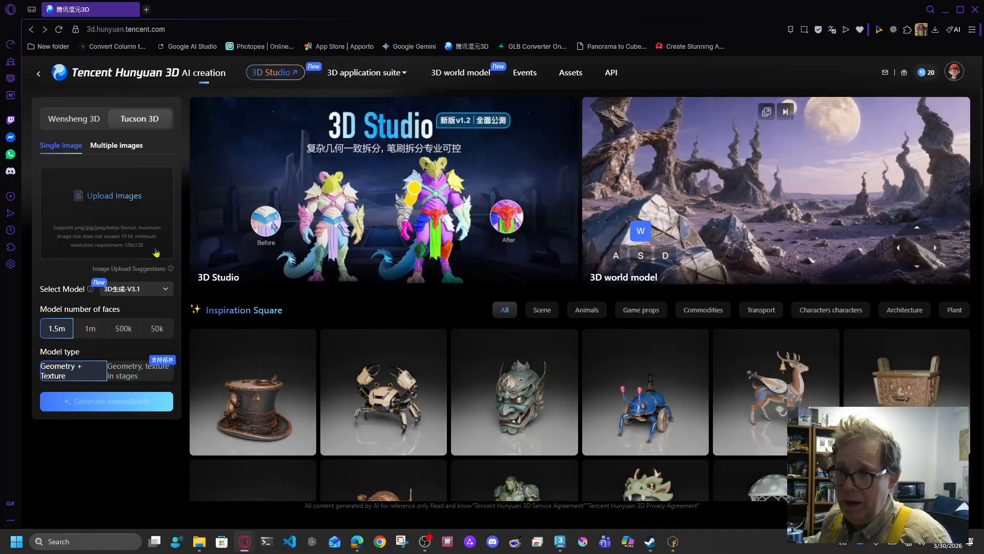
mouse_move(171, 270)
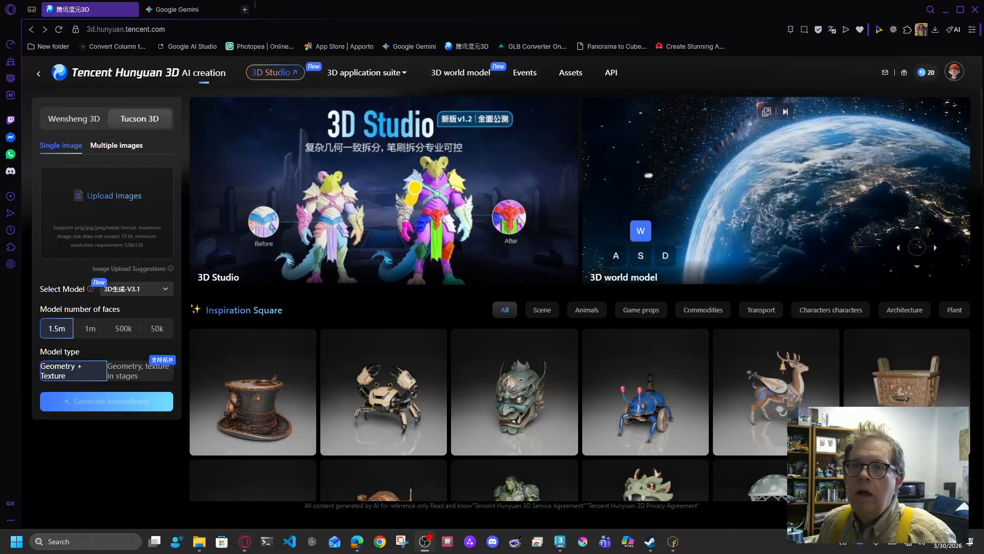
Step: In Gemini, write a prompt for a front-view orthographic stylized 3D advanced Dungeons and Dragons 3ed-style orc
key("ctrl+Tab")
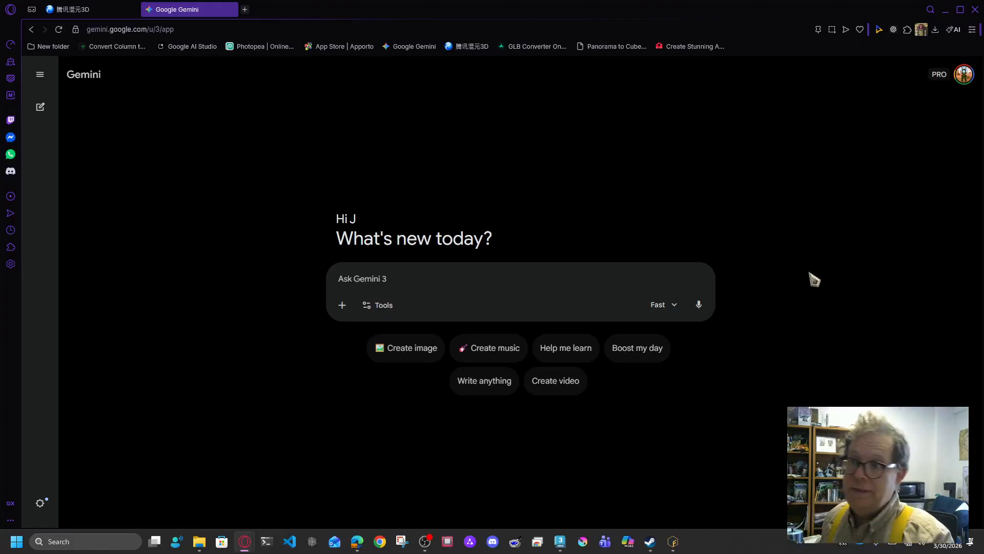
left_click(448, 284)
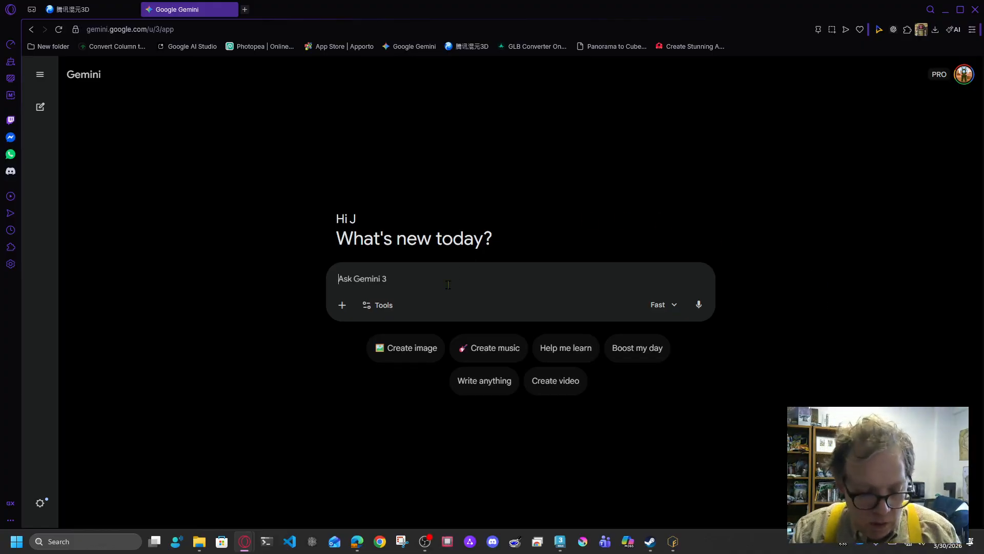
type("Can I get ")
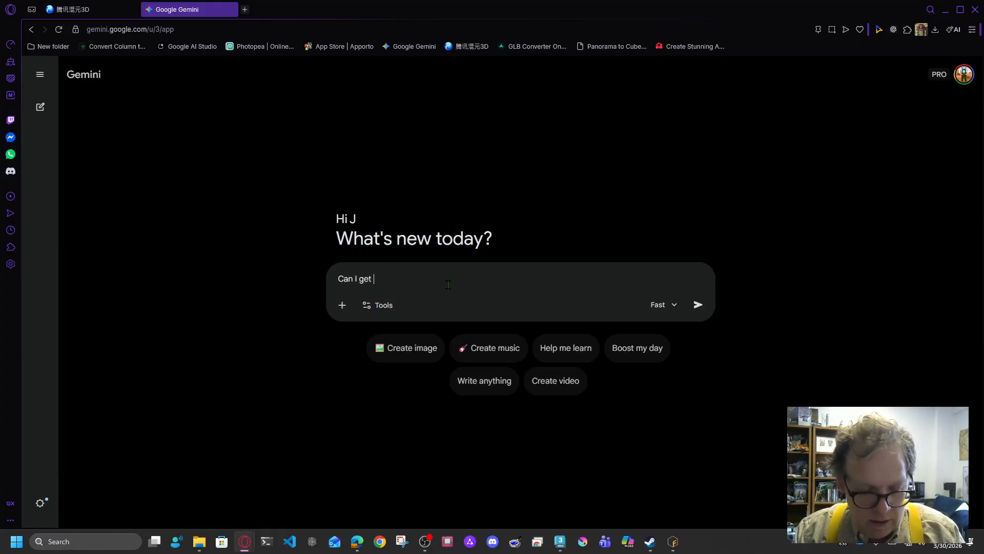
type("a front v")
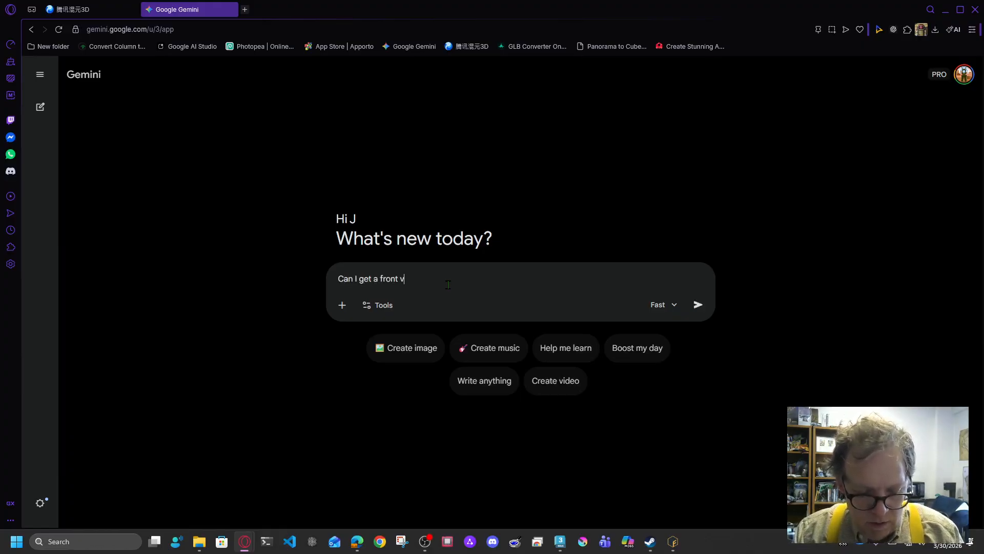
type("iew ort")
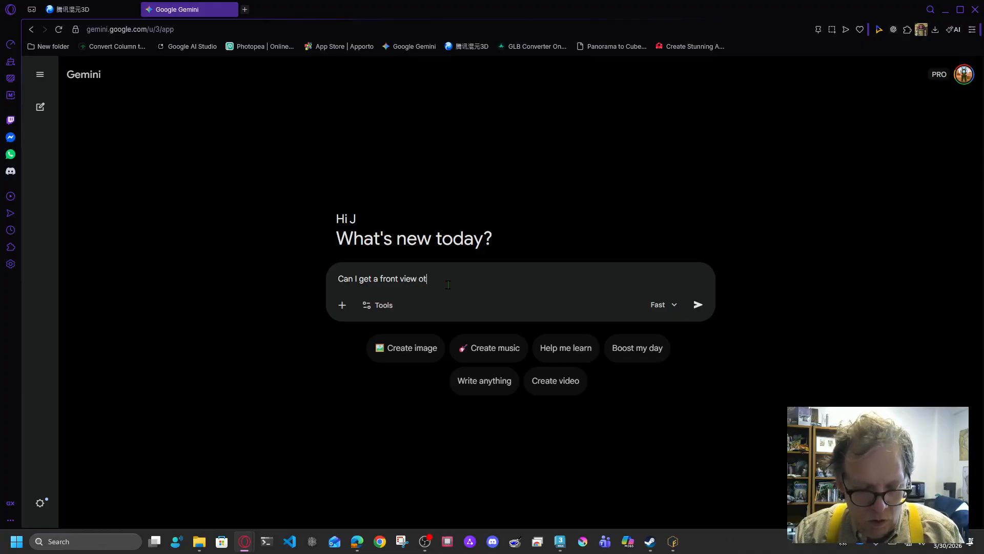
type("hograph")
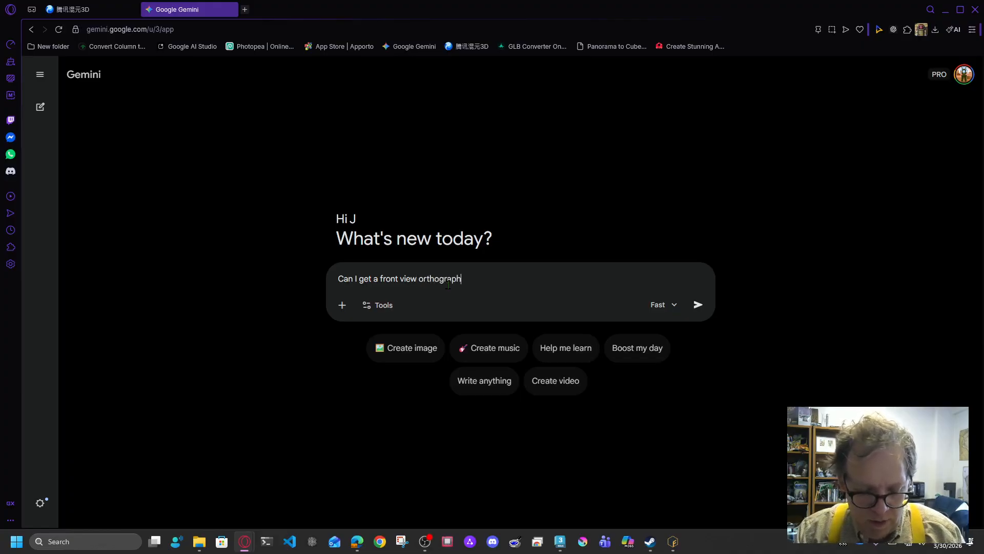
type("ic view of a ")
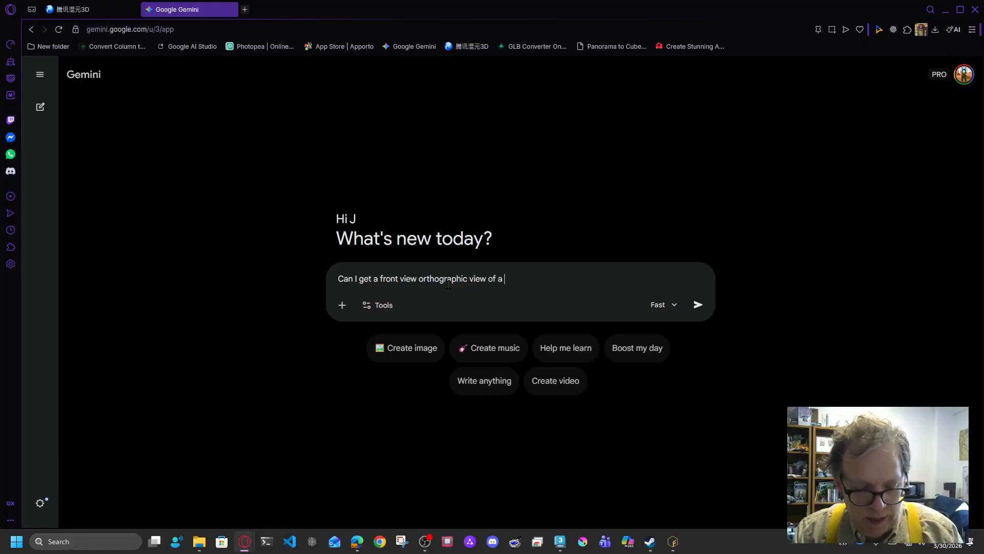
type("3d ga")
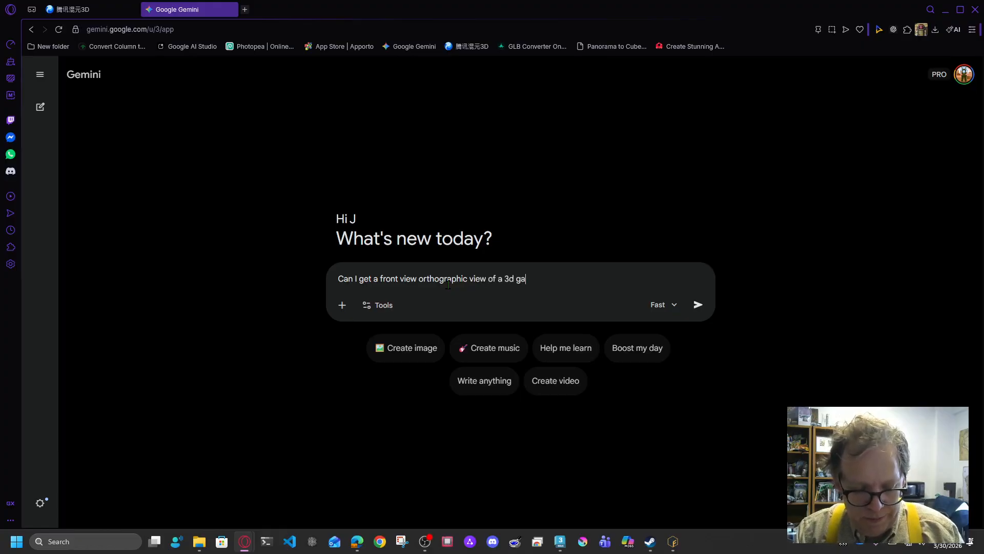
type("me character")
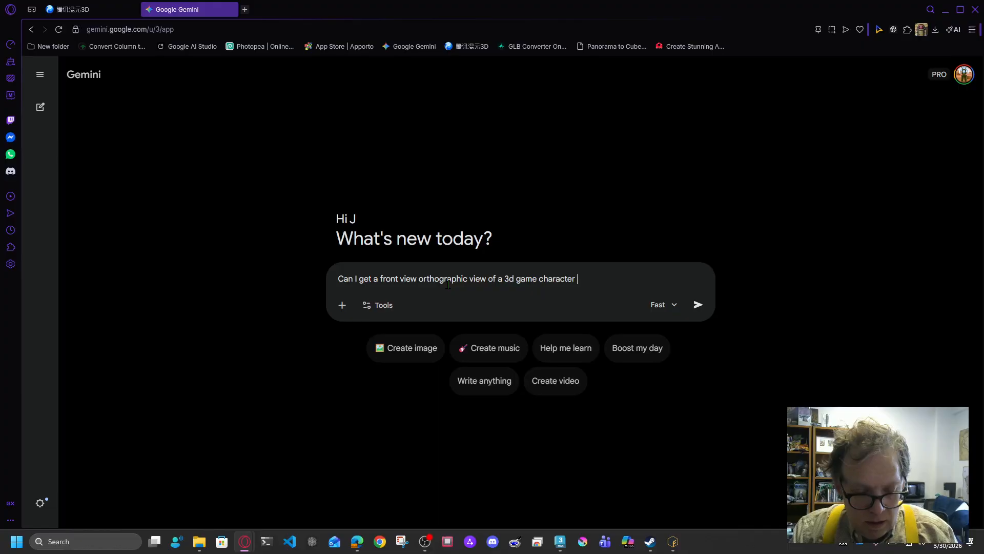
type("a advan")
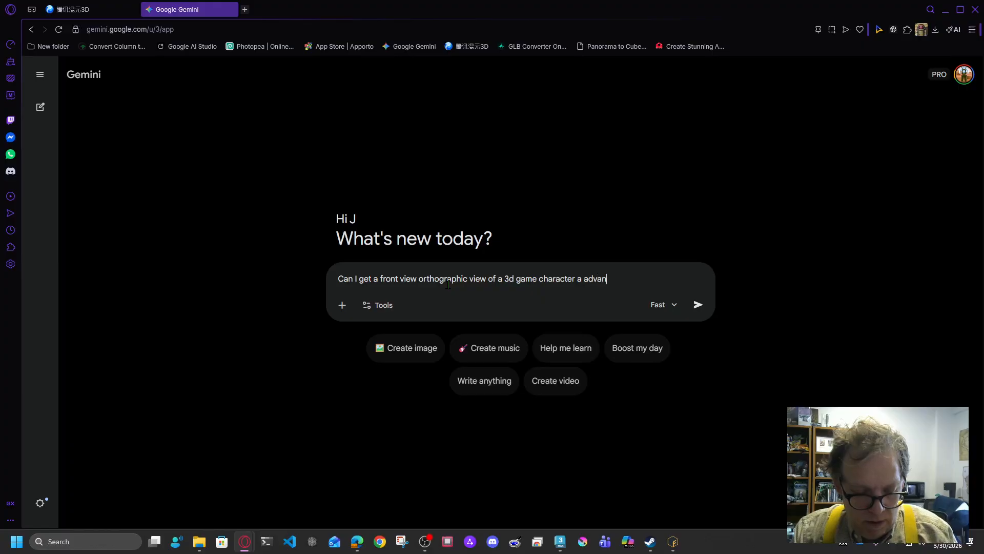
type("ced dungeon")
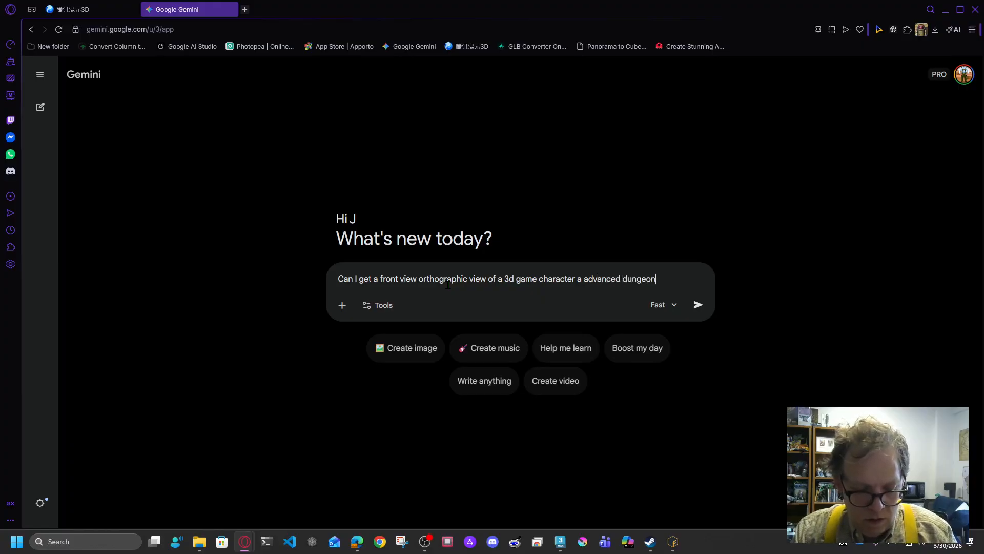
type("s and dra")
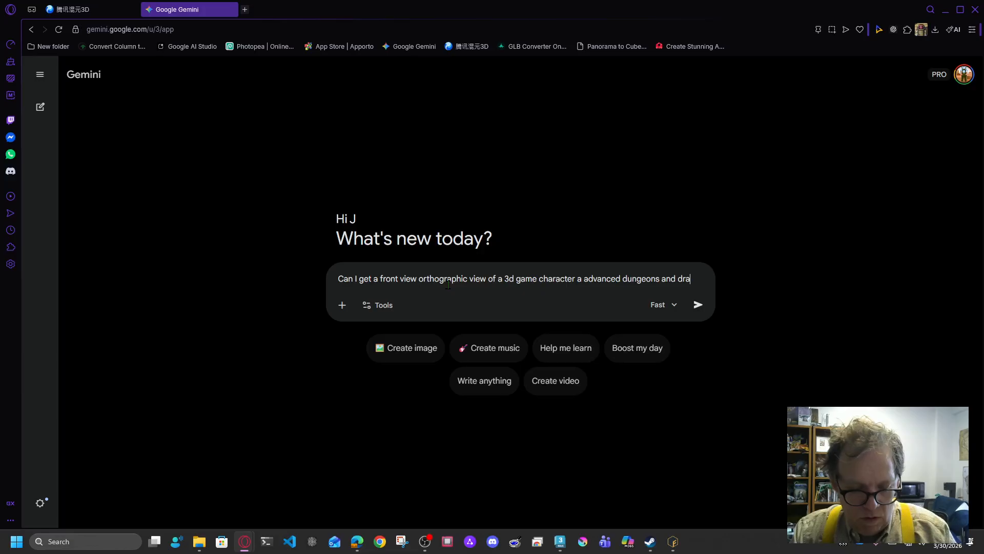
type("gons 3e")
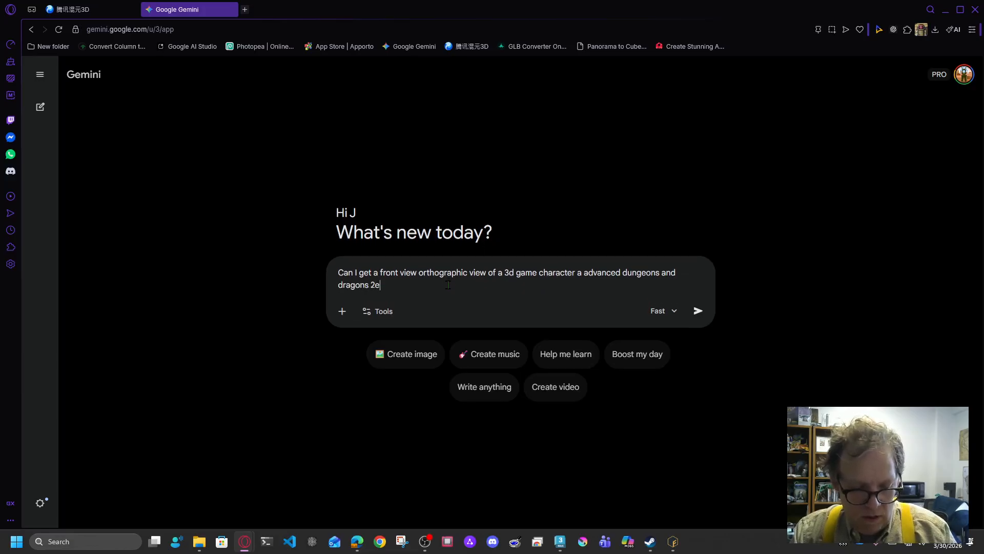
type("d style orc")
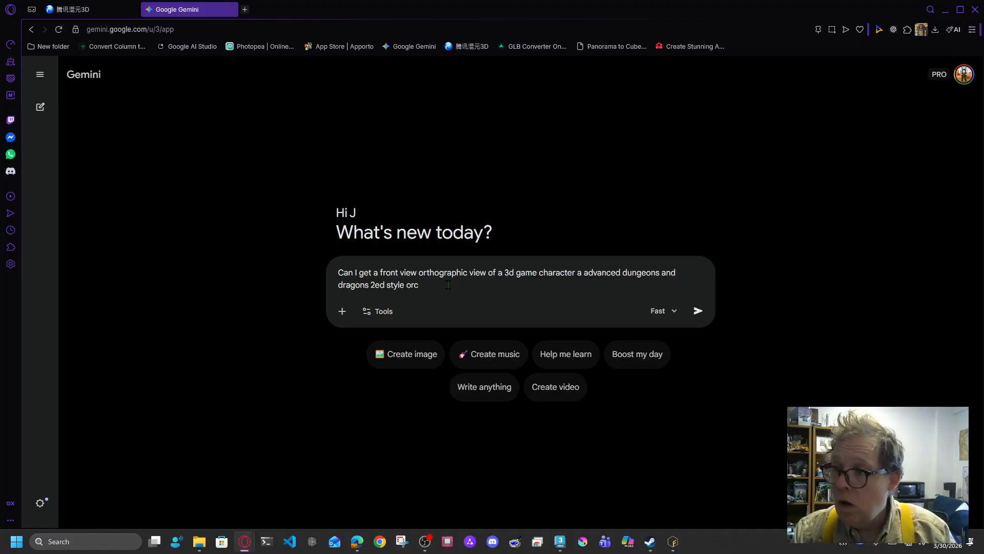
type(" in a")
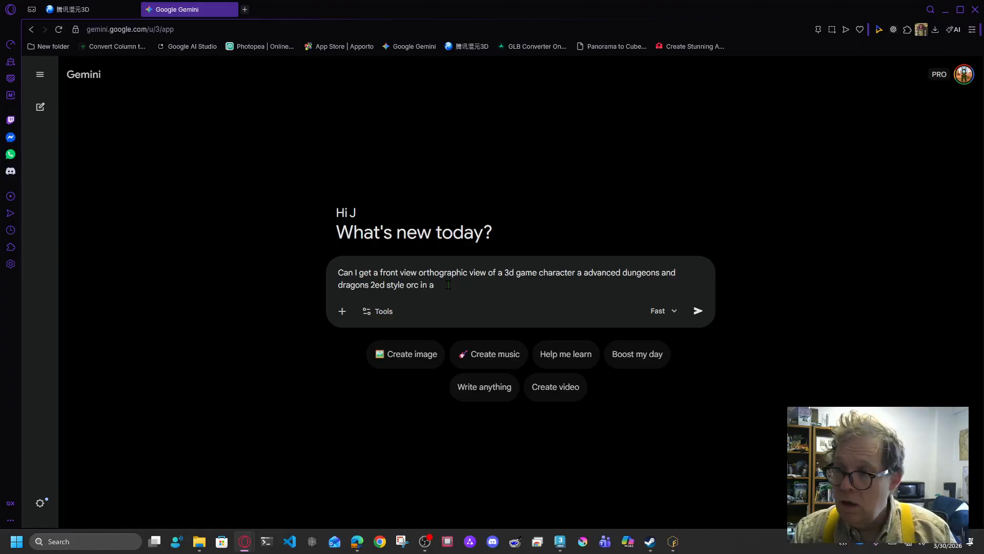
type(" sty")
type("liz")
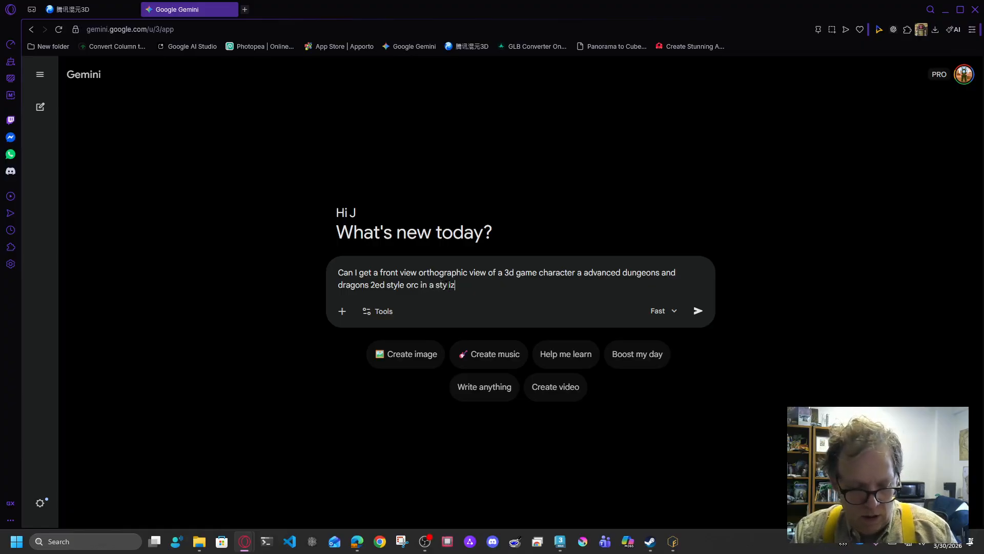
type("ed 3d game ")
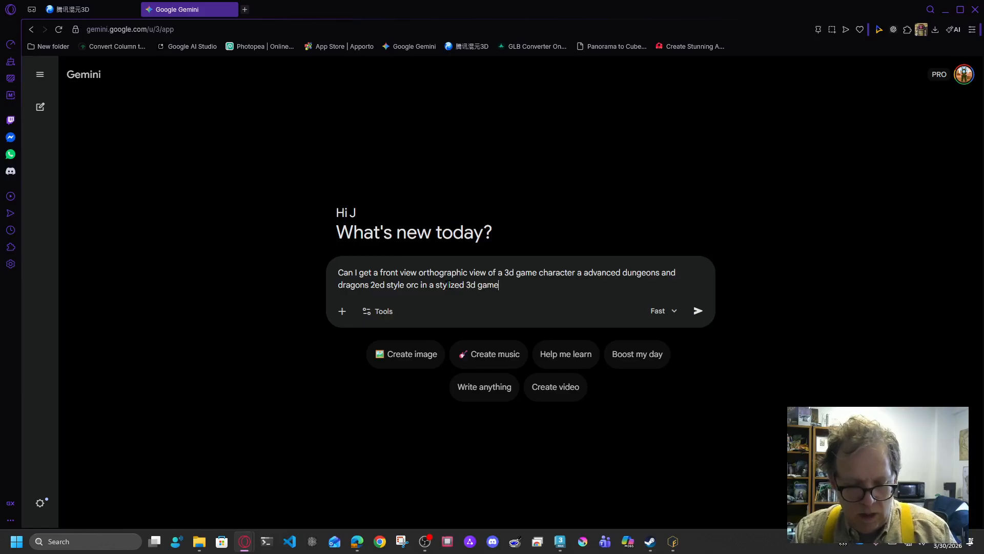
type("model")
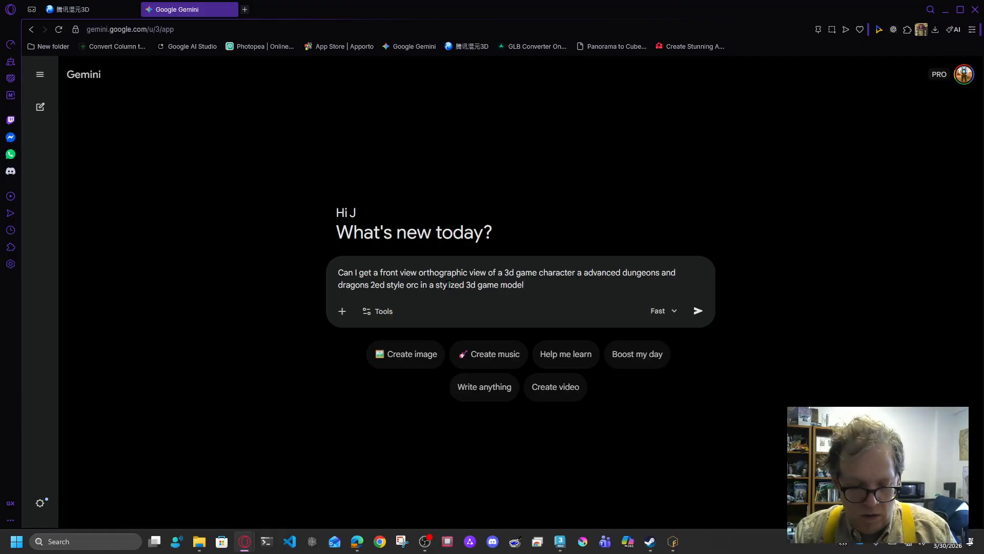
type(" in the front")
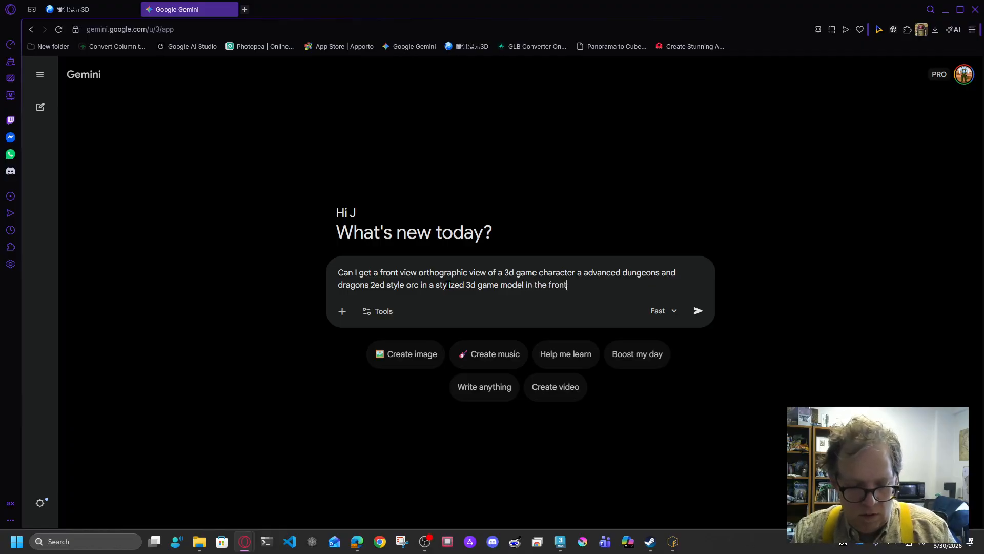
type(" view on a w")
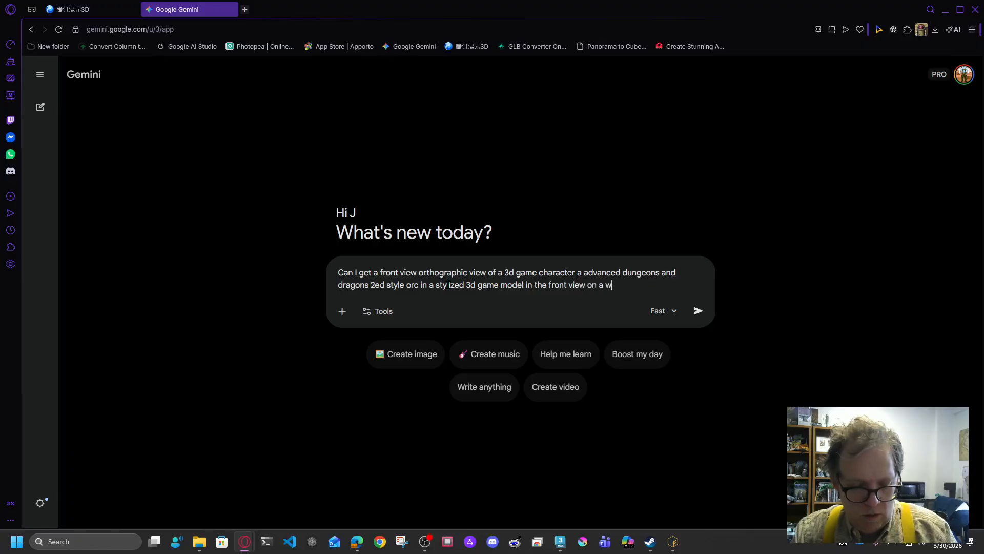
type("hite back")
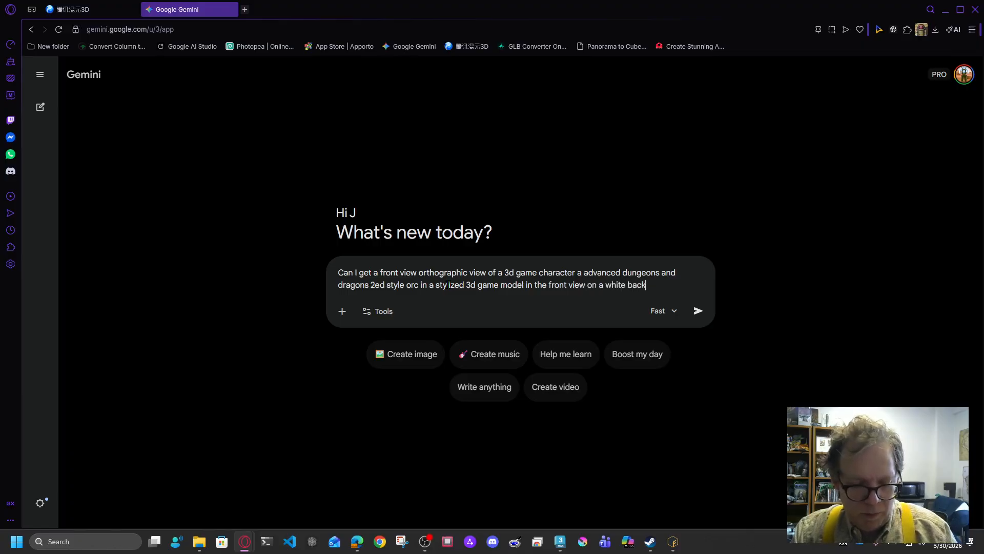
type("w")
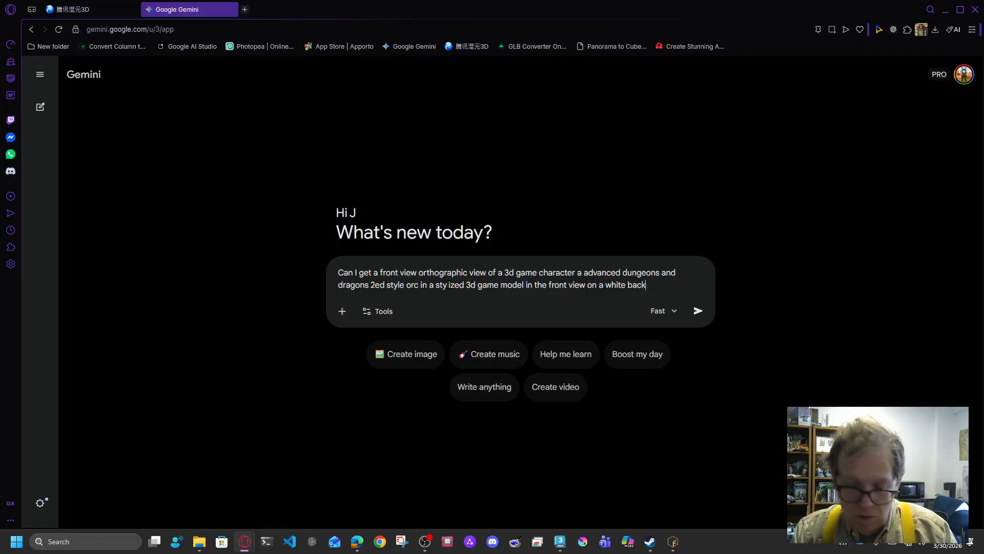
type("ground")
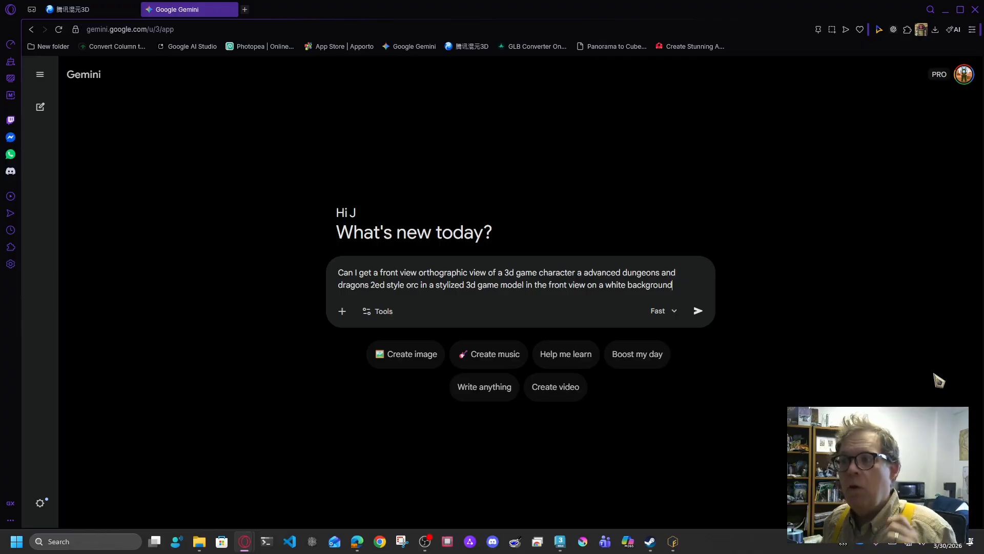
Step: Switch Gemini to the Pro model, enable Create image, and send the orc prompt
left_click(677, 312)
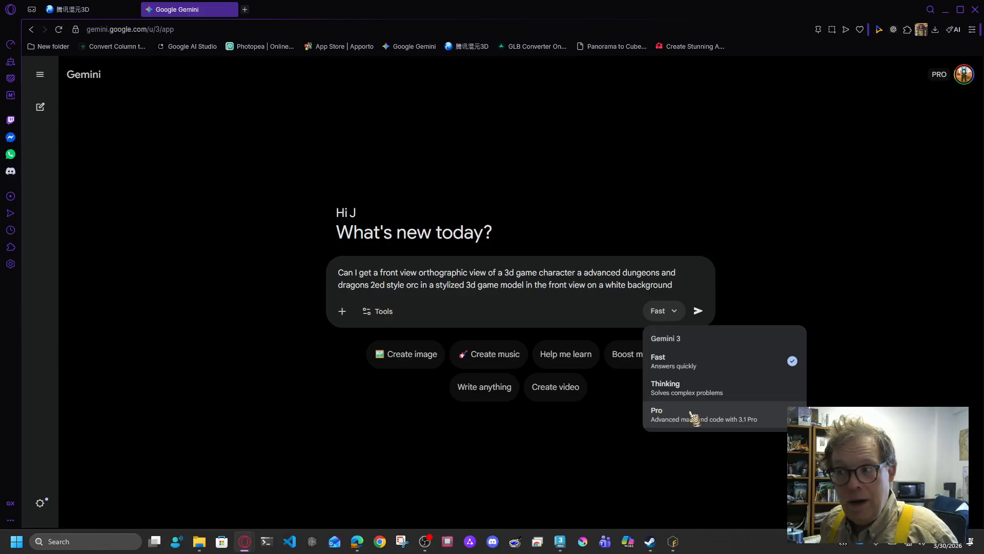
left_click(673, 418)
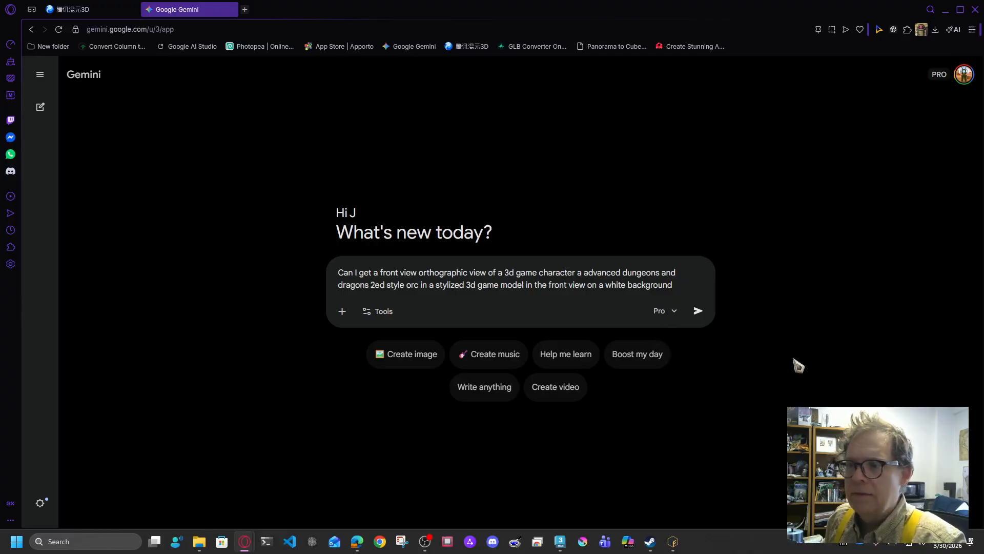
left_click(396, 362)
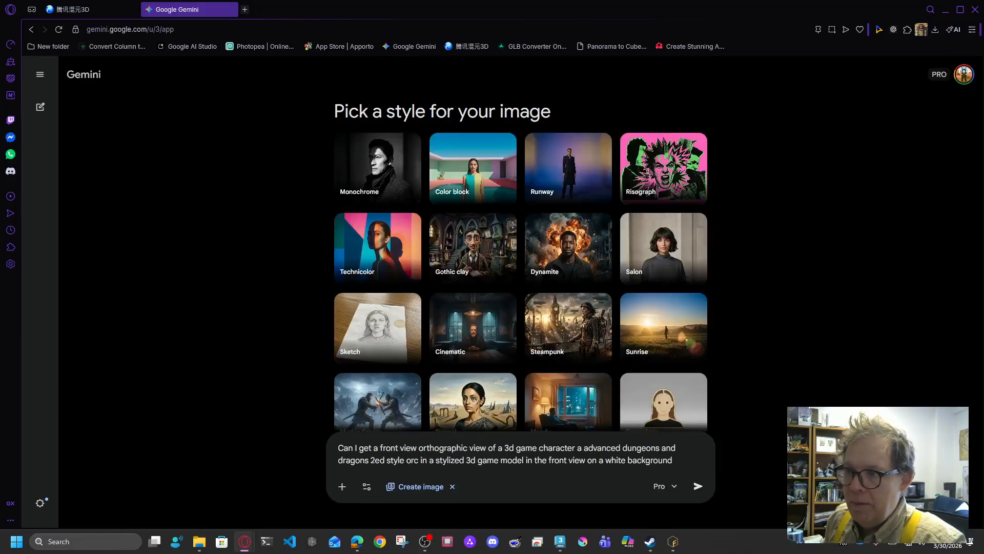
left_click(698, 487)
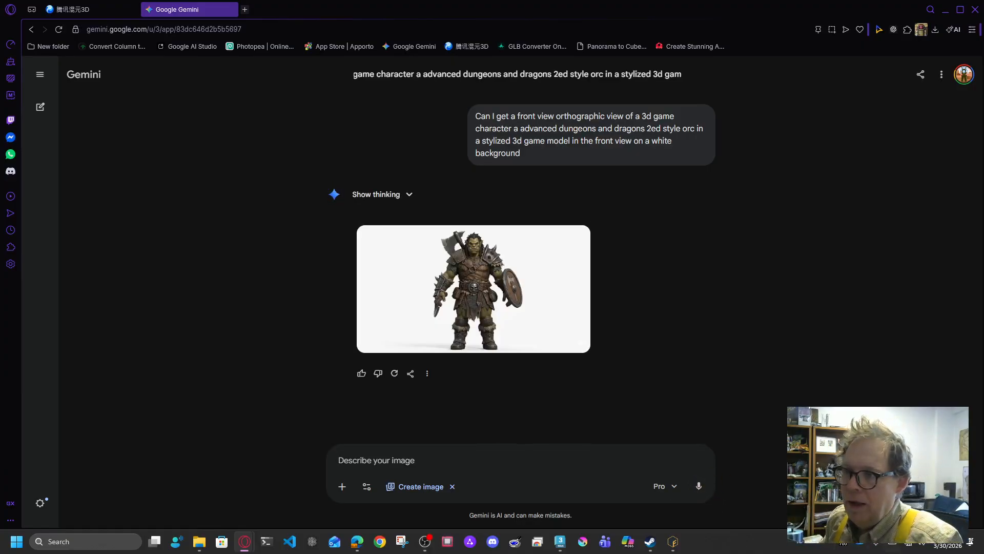
left_click(547, 306)
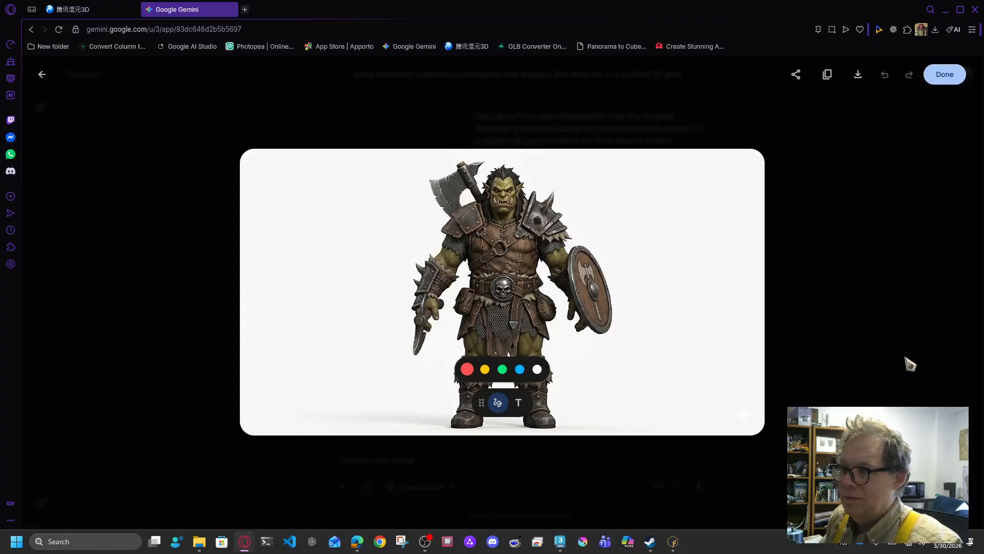
left_click(878, 345)
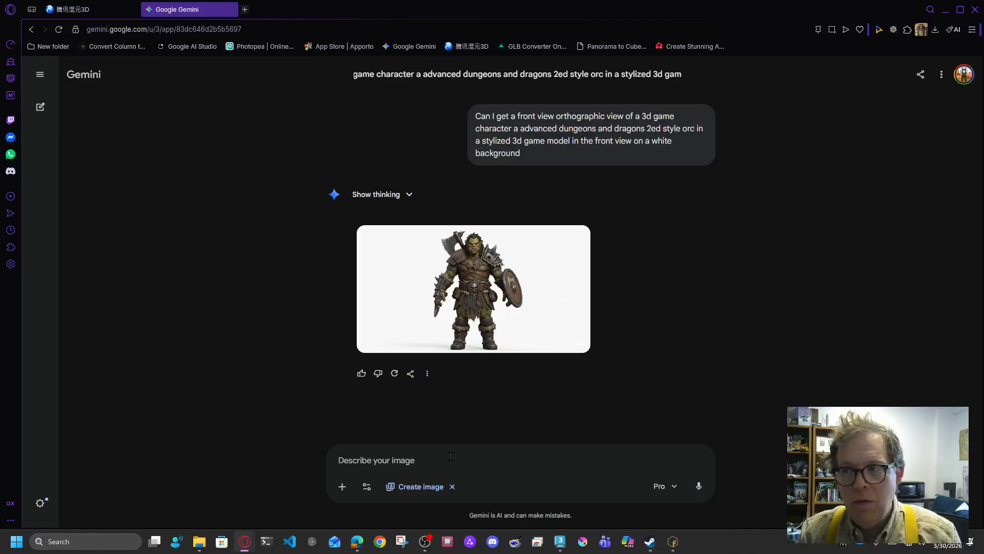
Step: Ask Gemini to remove the weapons, shield and skirt armour and add tight stitched leather pants, correcting 'stiched'
type("Great thank you, ")
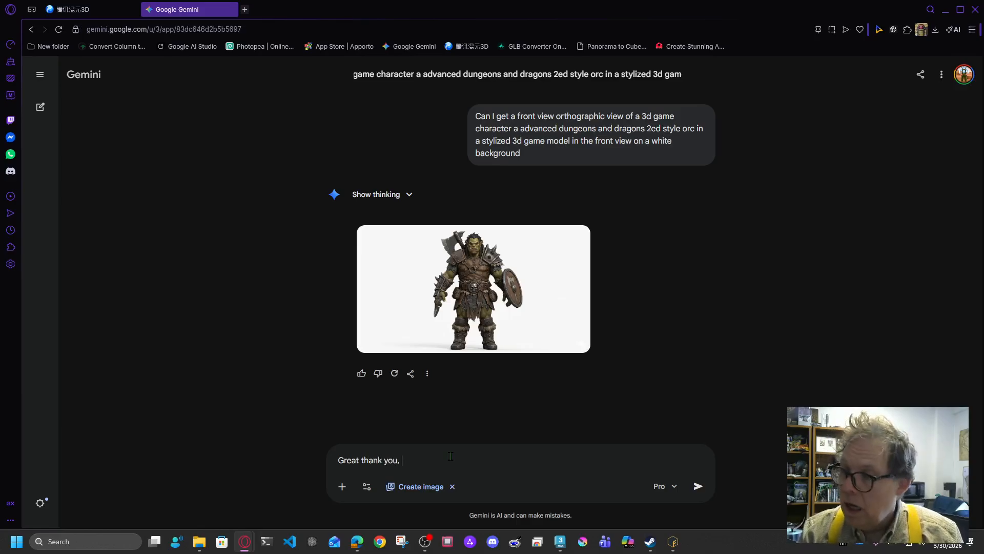
type("can you re")
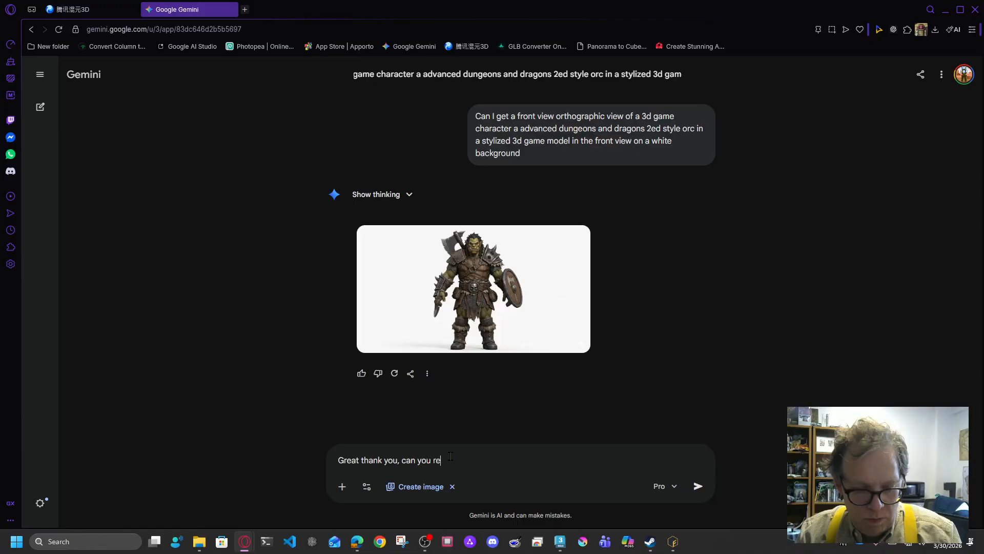
type("move the w")
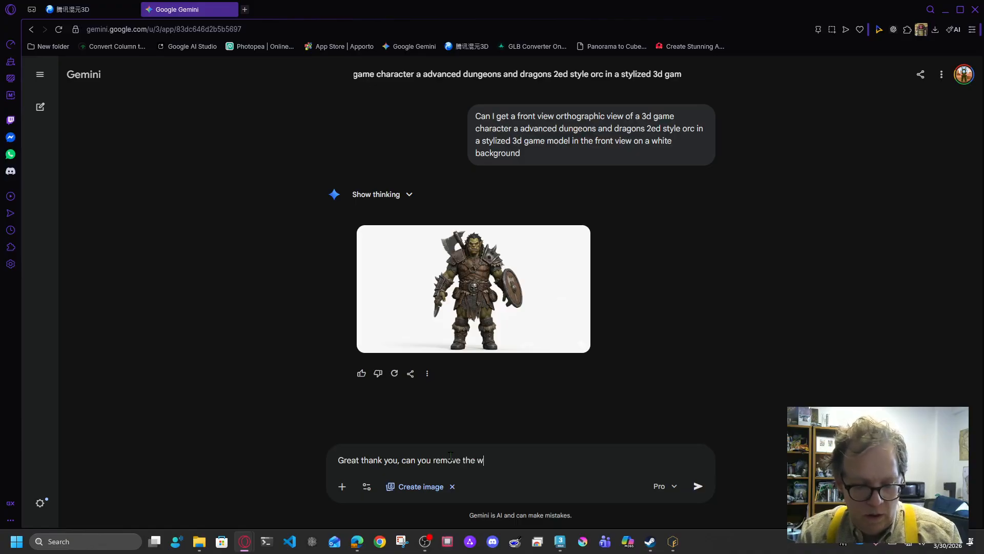
type("eapons and sh")
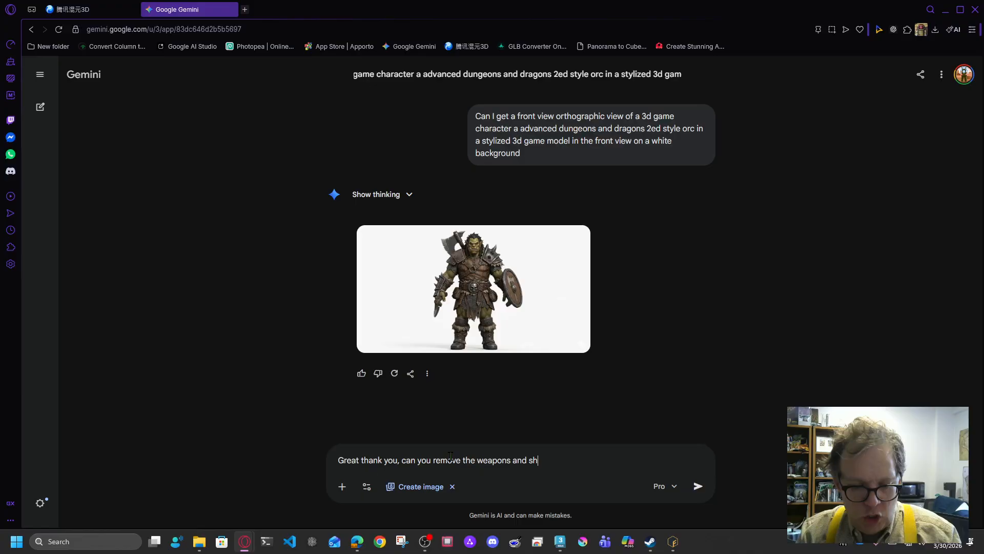
type("ield and the")
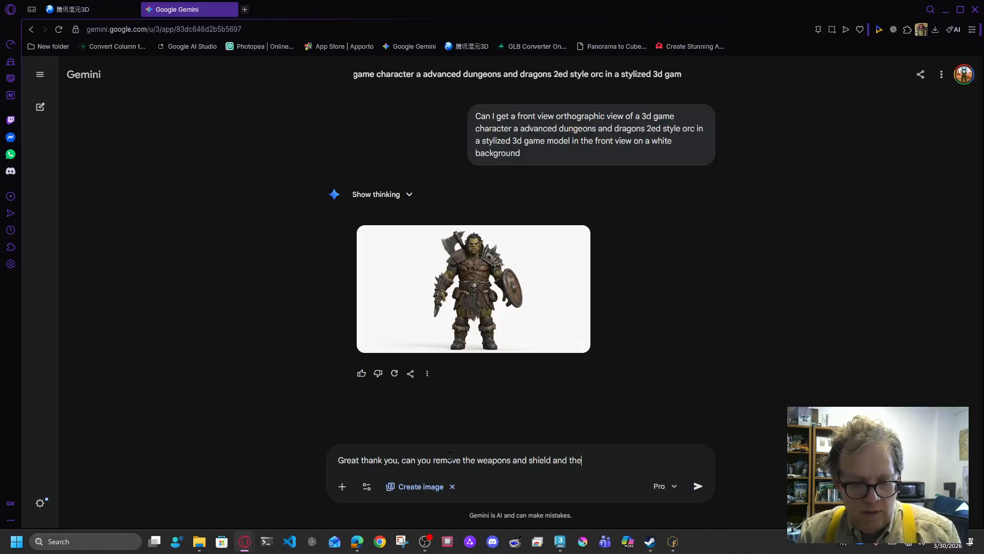
type(" skirt like ")
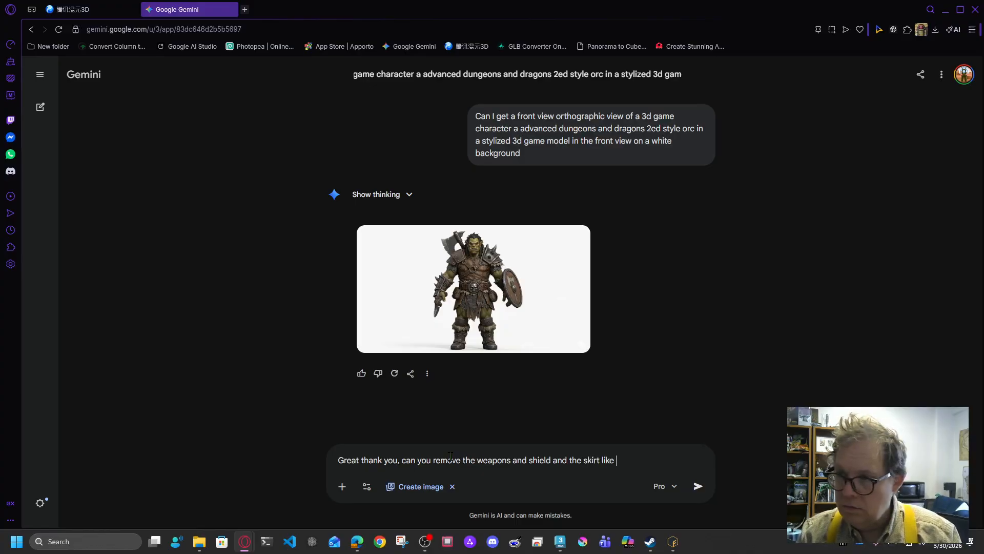
type("armor")
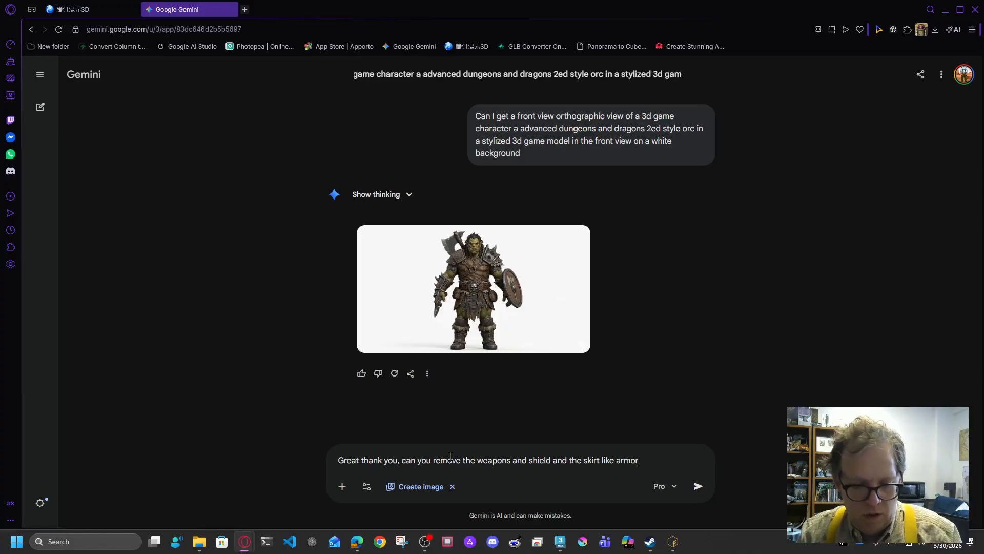
type(" and pu")
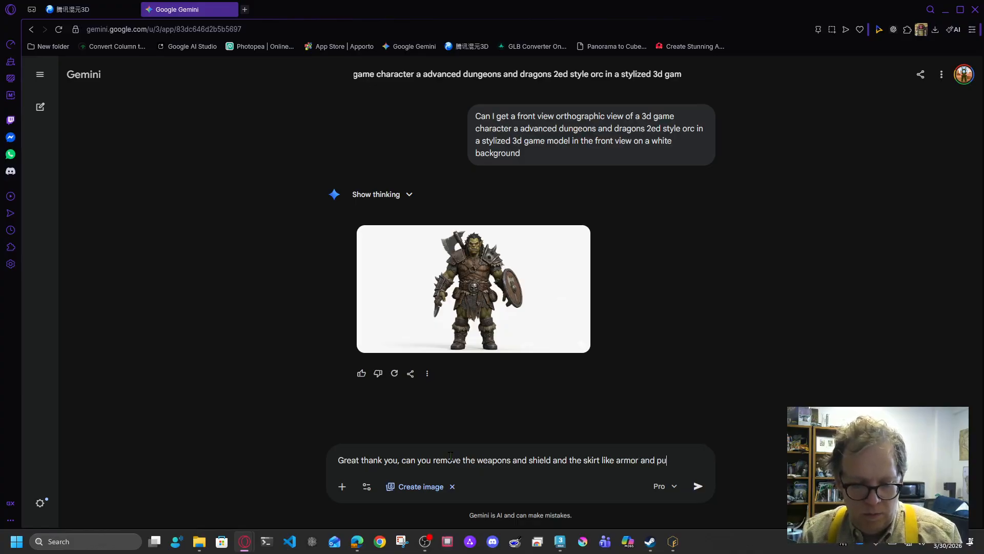
type("t the charact")
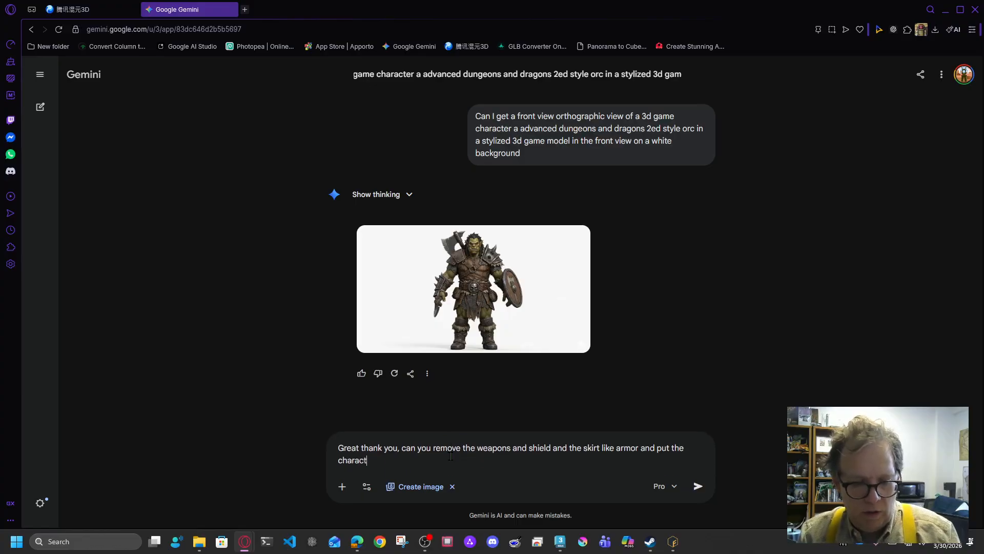
type("er in tight fi")
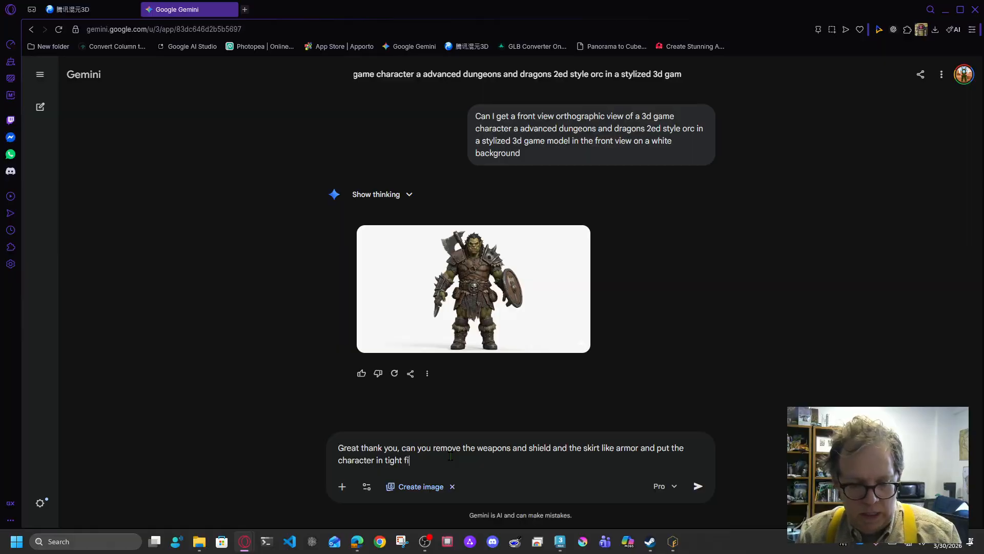
type("tting leather stiched pants")
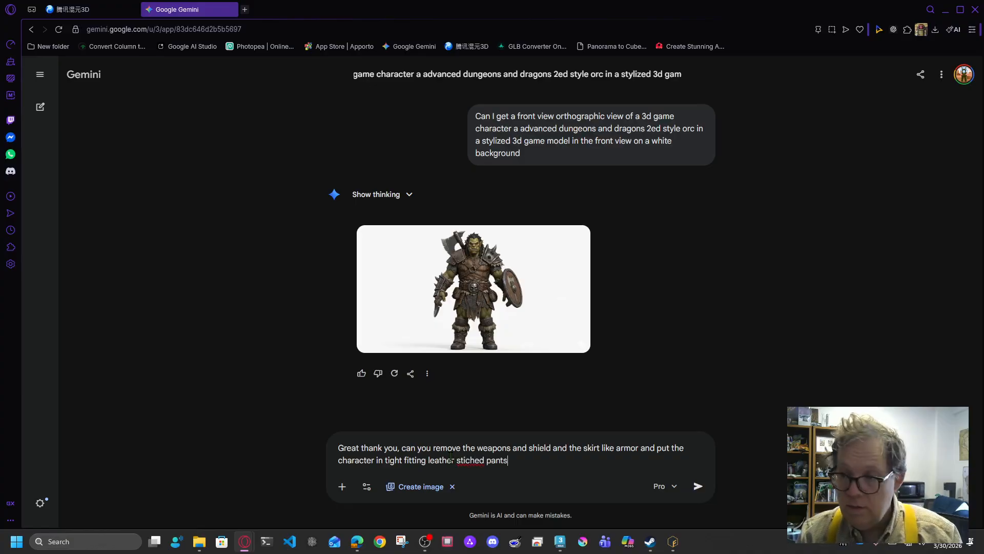
type("?")
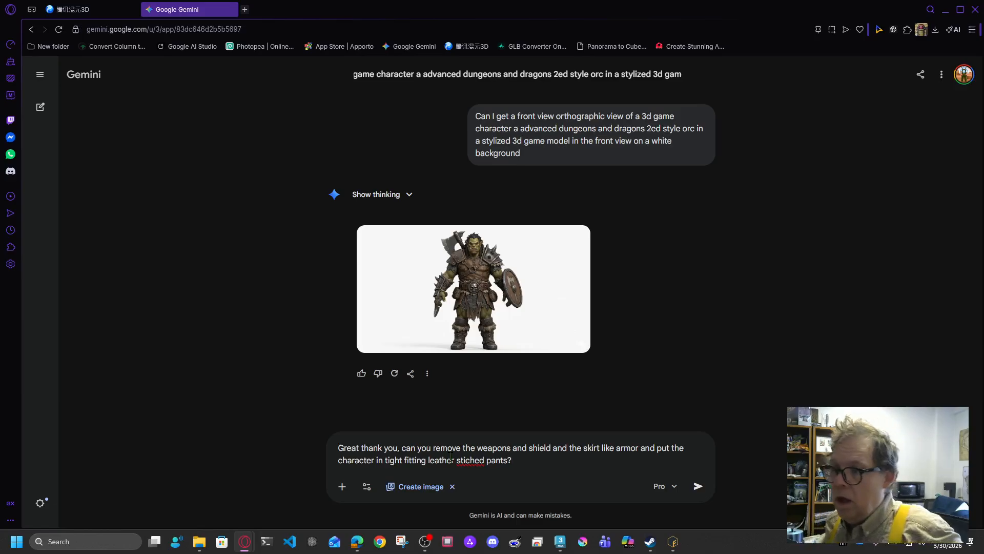
right_click(467, 459)
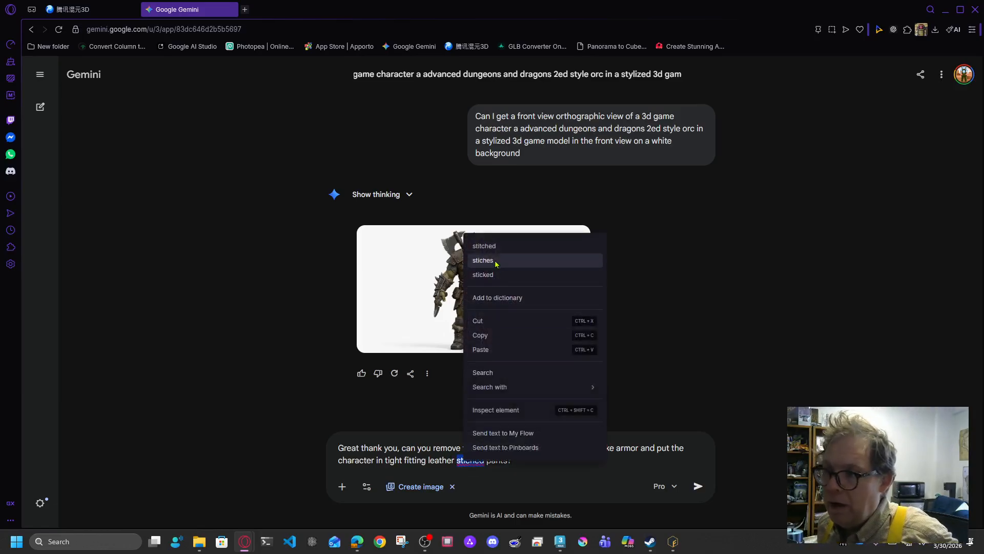
left_click(484, 246)
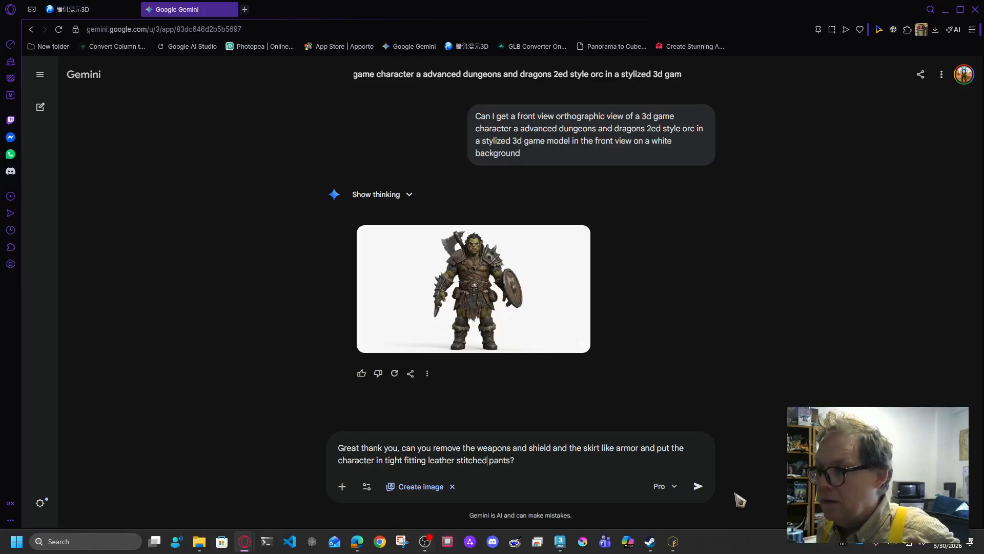
left_click(698, 487)
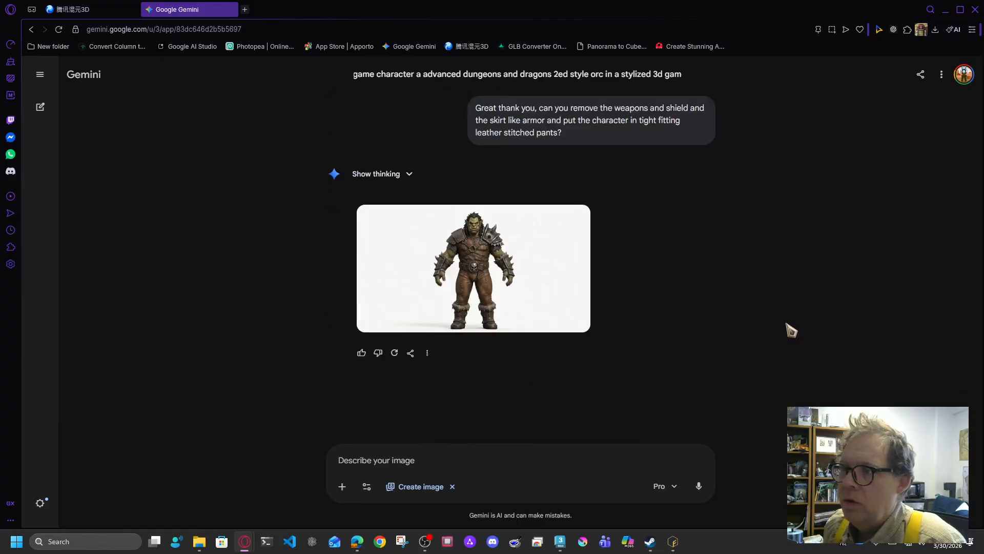
Step: Review the revised orc image, then send 'Can you make this character in T pose?'
left_click(462, 272)
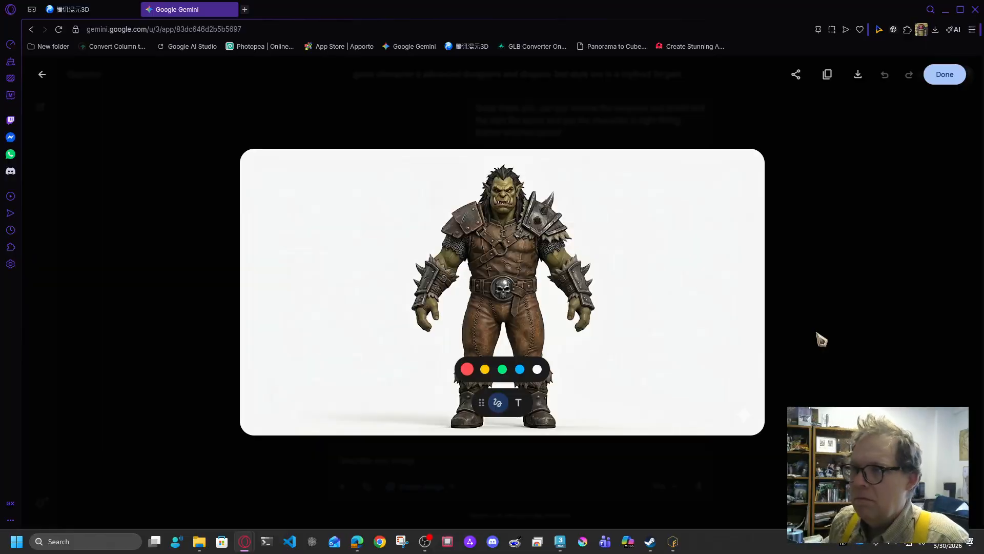
left_click(810, 341)
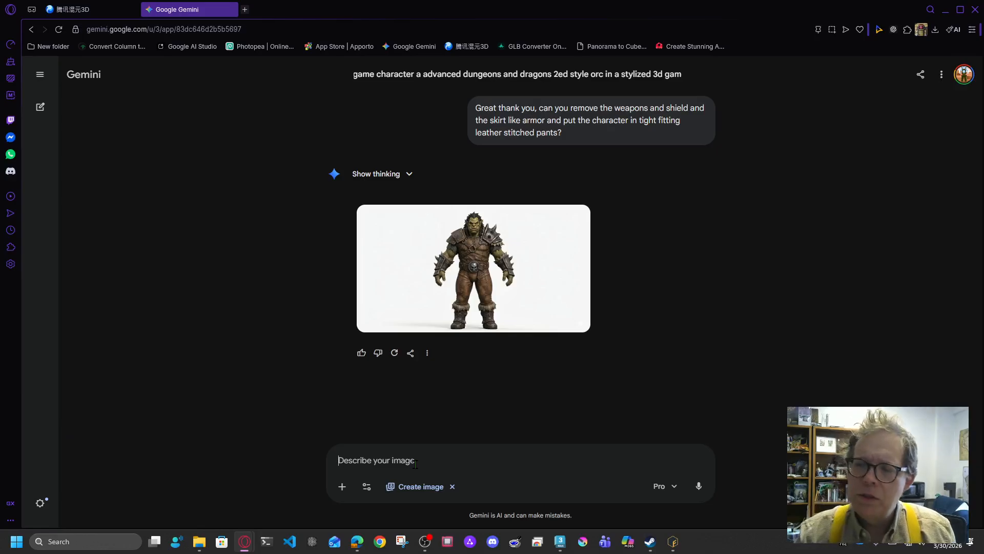
type("Can you mak")
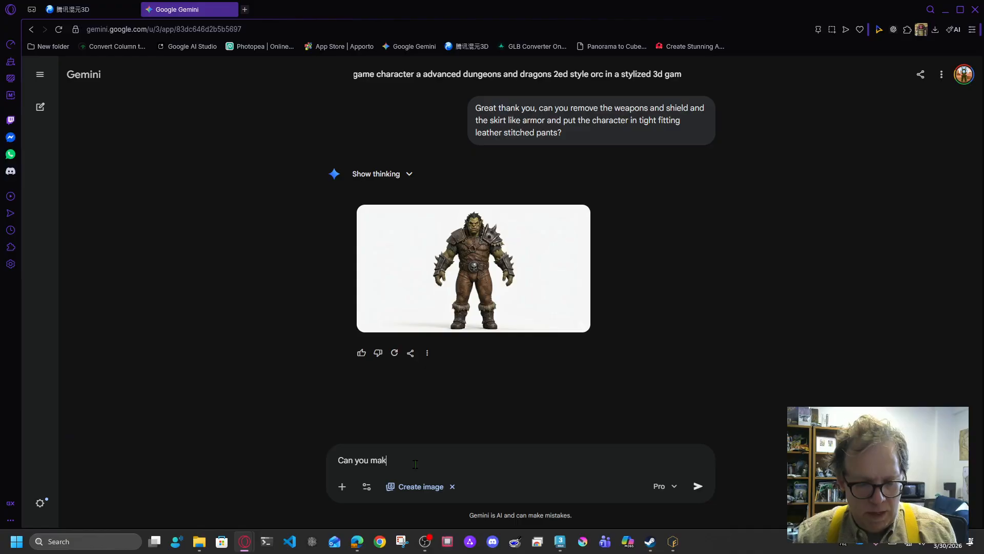
type("e this chara")
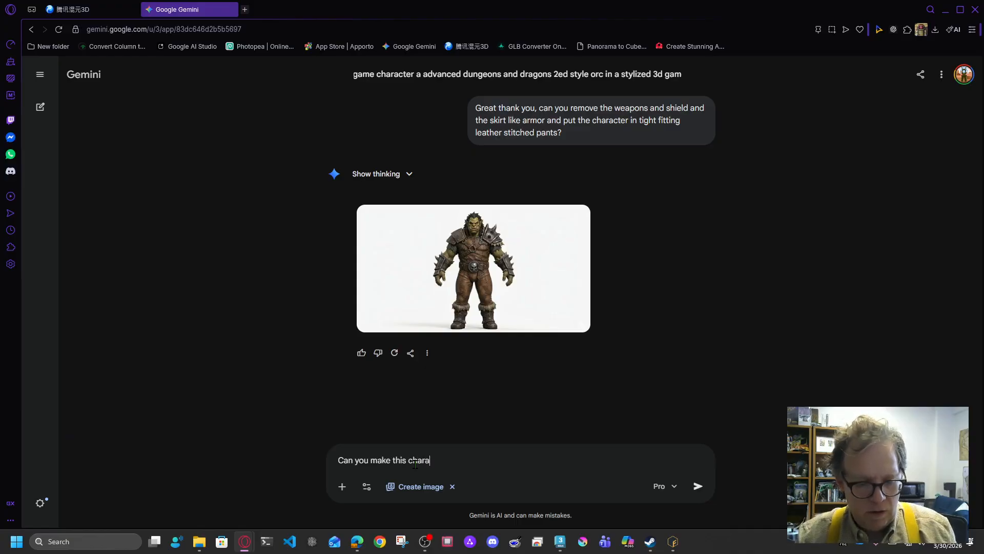
type("cter in T pose?")
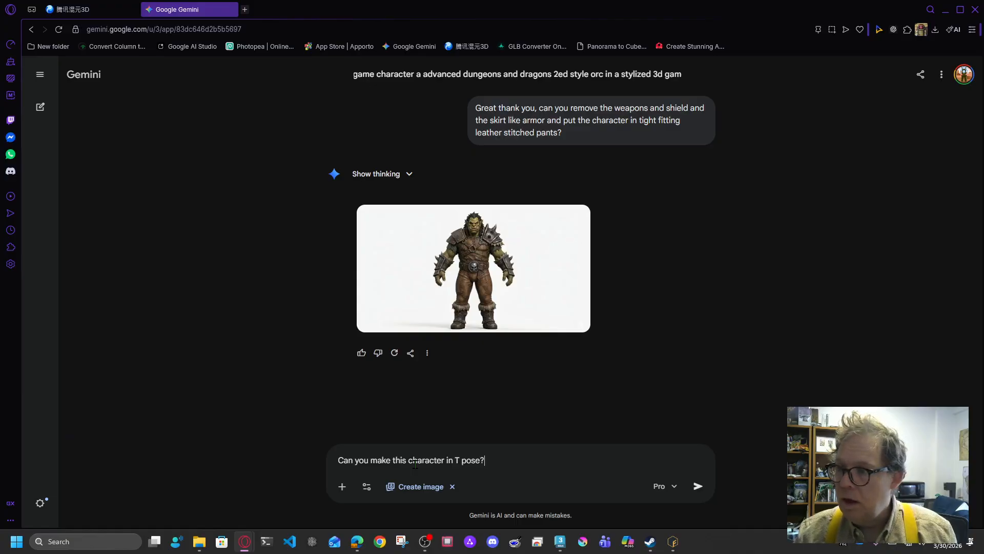
key("Return")
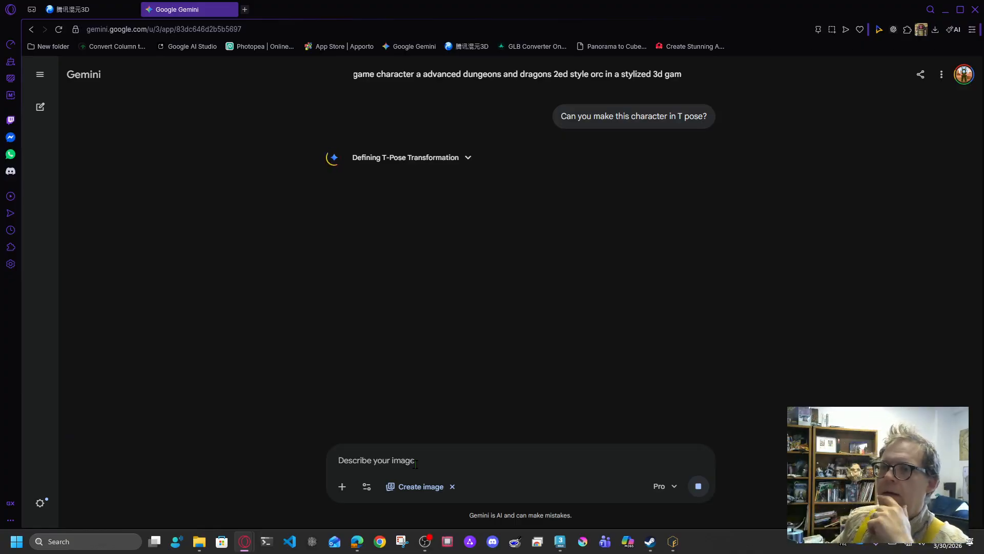
scroll(521, 180, "up", 2)
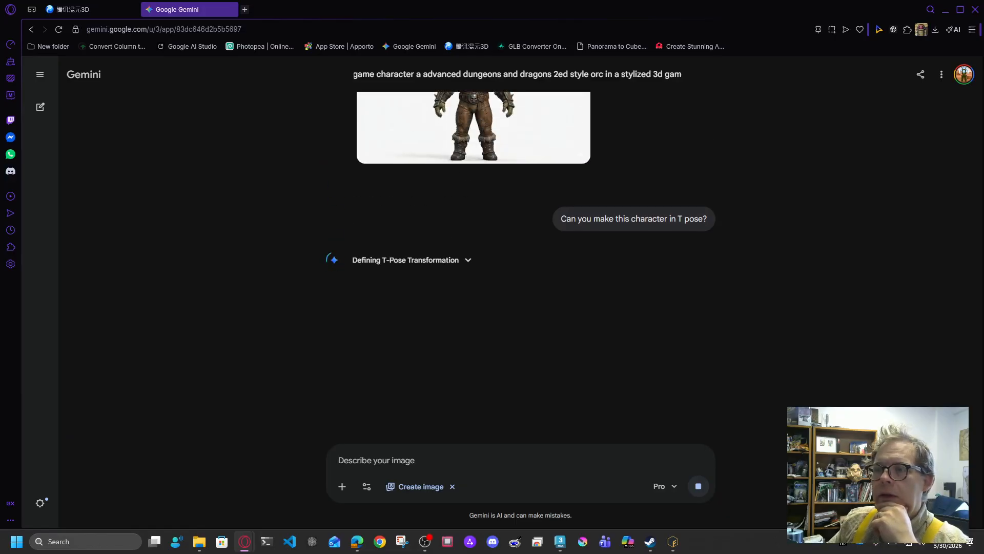
scroll(521, 205, "up", 2)
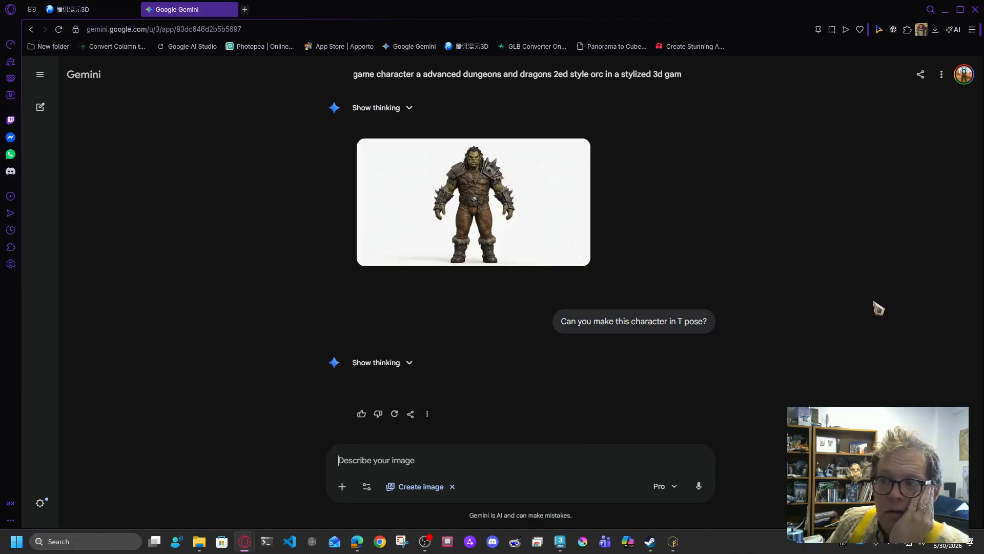
scroll(845, 301, "up", 5)
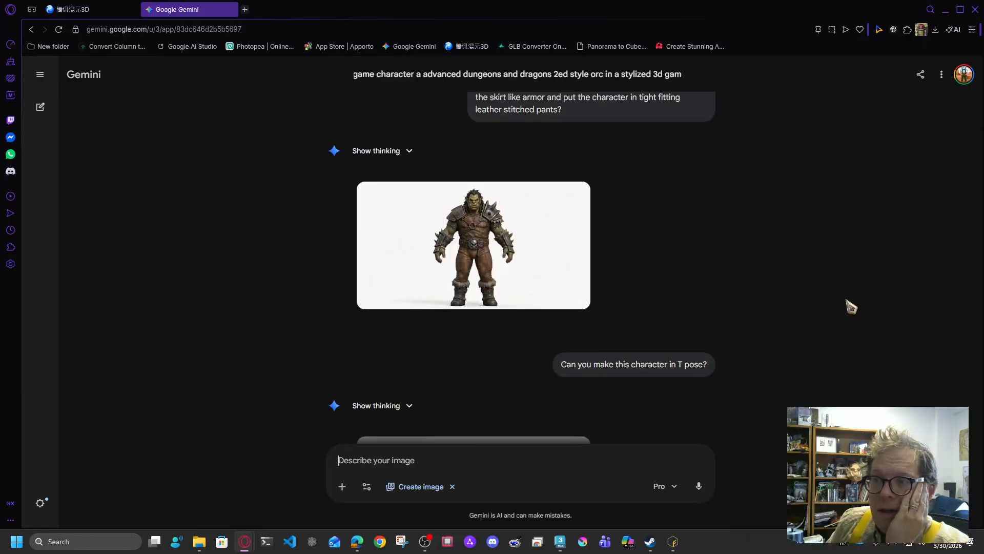
Step: Download the T-pose orc image and type a request for the matching orthographic back view
scroll(846, 299, "down", 4)
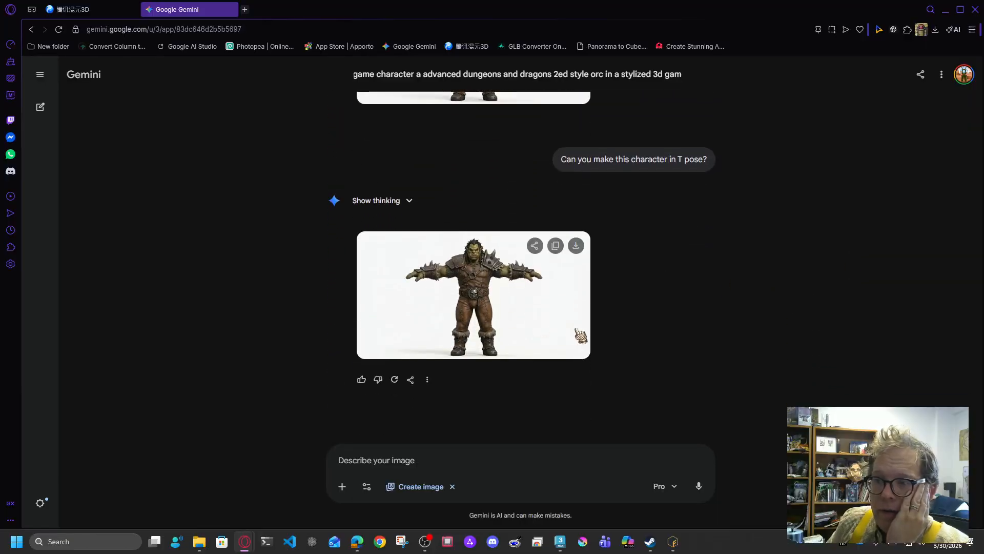
left_click(575, 245)
left_click(435, 457)
type("Can ")
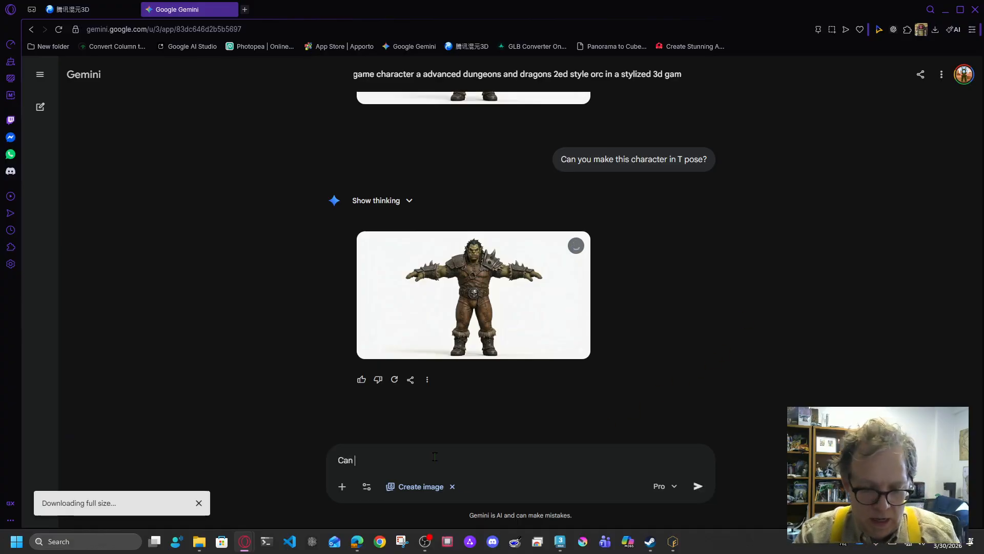
type("I get the ma")
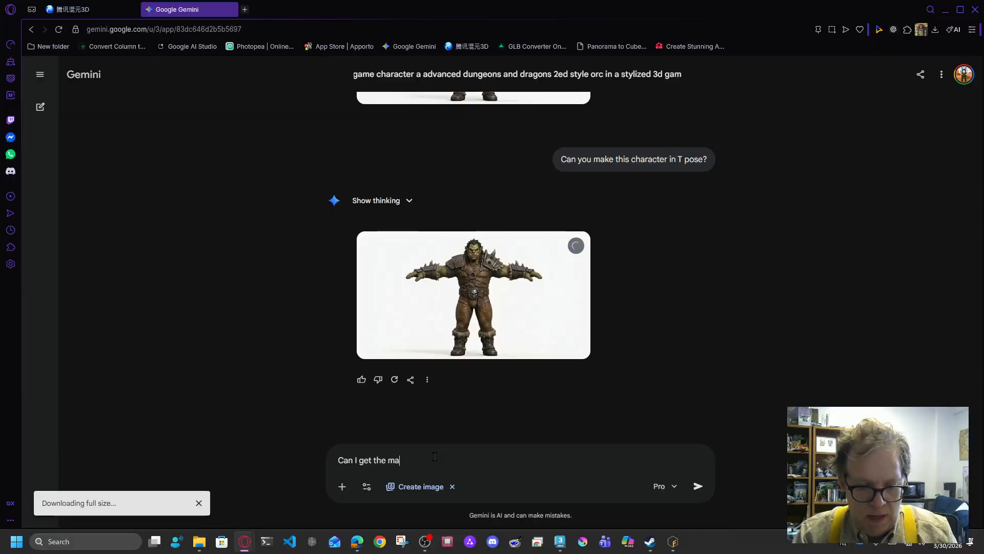
type("tching orth")
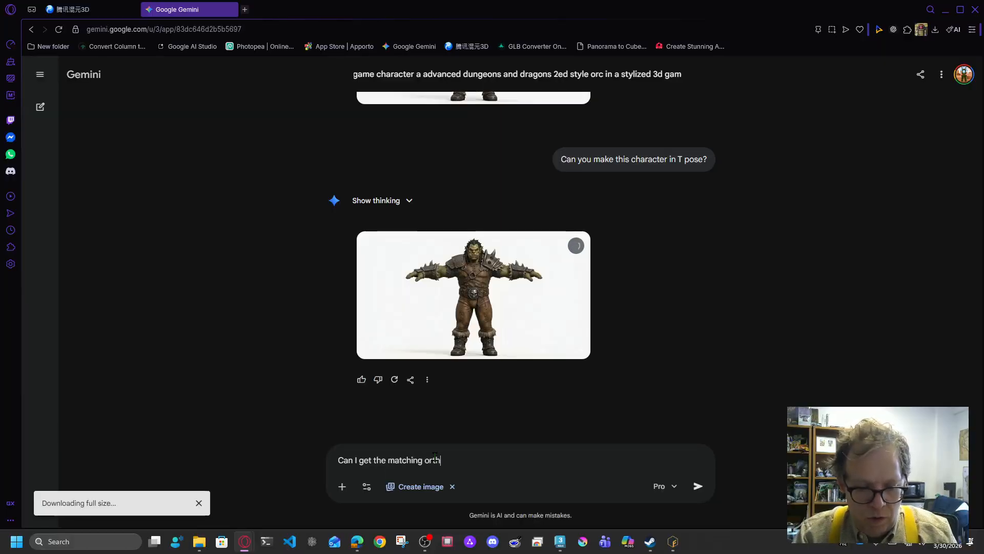
type("ographic")
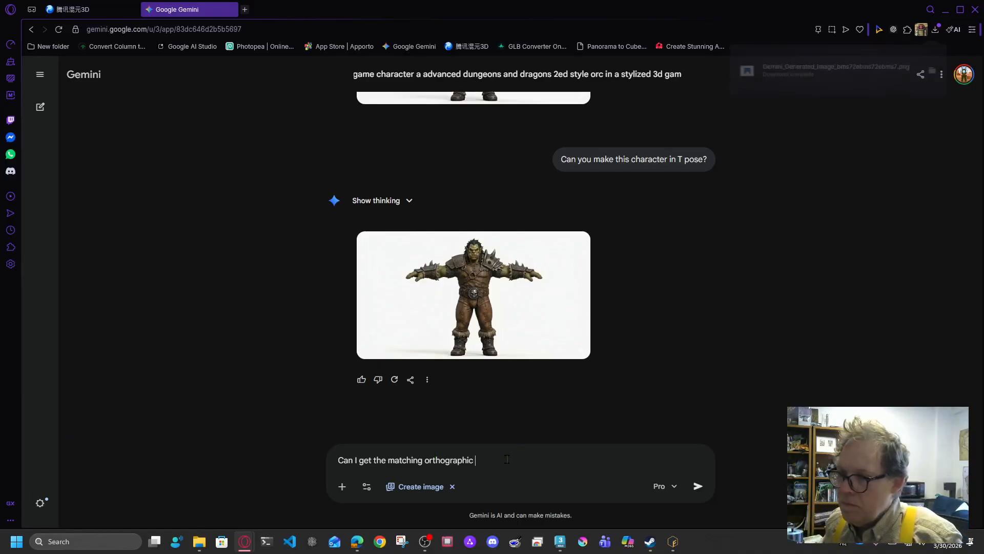
type("back view of this same character?")
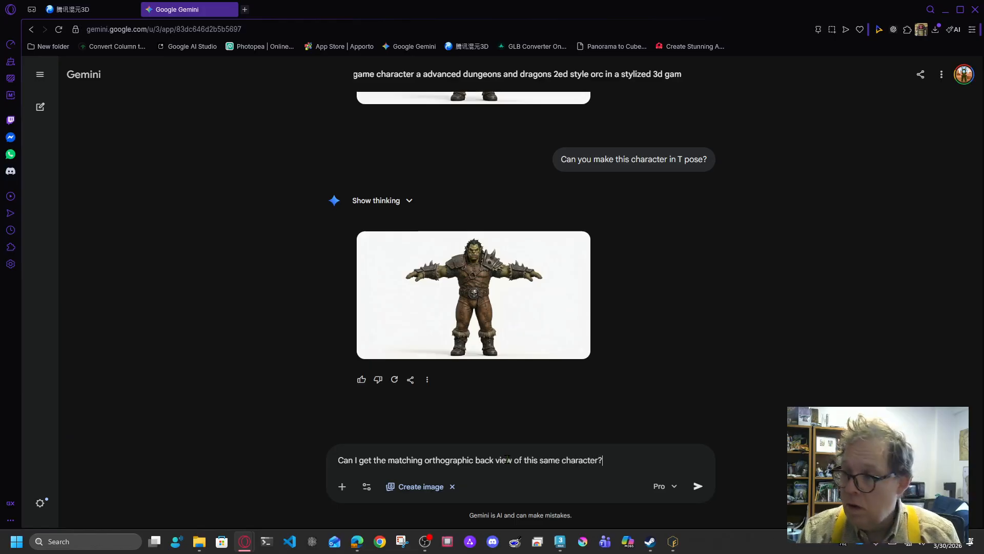
Step: Send the back-view request and inspect the front-view orc image full size while it generates
key("Return")
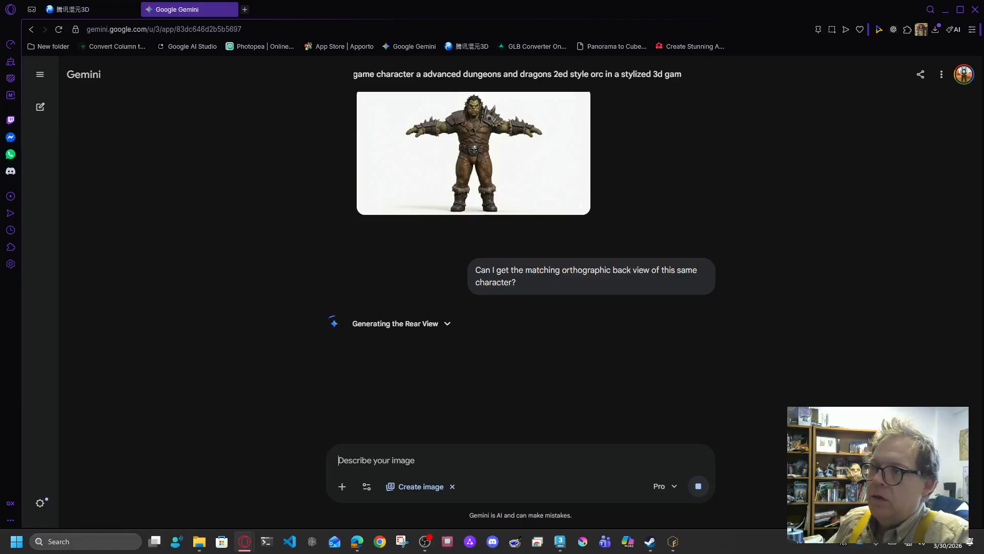
left_click(440, 169)
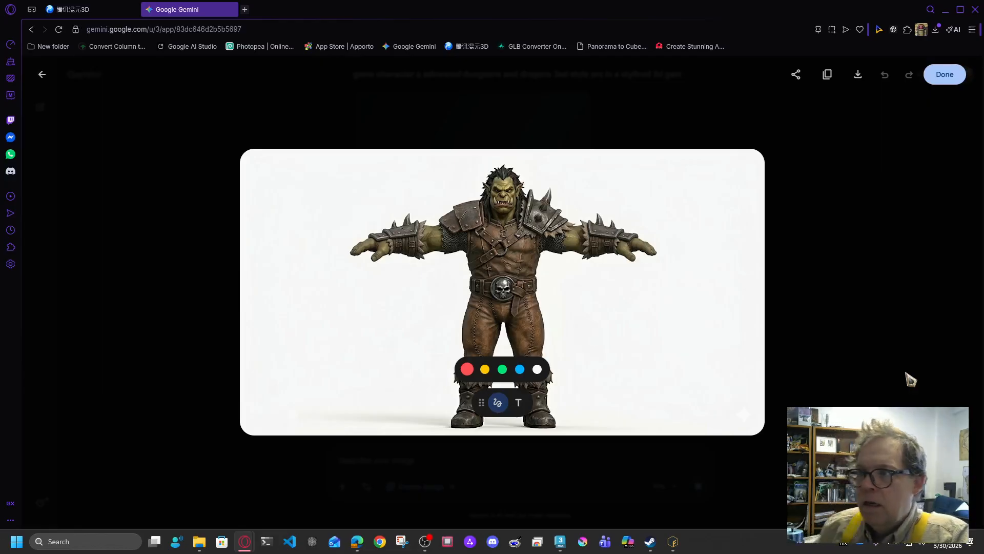
mouse_move(481, 405)
left_mouse_down()
mouse_move(854, 487)
mouse_move(659, 435)
mouse_move(725, 463)
mouse_move(691, 470)
mouse_move(678, 444)
mouse_move(700, 438)
left_mouse_up()
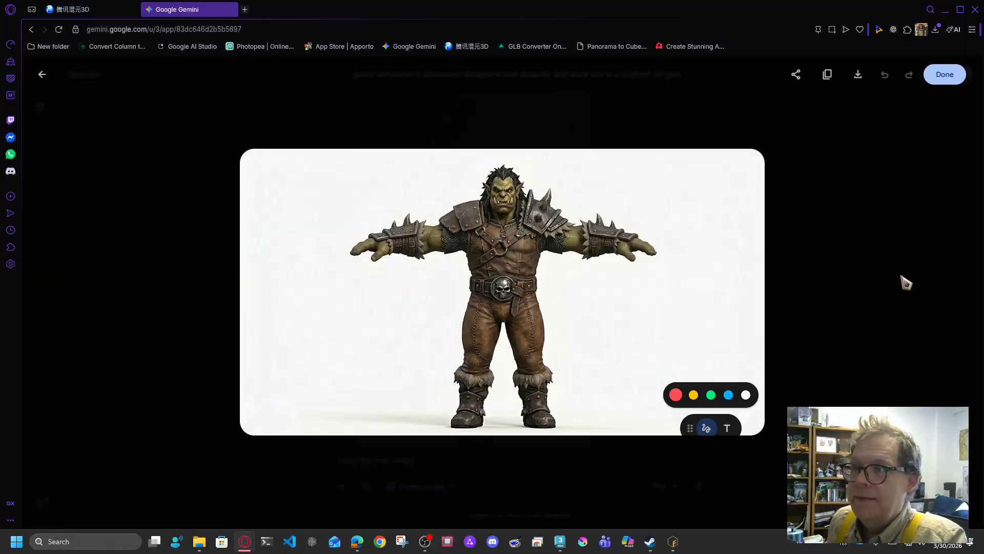
key("Escape")
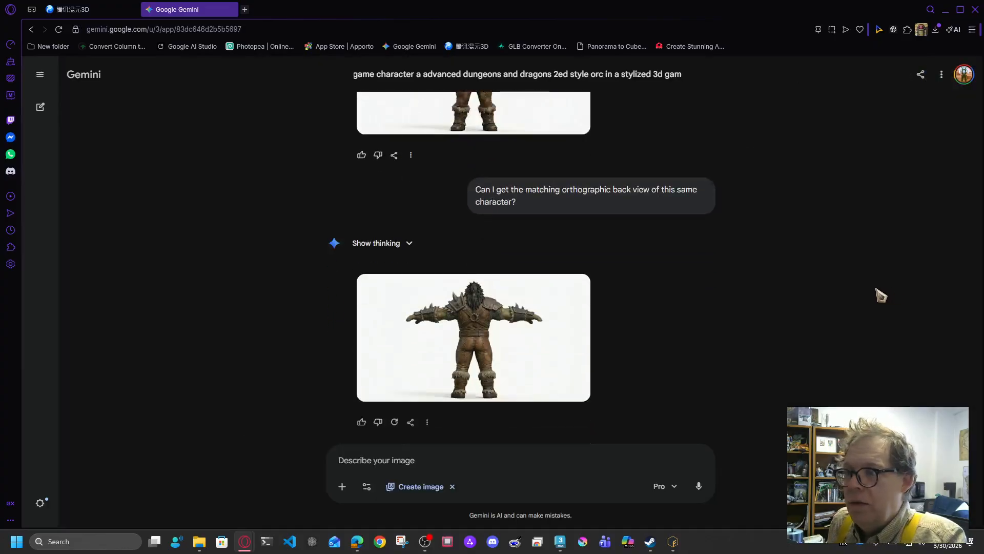
left_click(523, 311)
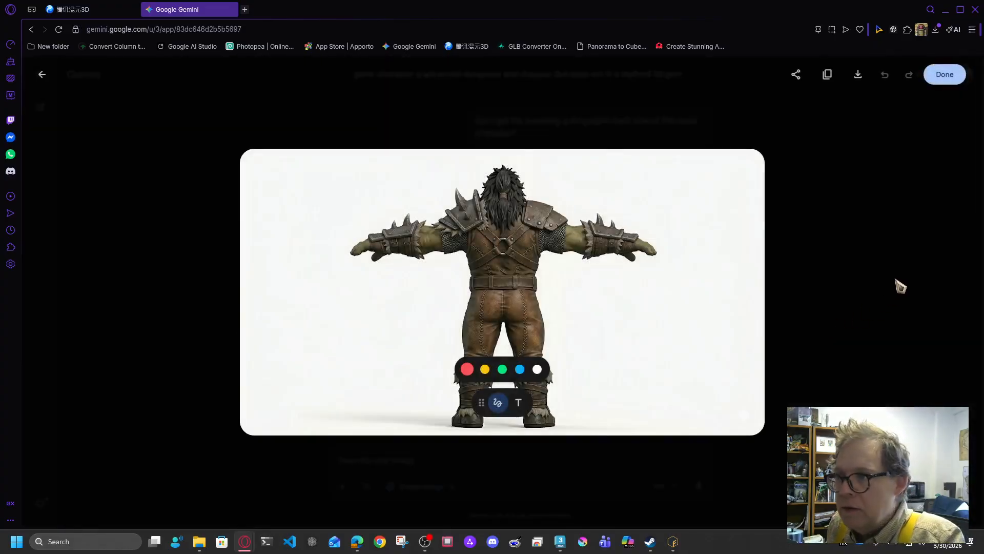
key("Escape")
scroll(798, 260, "up", 3)
left_click(494, 162)
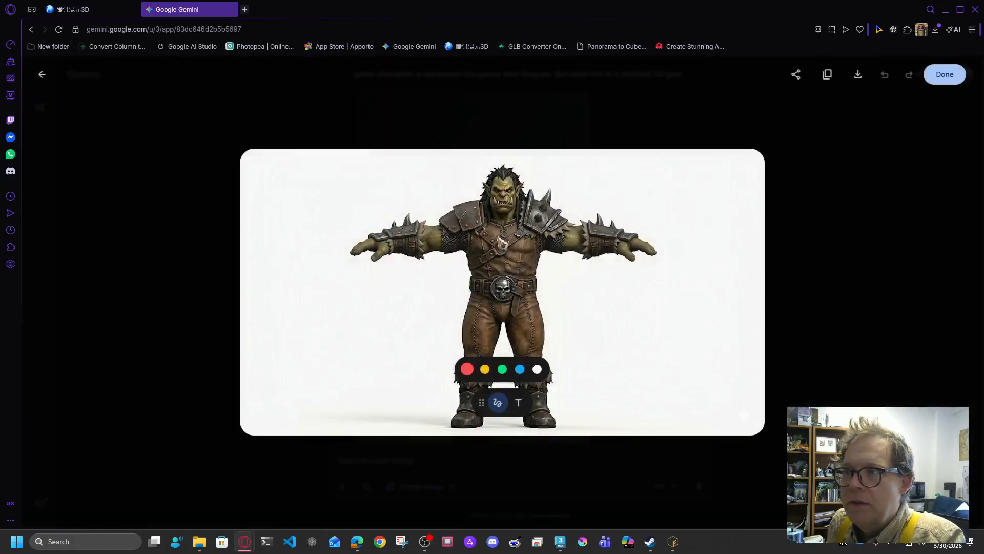
left_click(836, 317)
scroll(667, 339, "down", 2)
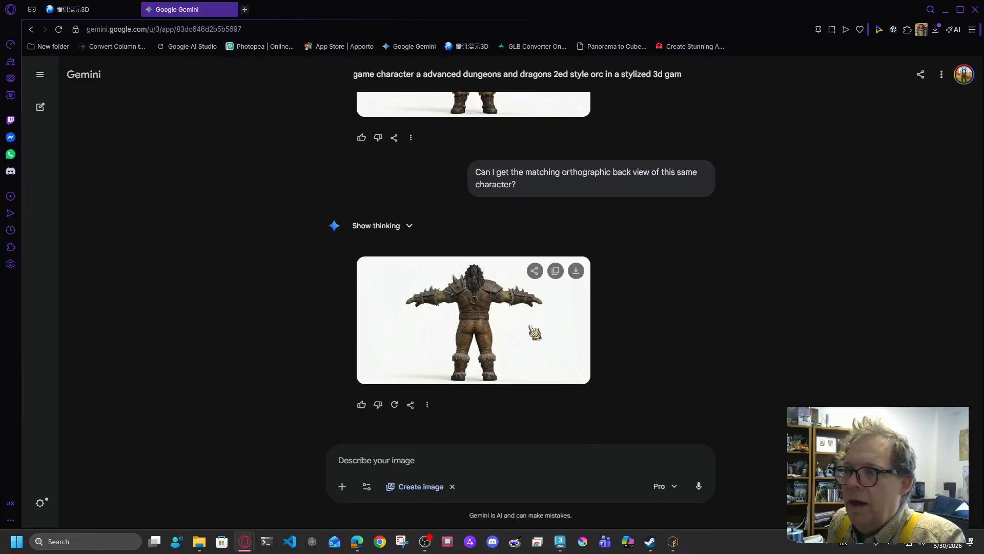
left_click(532, 328)
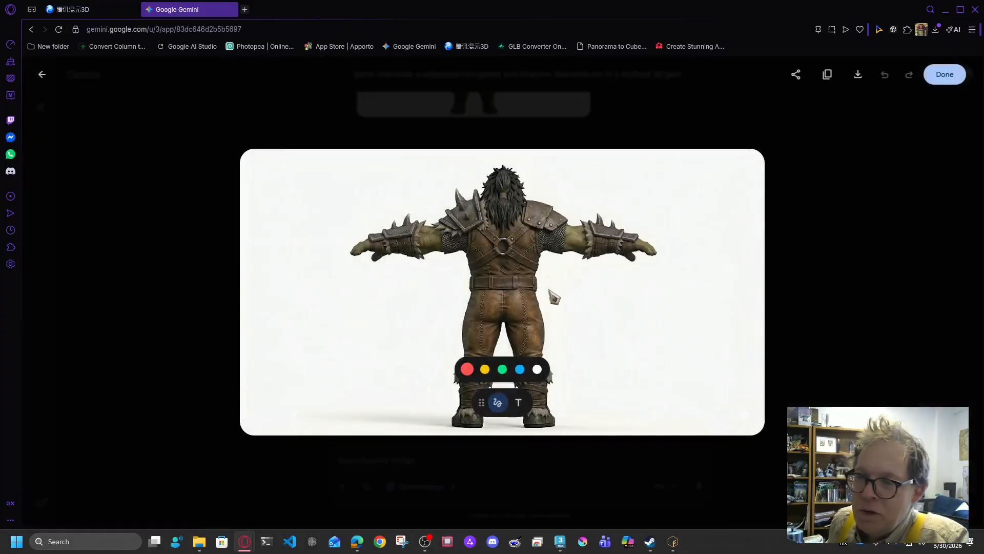
left_click(838, 325)
scroll(656, 253, "up", 2)
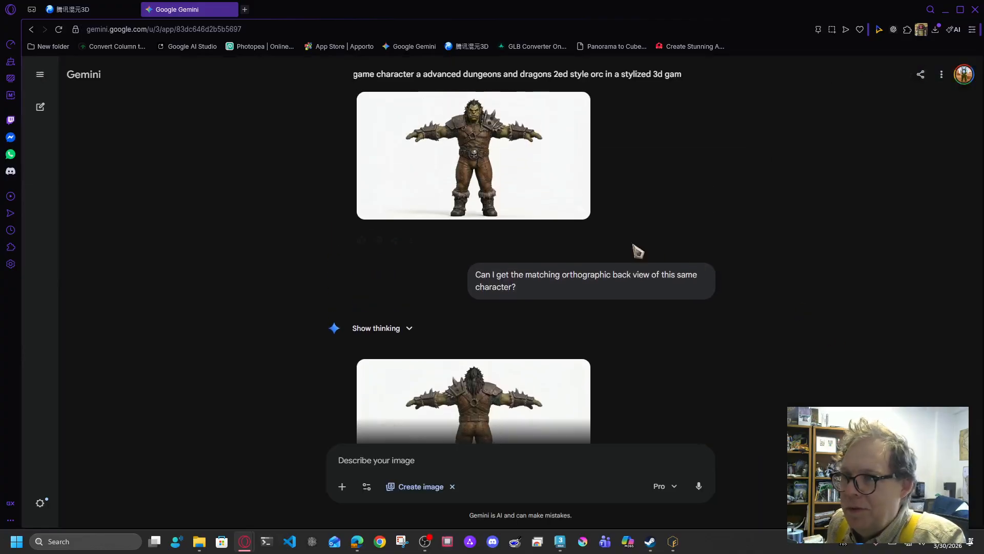
left_click(495, 194)
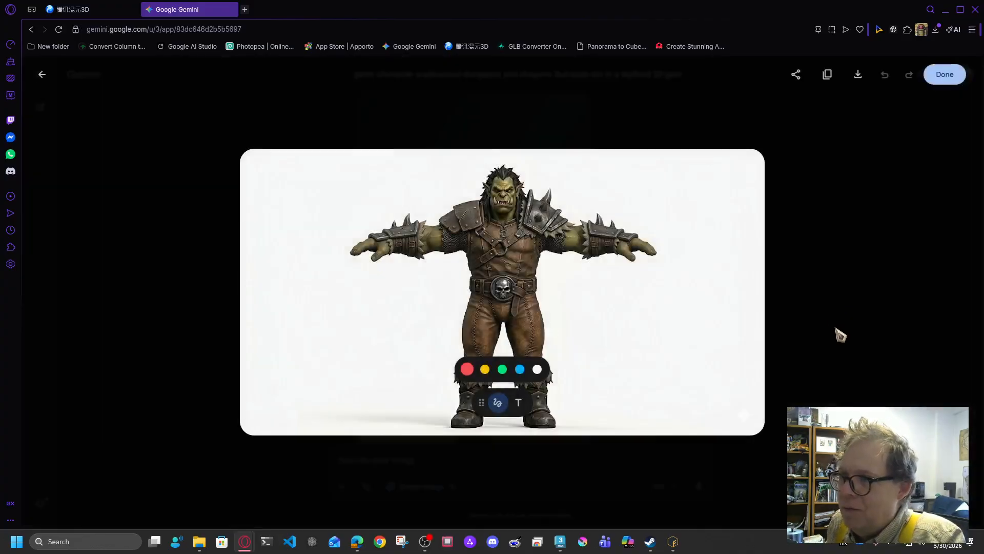
left_click(834, 325)
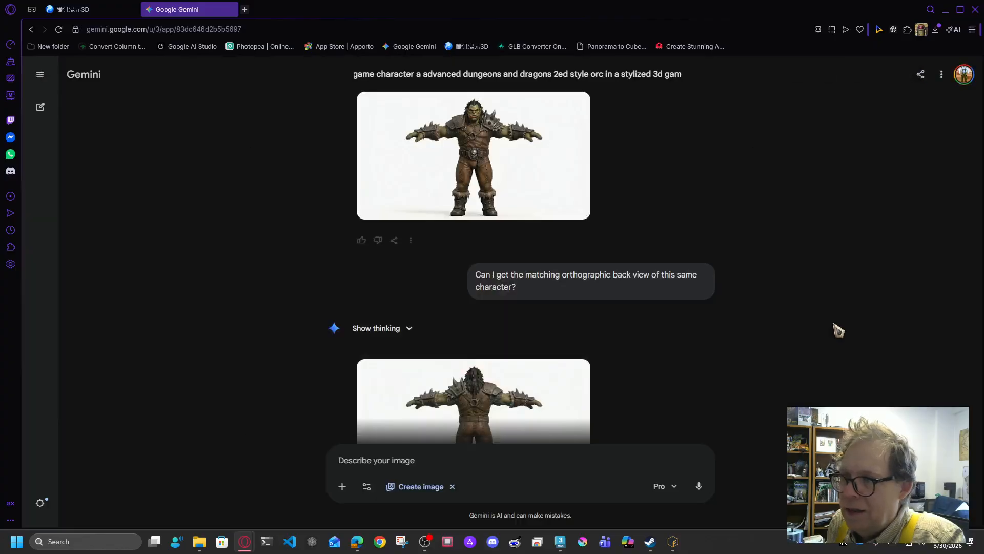
scroll(767, 325, "down", 2)
left_click(523, 330)
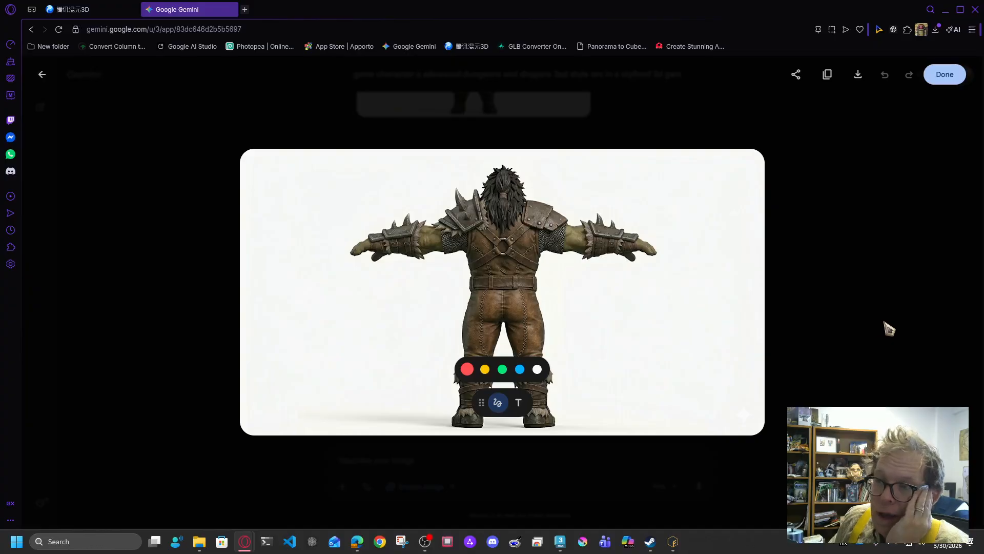
key("Escape")
scroll(802, 307, "up", 3)
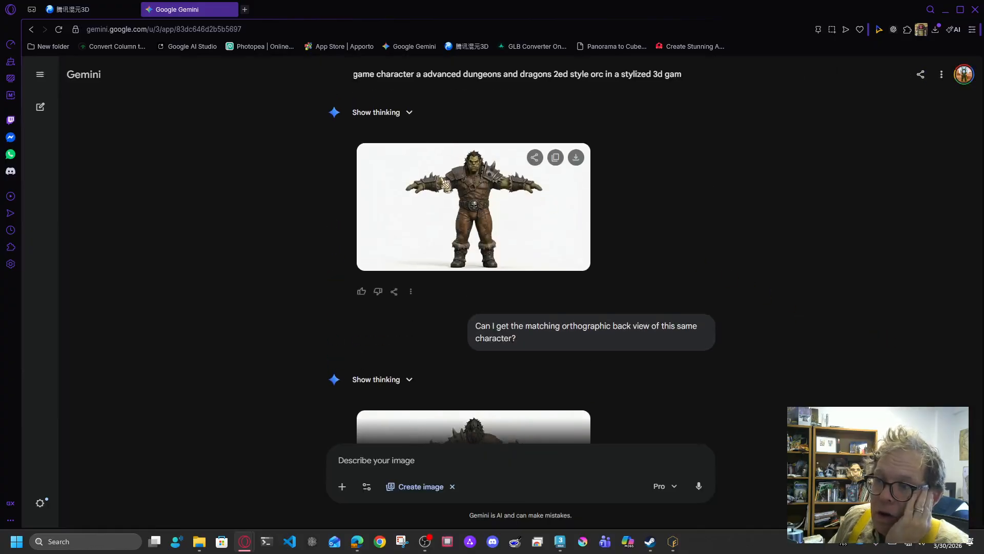
left_click(468, 206)
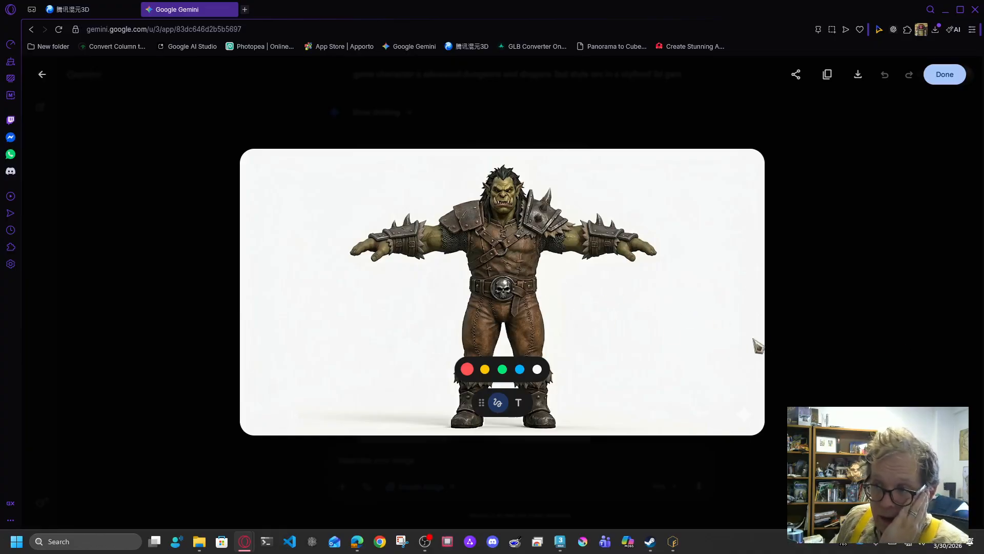
left_click(831, 322)
scroll(827, 314, "down", 3)
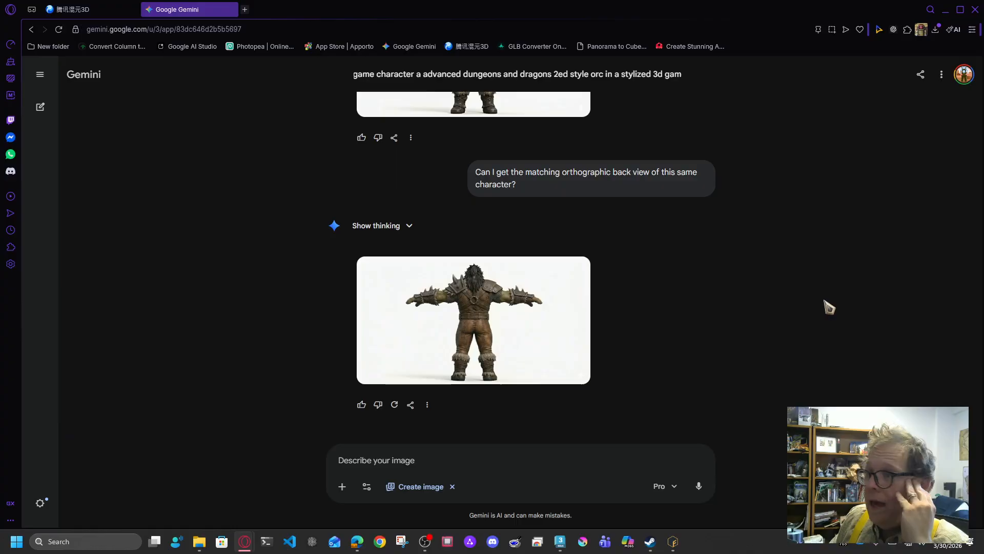
scroll(841, 309, "up", 4)
Step: Send Gemini 'Can I get a matching orthographic side view' for the orc
scroll(849, 307, "down", 5)
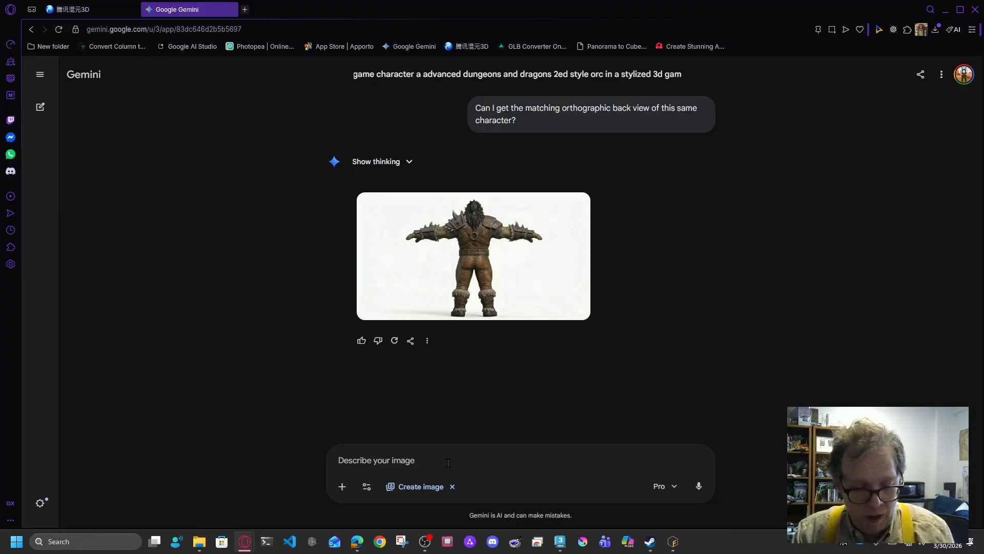
type("Can I get a matching side view")
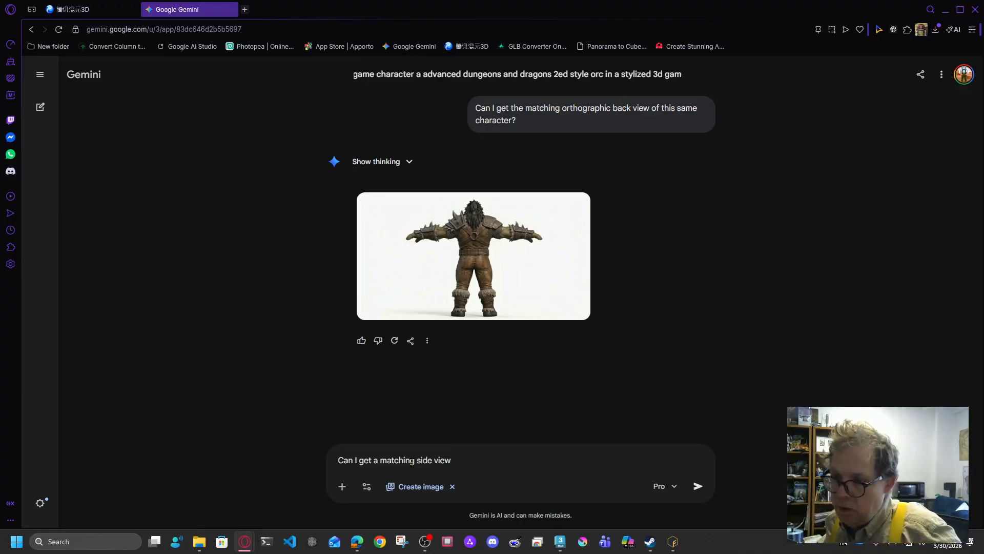
type("orthograp")
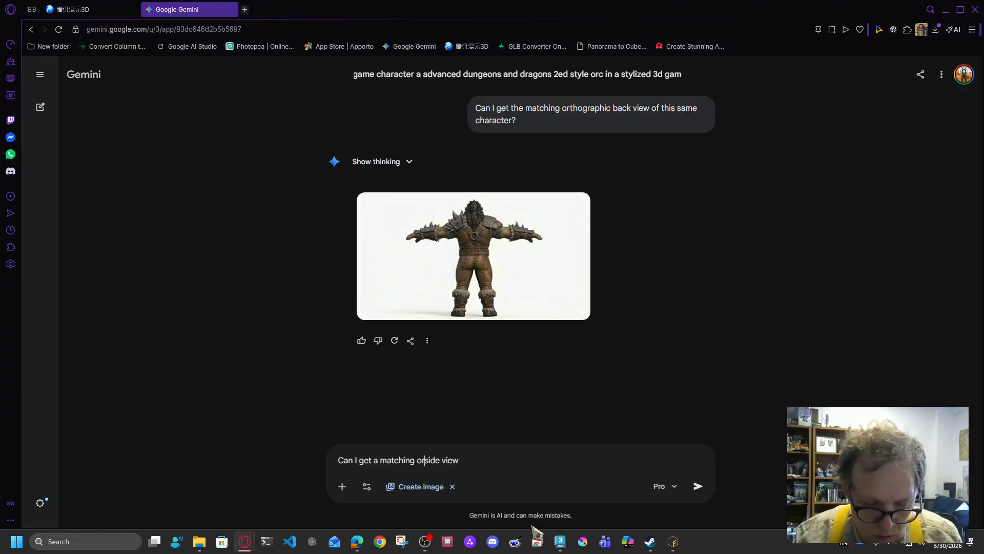
type("hic")
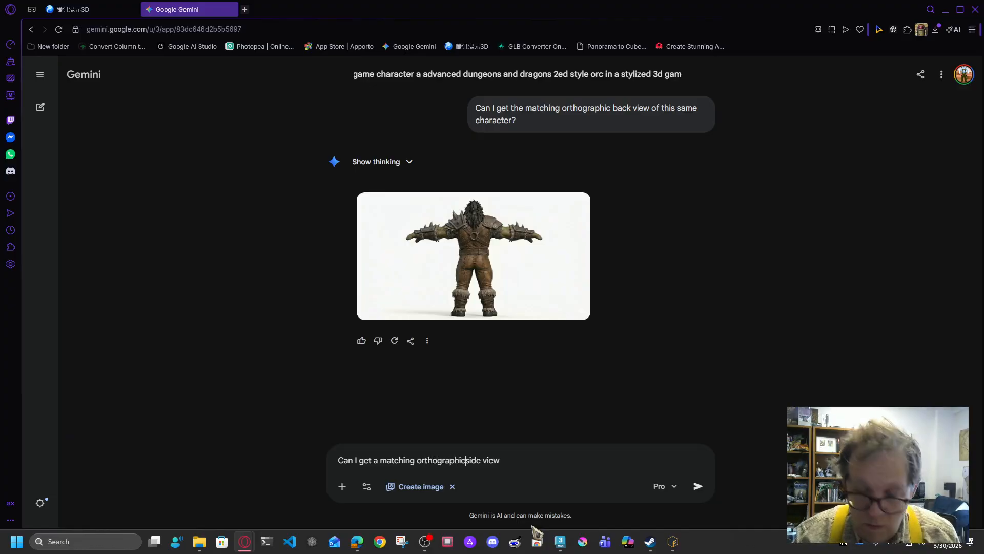
key("Return")
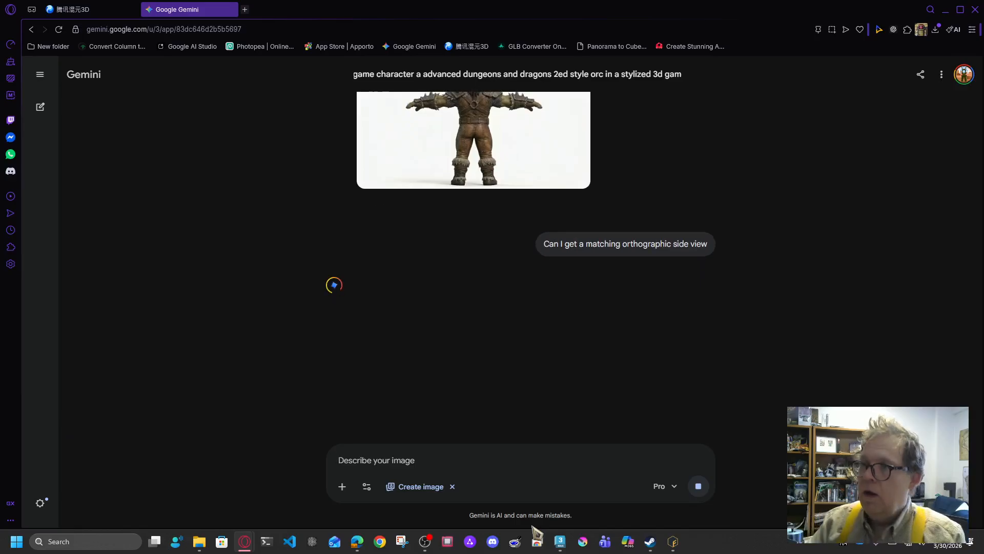
Step: Download the back-view orc PNG while the side view generates, then return to Hunyuan 3D
scroll(842, 266, "up", 8)
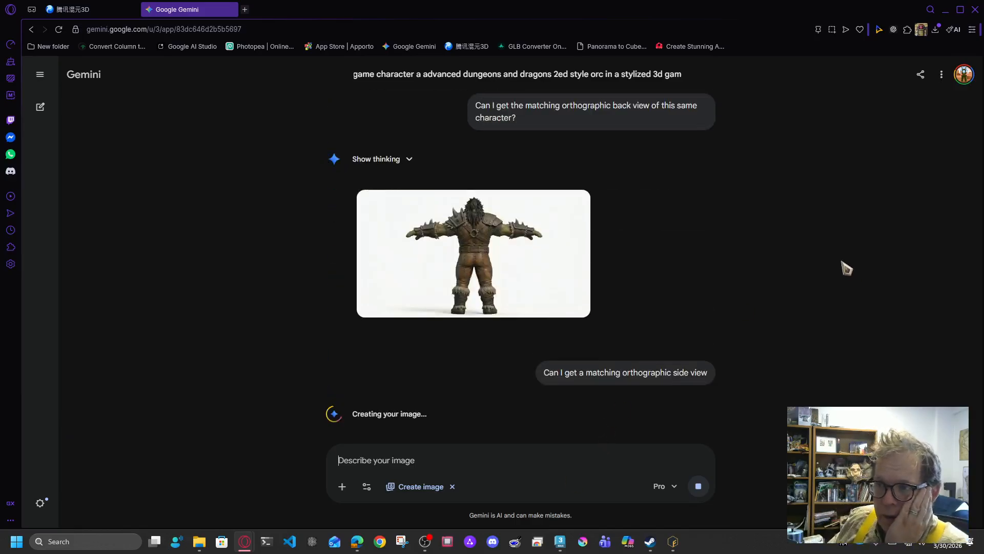
scroll(849, 262, "down", 4)
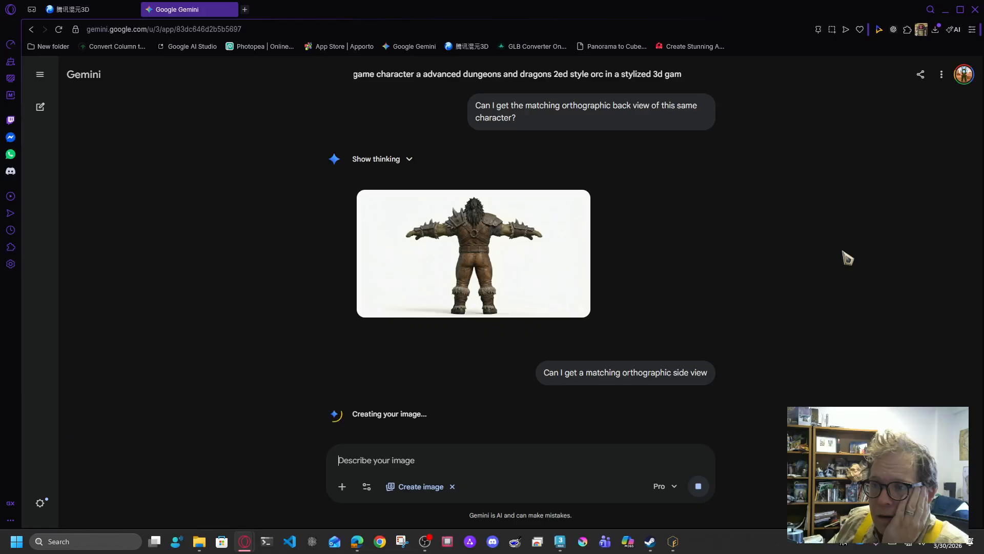
scroll(848, 256, "up", 4)
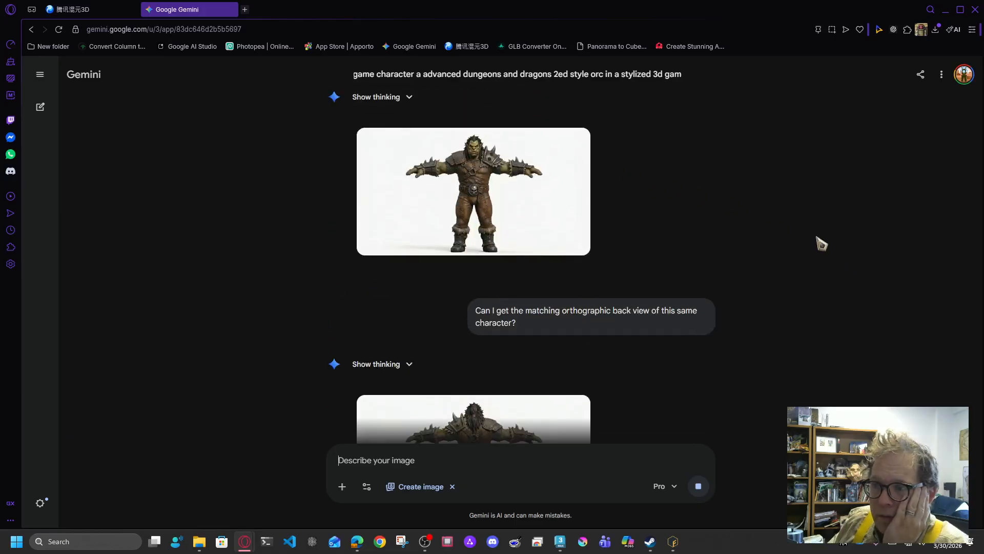
scroll(769, 256, "down", 2)
left_click(576, 307)
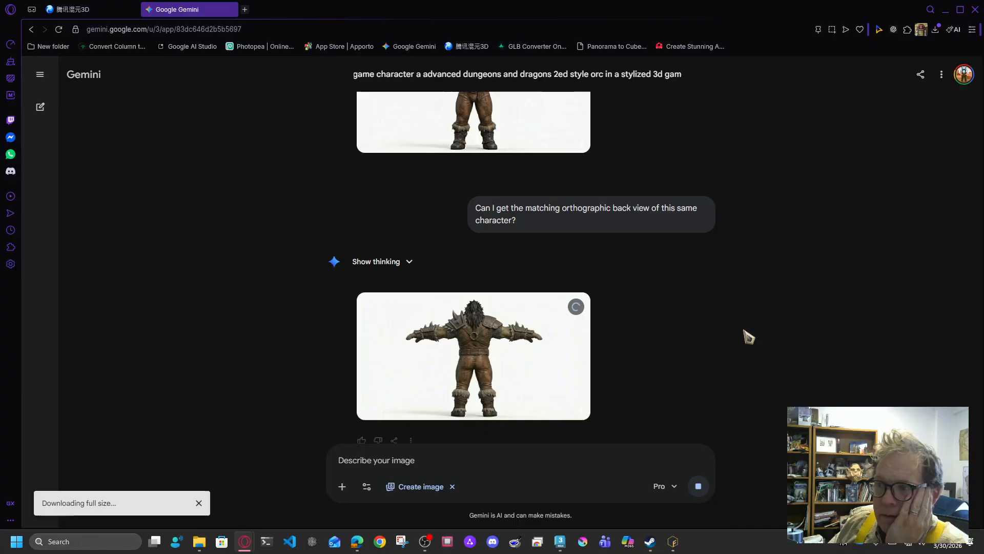
scroll(825, 367, "up", 3)
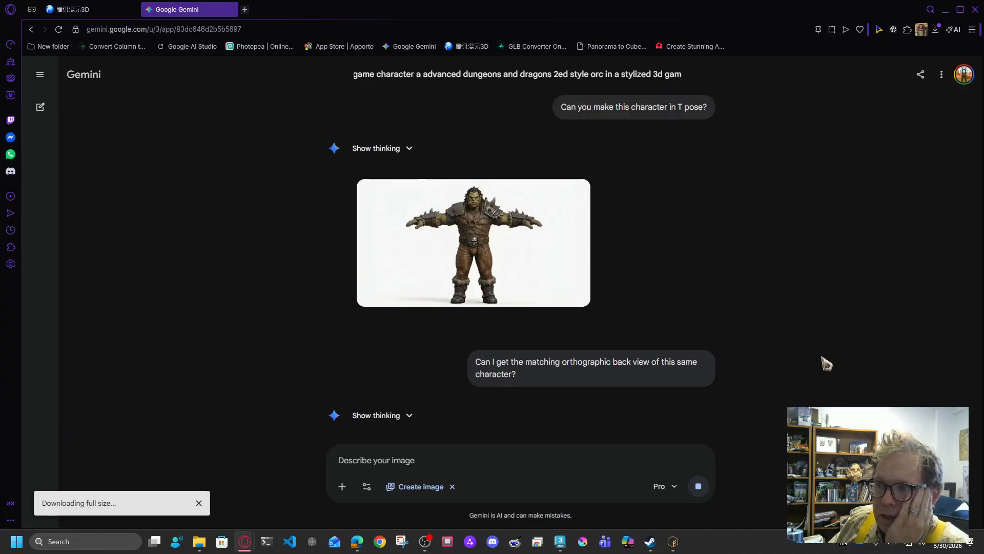
scroll(824, 358, "down", 4)
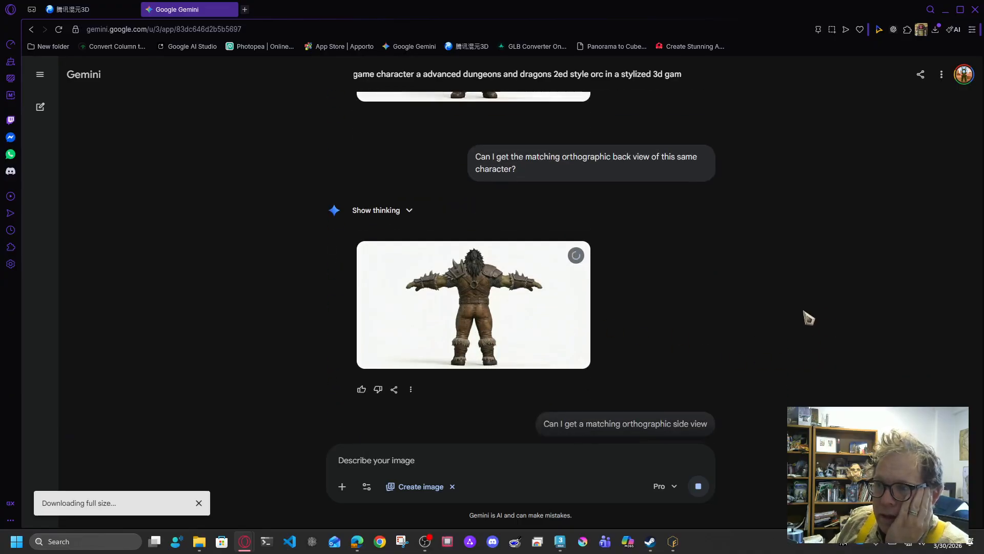
scroll(808, 318, "up", 4)
scroll(808, 307, "down", 4)
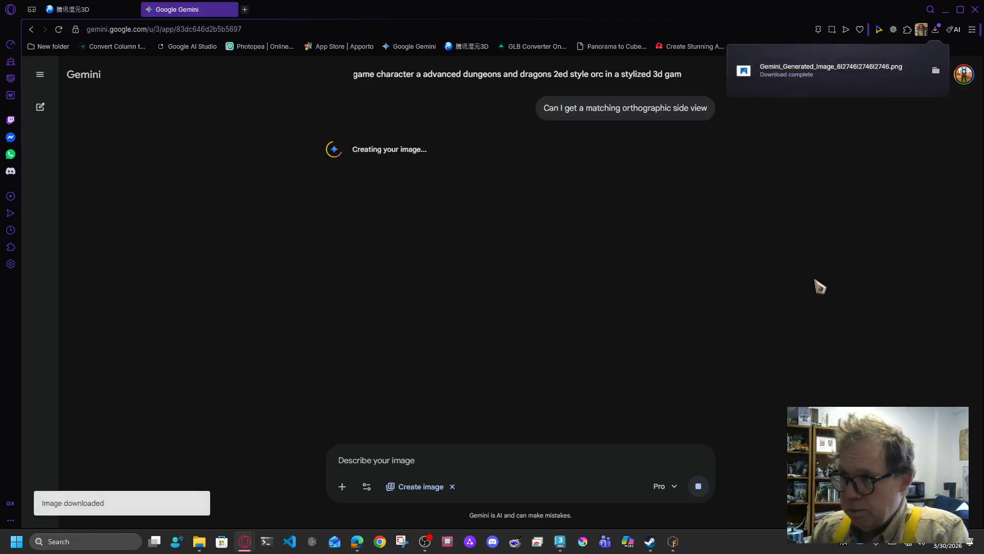
scroll(819, 286, "up", 8)
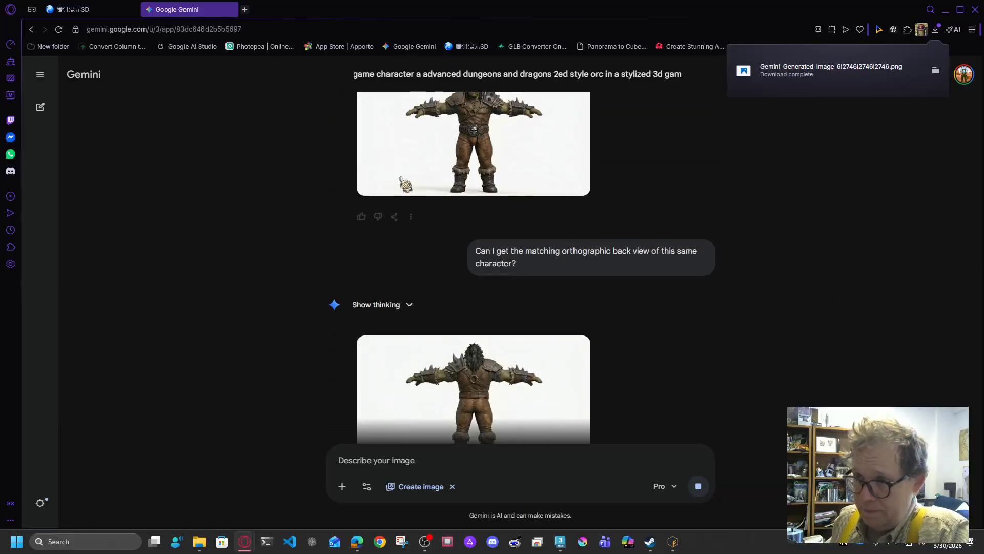
scroll(743, 266, "down", 10)
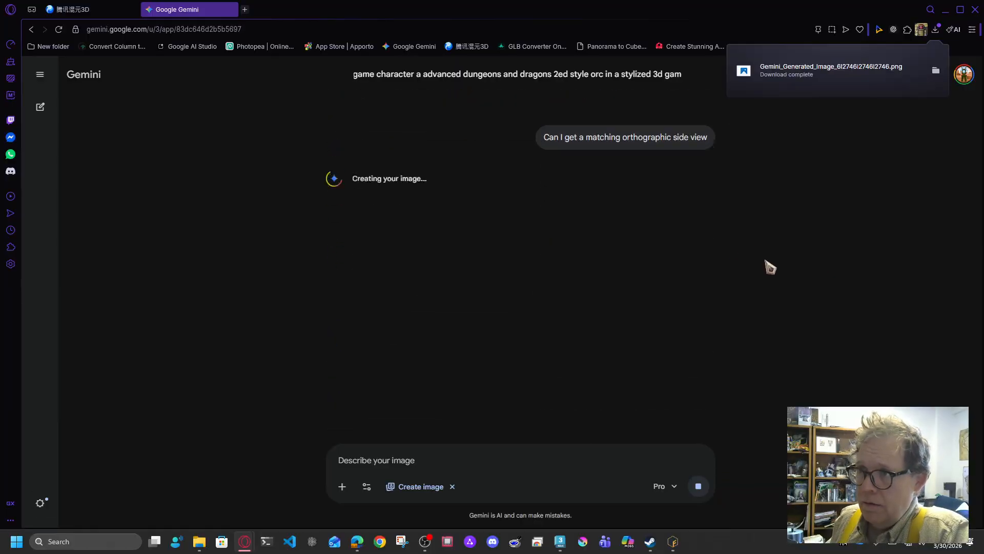
left_click(82, 10)
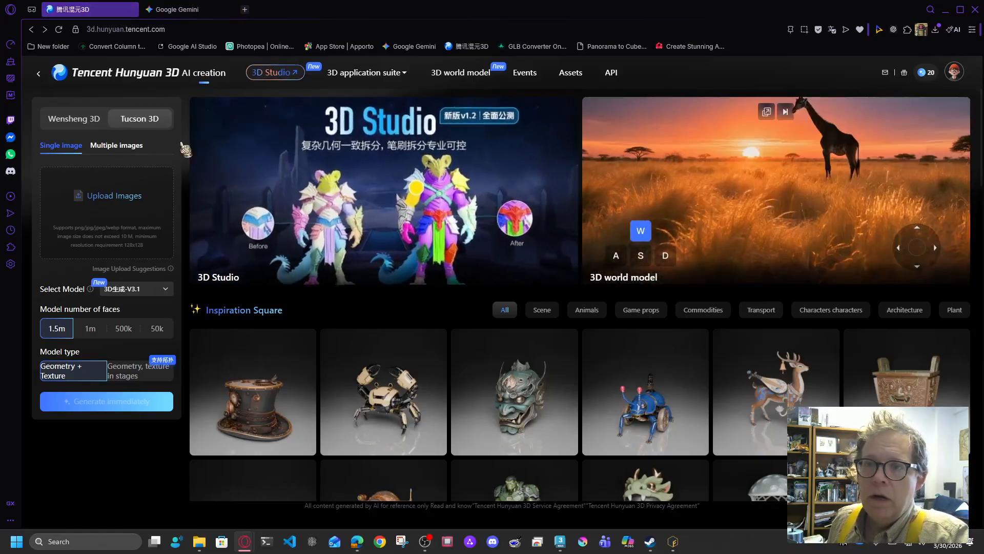
Step: In Hunyuan 3D's multi-view upload, add the front orc PNG and the back-view PNG
left_click(183, 10)
left_click(87, 9)
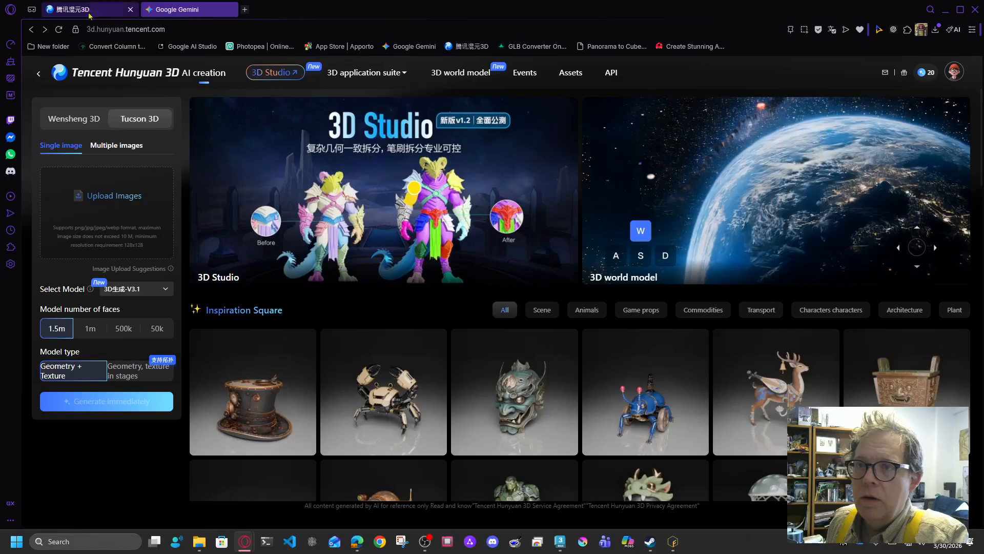
left_click(122, 147)
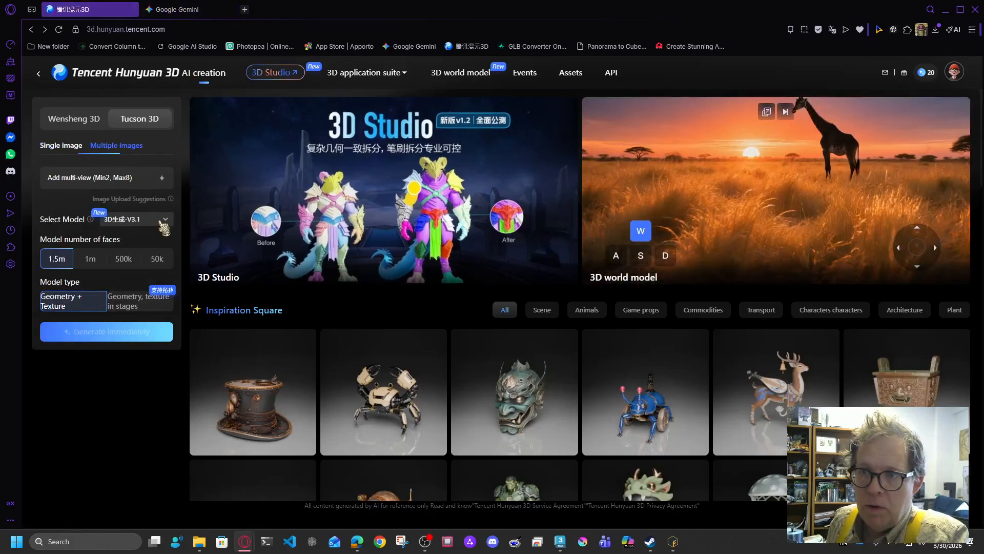
left_click(162, 179)
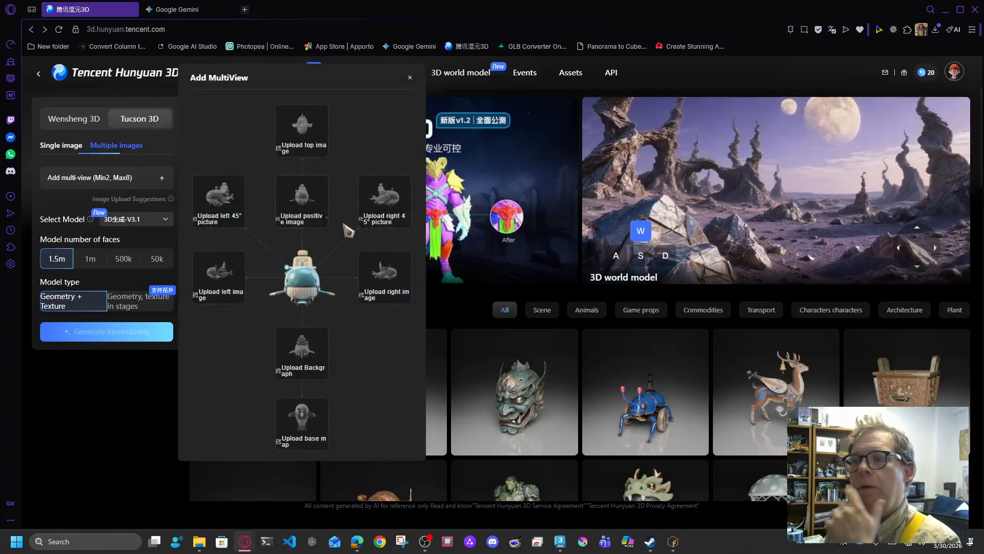
left_click(313, 210)
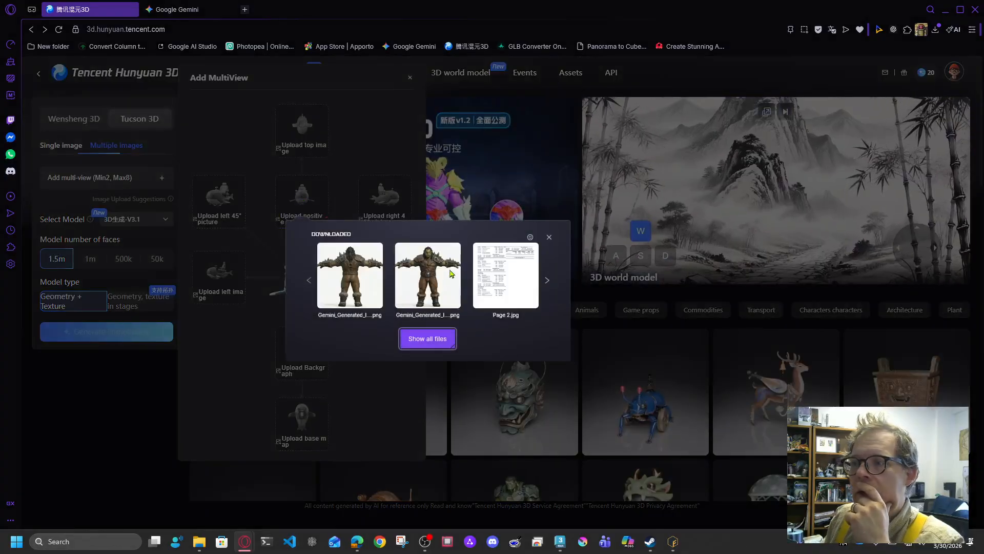
left_click(430, 275)
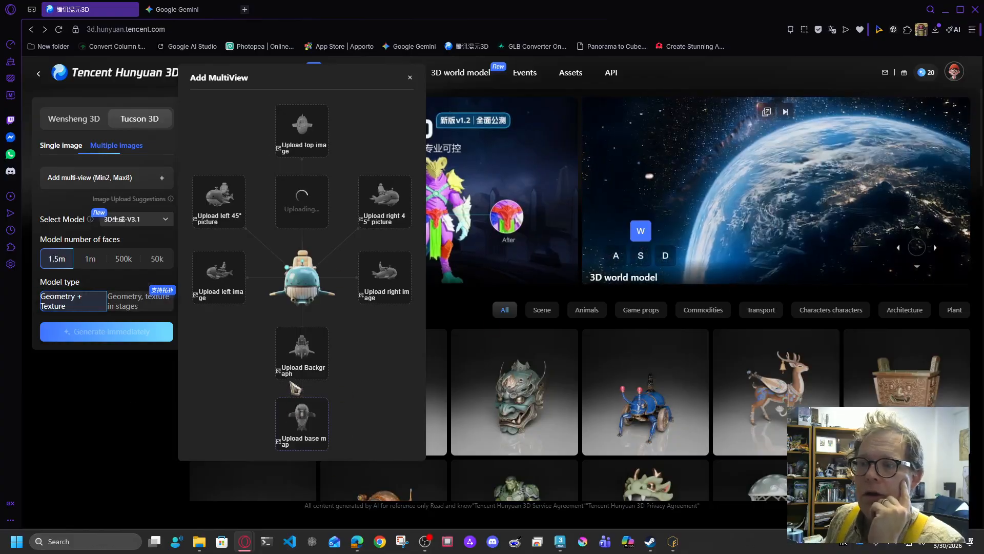
left_click(306, 354)
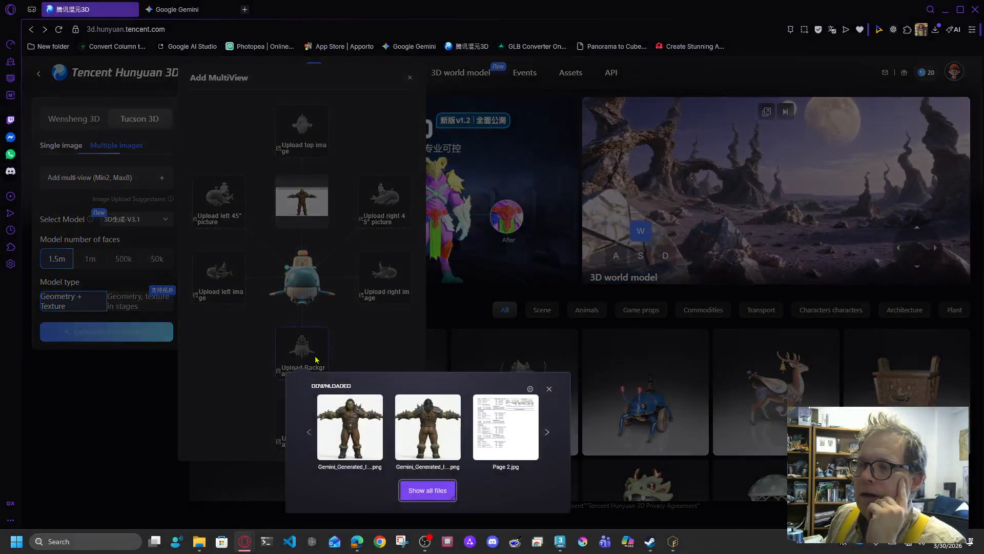
left_click(429, 429)
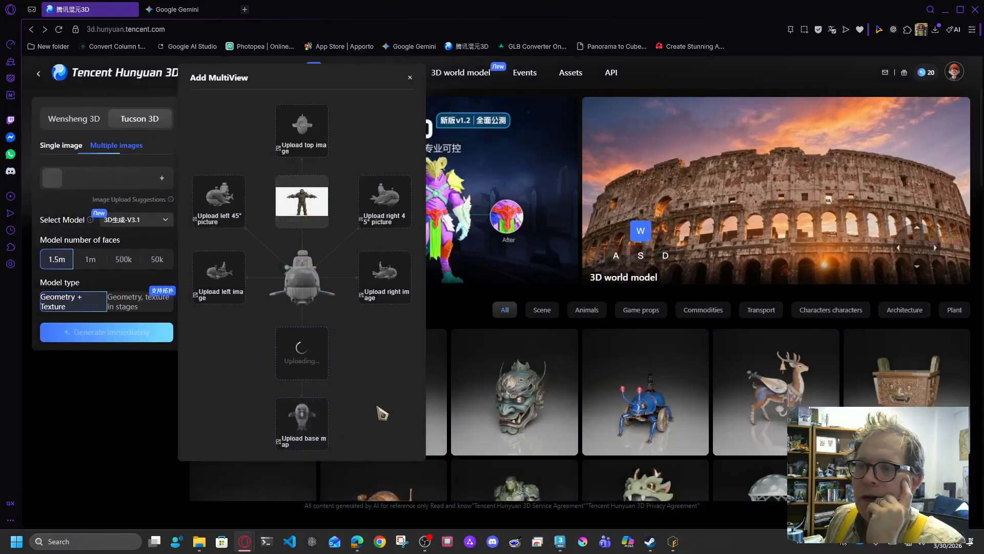
left_click(184, 9)
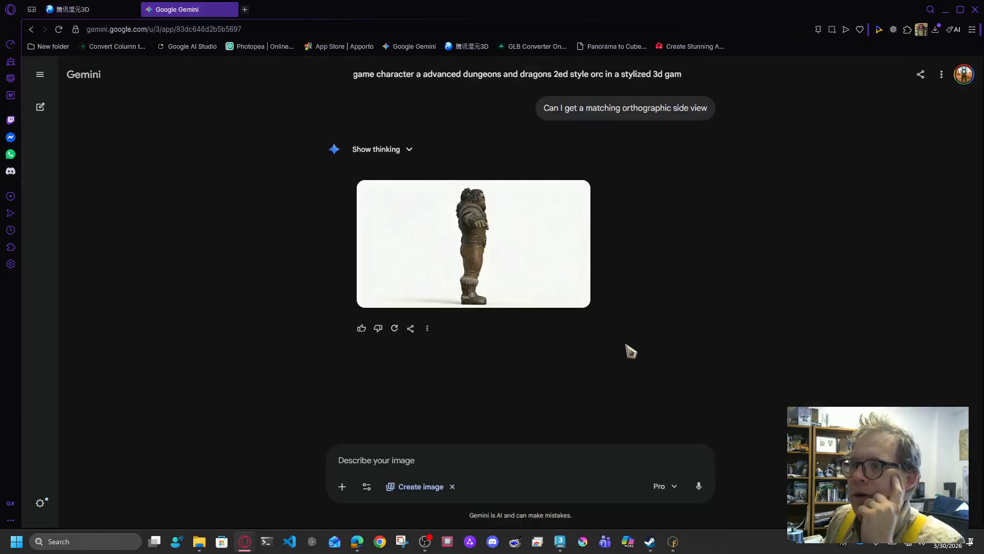
Step: Download the Gemini side-view orc image at full size, then go back to the Hunyuan 3D tab
scroll(759, 322, "up", 8)
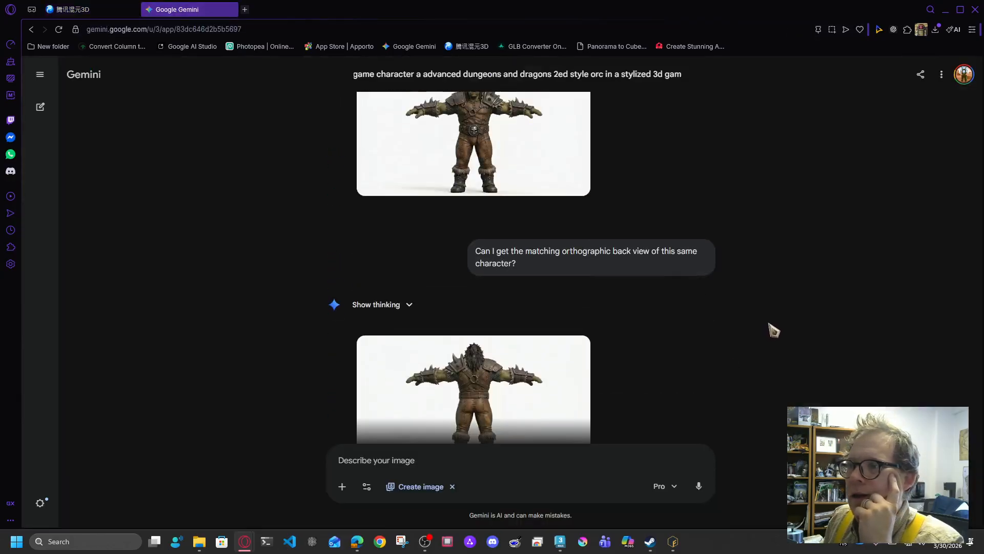
scroll(773, 330, "up", 2)
scroll(773, 330, "down", 8)
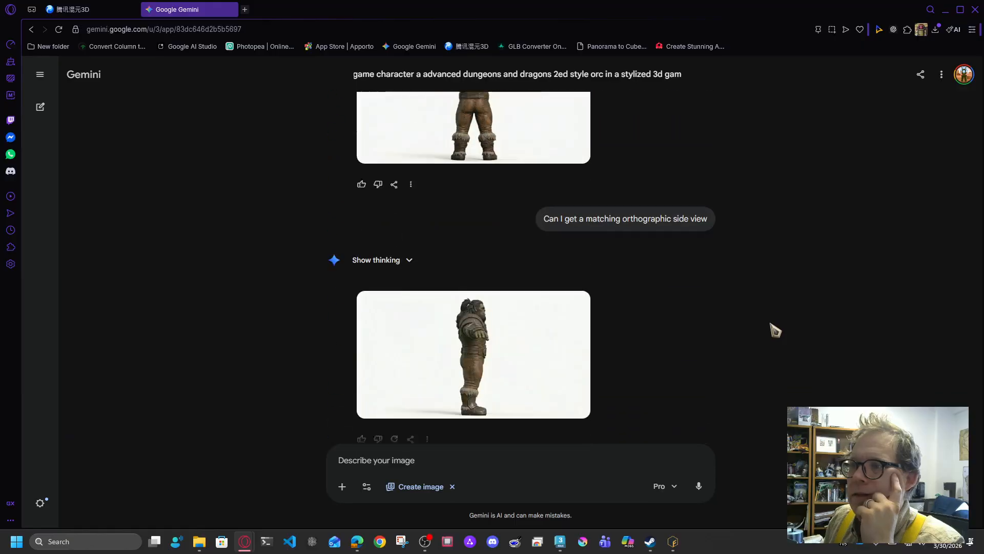
left_click(533, 297)
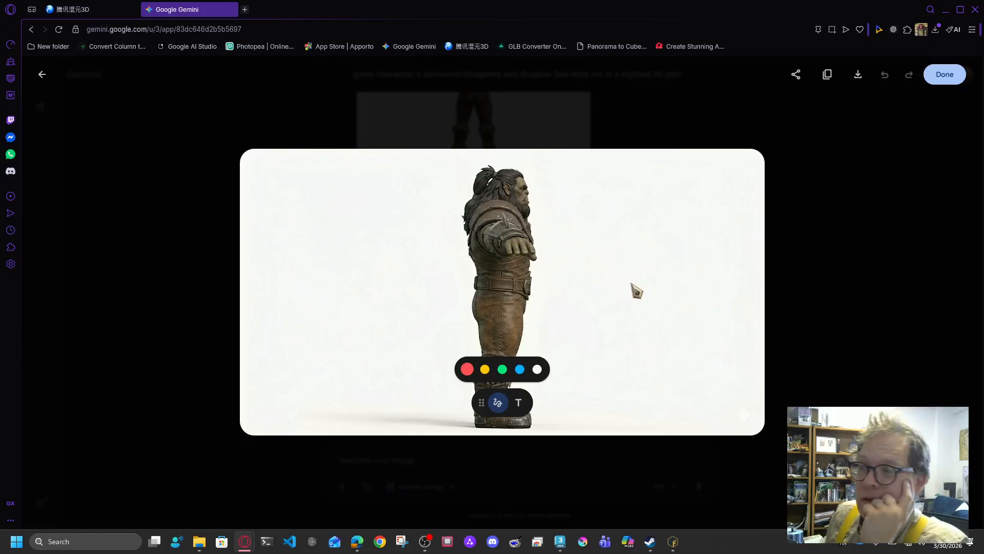
left_click(882, 222)
left_click(573, 301)
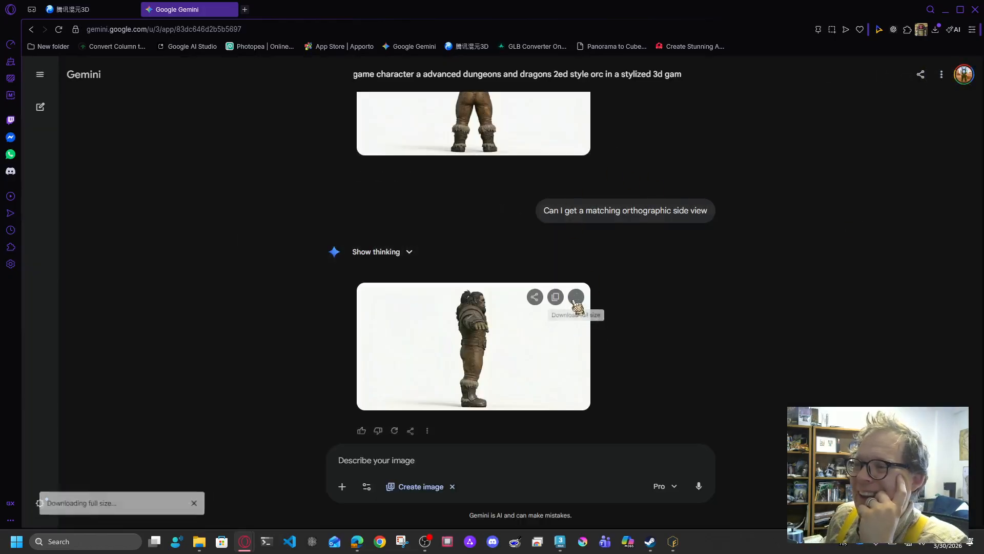
left_click(76, 10)
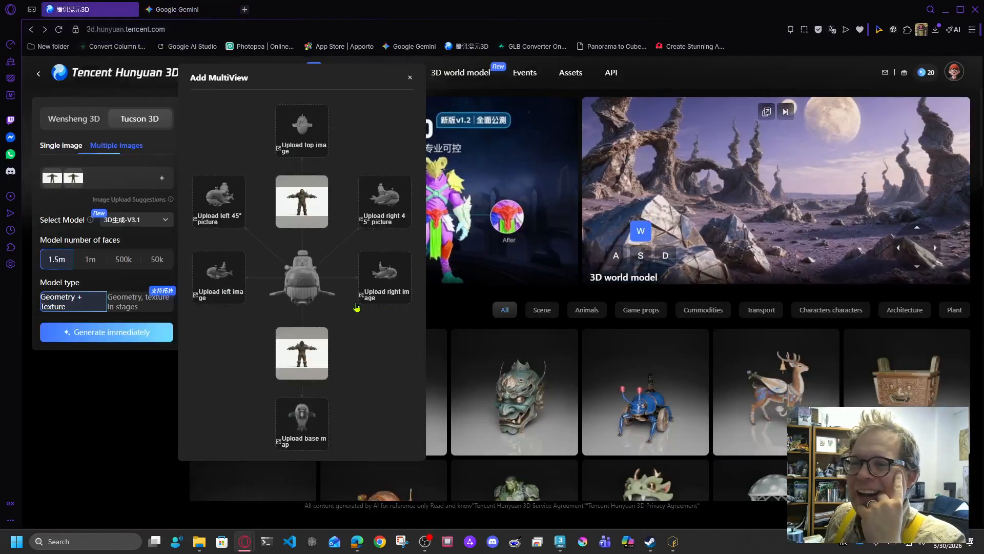
Step: Copy the full-size side-view orc image from Gemini
left_click(389, 276)
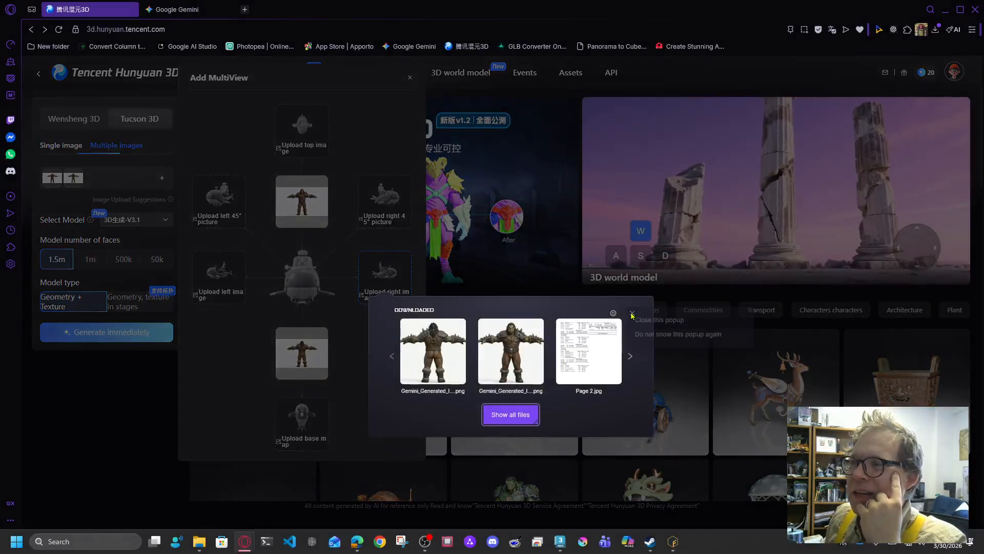
left_click(614, 313)
left_click(231, 412)
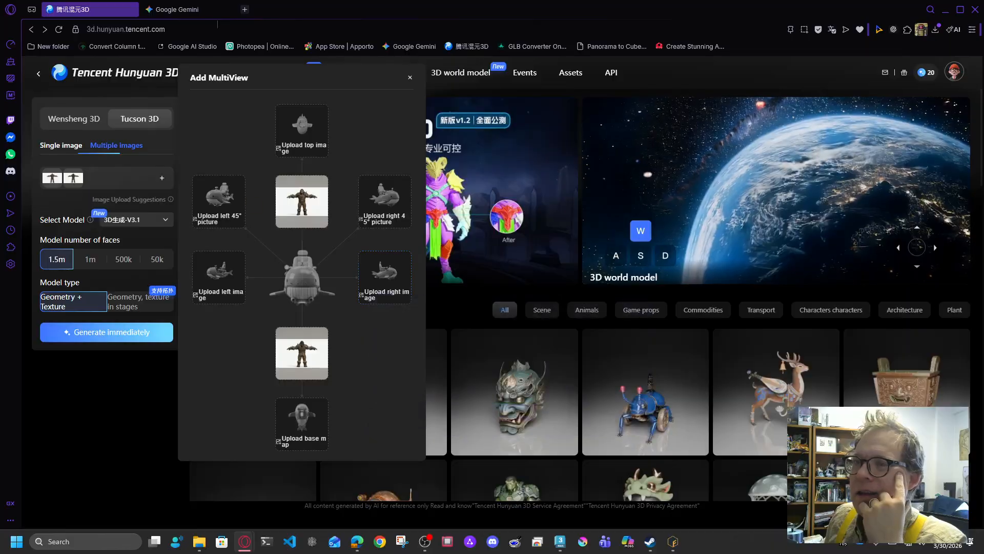
left_click(182, 9)
left_click(512, 356)
right_click(546, 285)
left_click(582, 311)
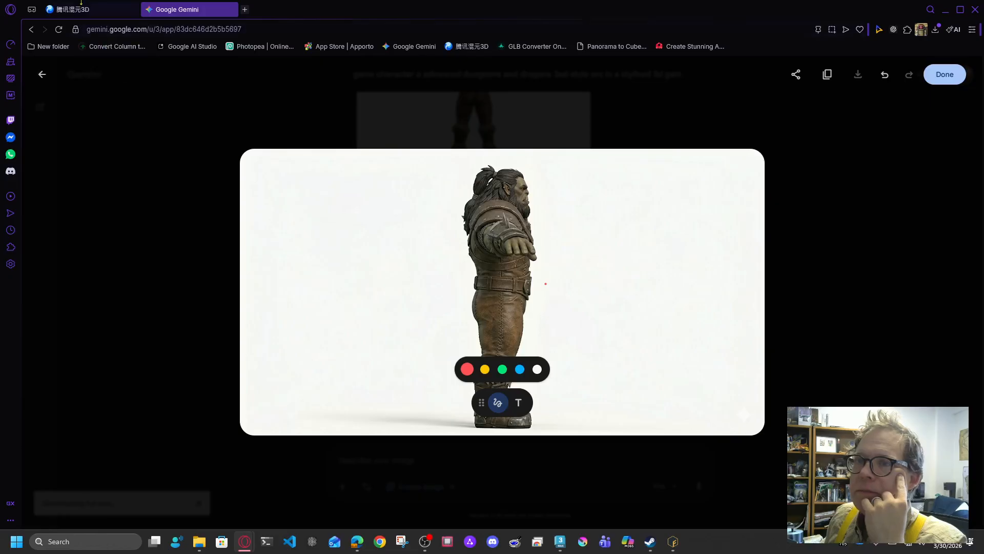
Step: Upload the copied side view as the right image and set the face count to 50k
left_click(95, 11)
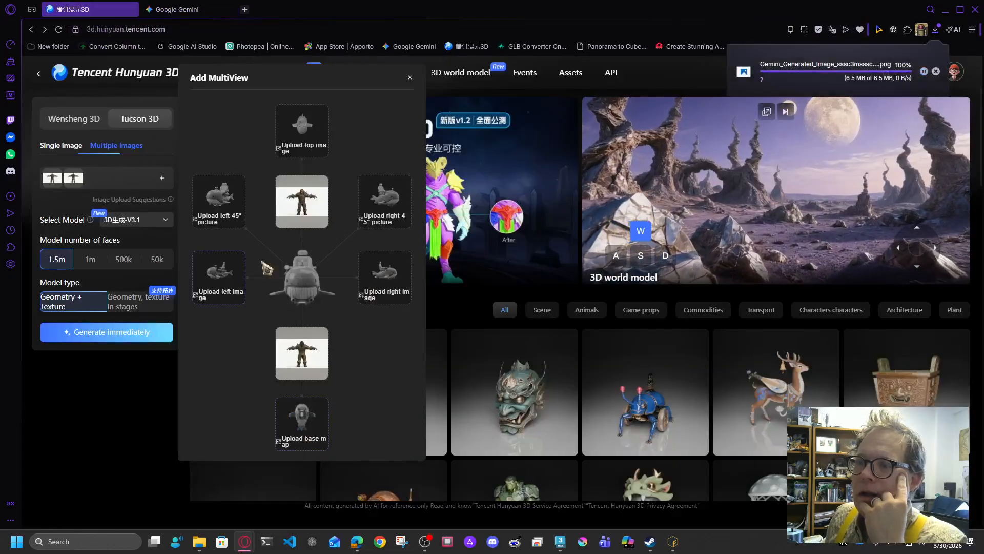
left_click(392, 284)
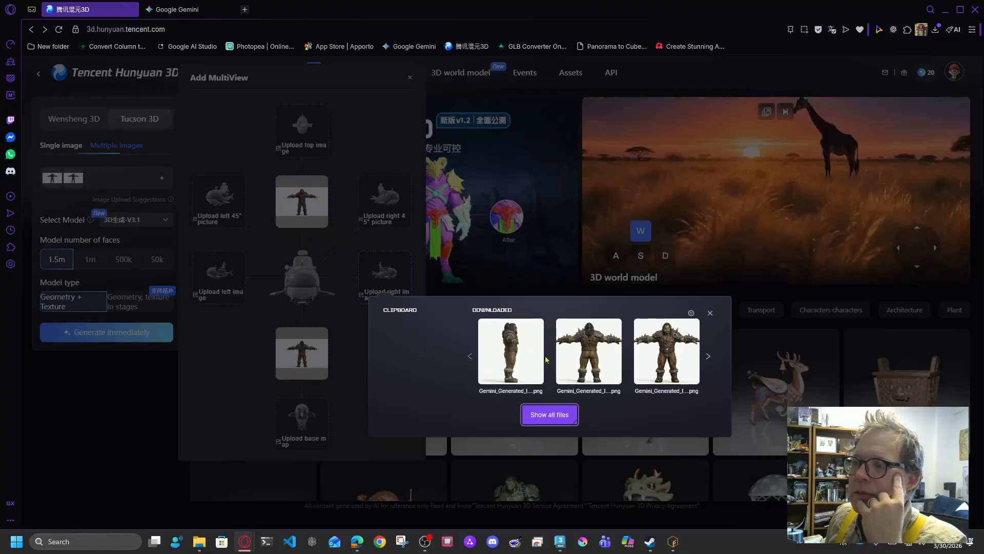
left_click(511, 367)
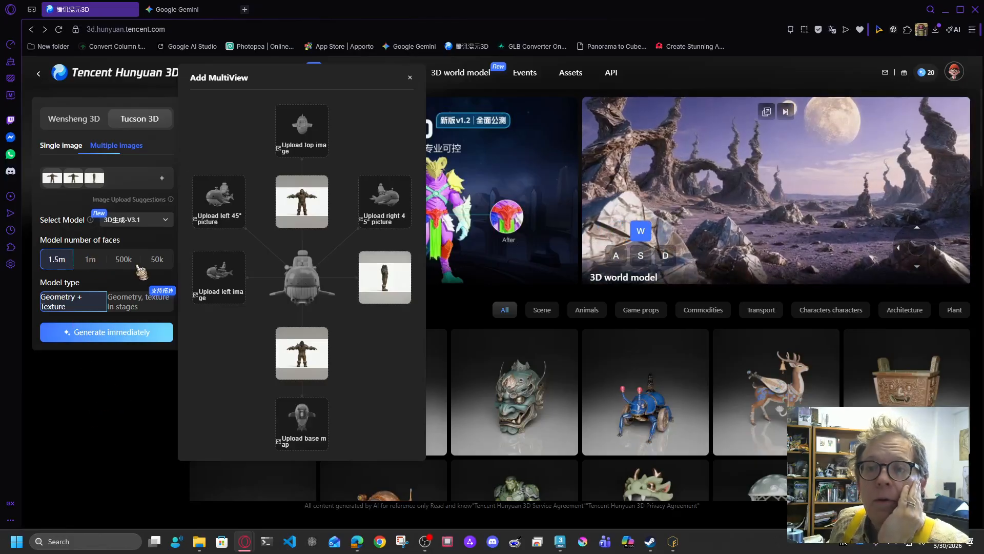
left_click(164, 263)
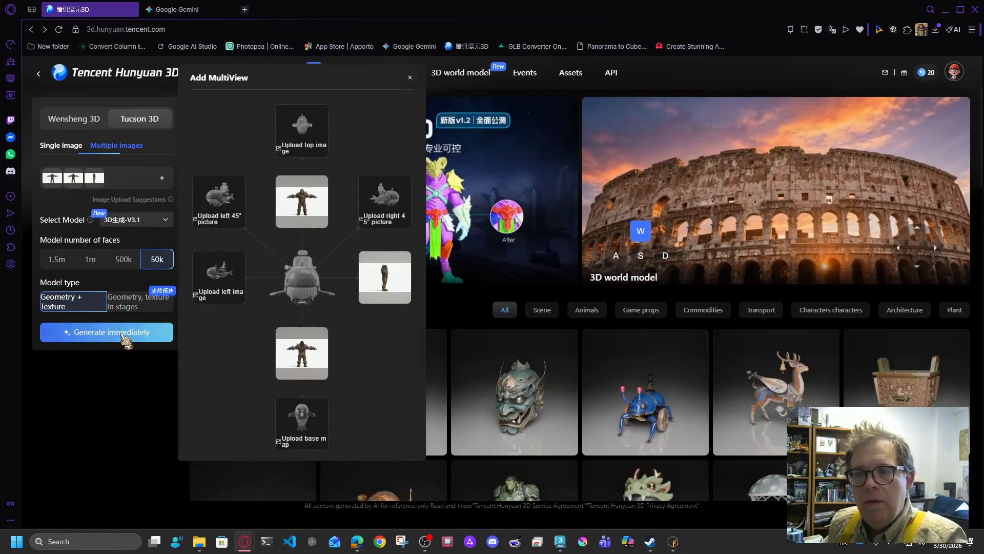
Step: Start generating the orc model from the front, back and right-side views
left_click(125, 335)
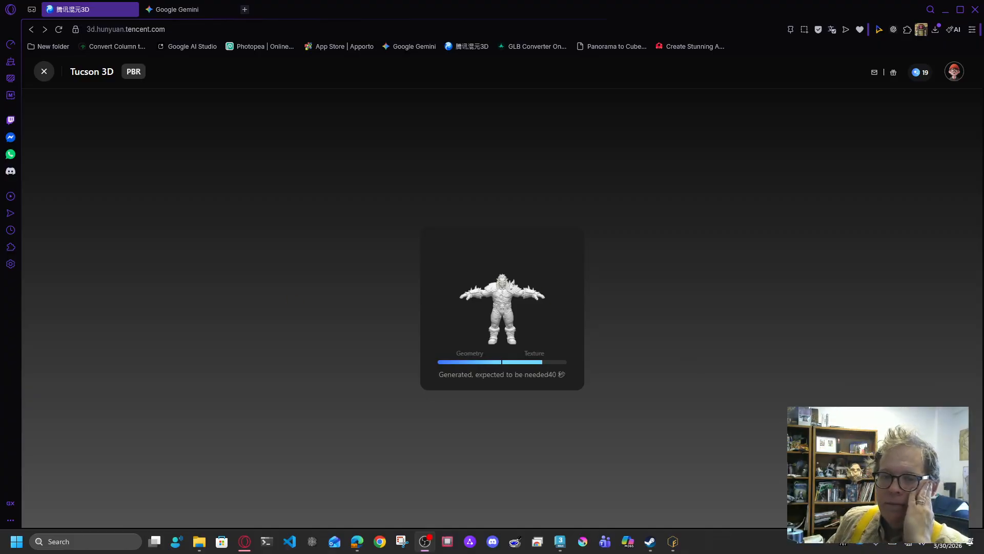
Step: Zoom in on the finished textured orc and turn it to face left
scroll(520, 332, "up", 3)
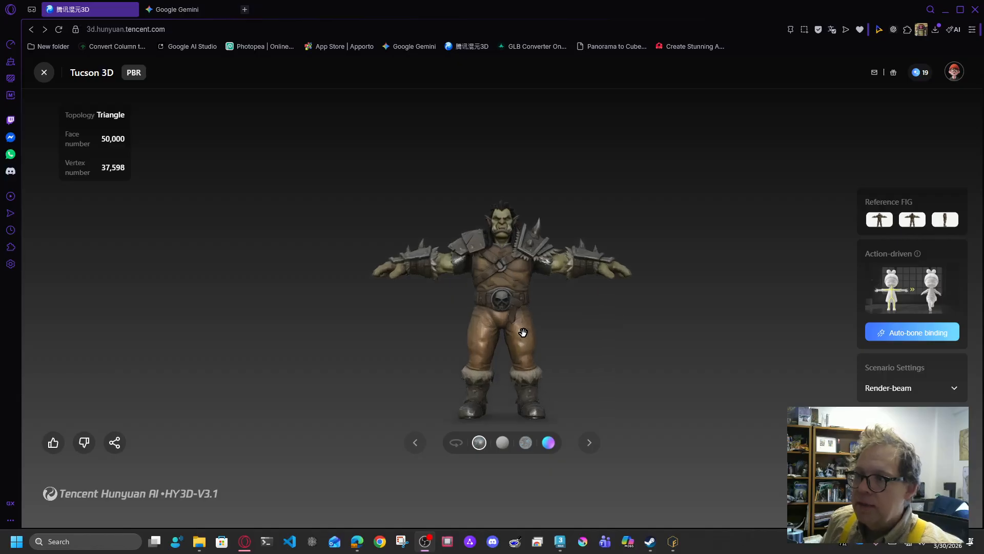
scroll(501, 251, "up", 3)
scroll(496, 241, "up", 5)
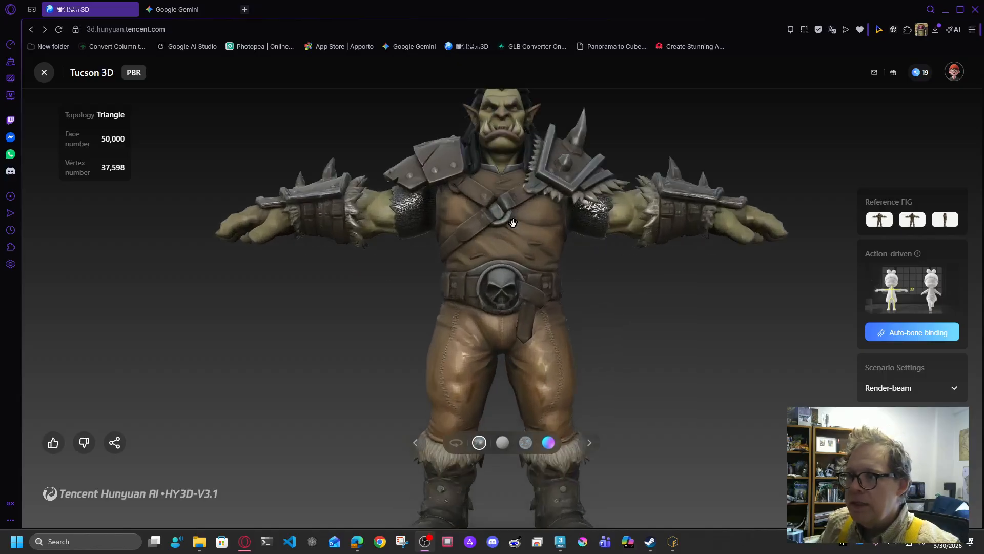
right_click_drag(518, 178, 518, 363)
scroll(519, 312, "up", 3)
left_click_drag(518, 309, 548, 397)
Step: Orbit around the orc to inspect the shoulder pad, torso, head and arm
scroll(547, 396, "down", 5)
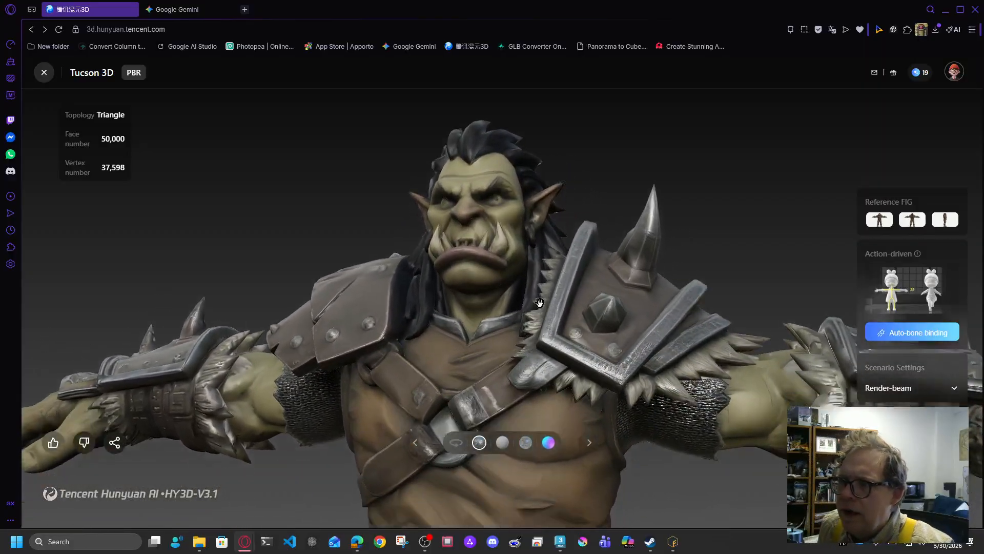
scroll(518, 317, "down", 3)
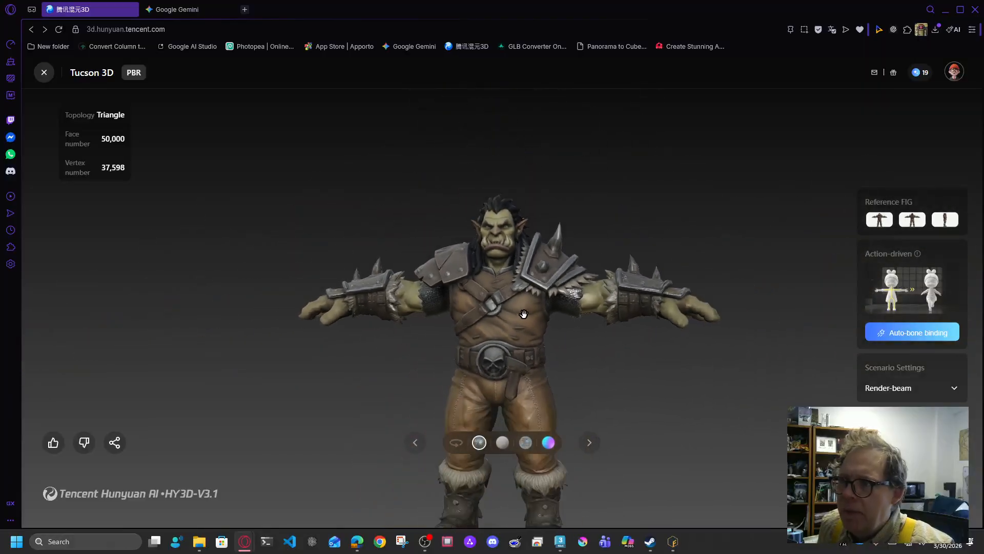
scroll(526, 314, "up", 5)
left_click_drag(539, 323, 560, 278)
right_click_drag(482, 297, 604, 191)
left_click_drag(604, 192, 495, 312)
left_click_drag(583, 288, 330, 313)
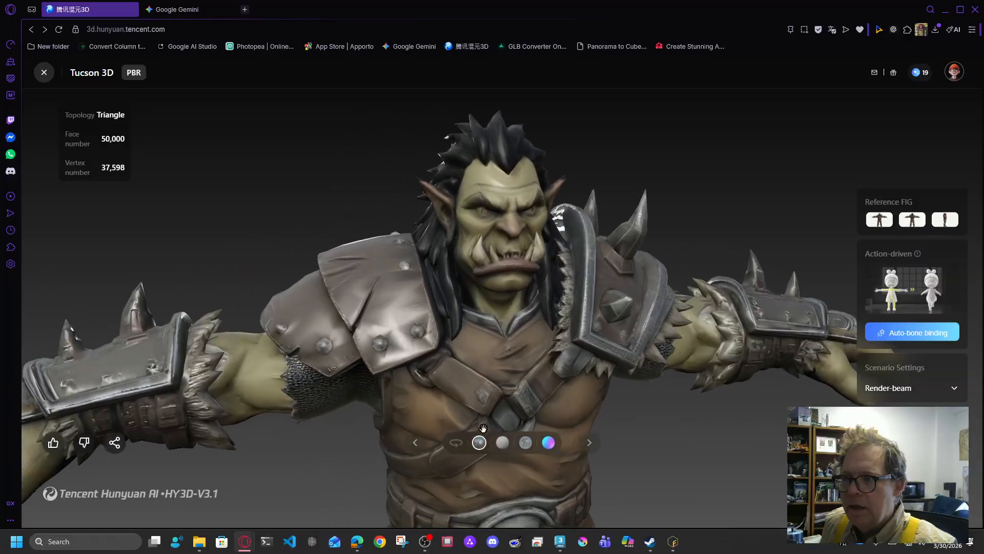
Step: Show the orc as an untextured white model and inspect its shoulder, back and legs
left_click(505, 447)
left_click_drag(636, 324, 562, 346)
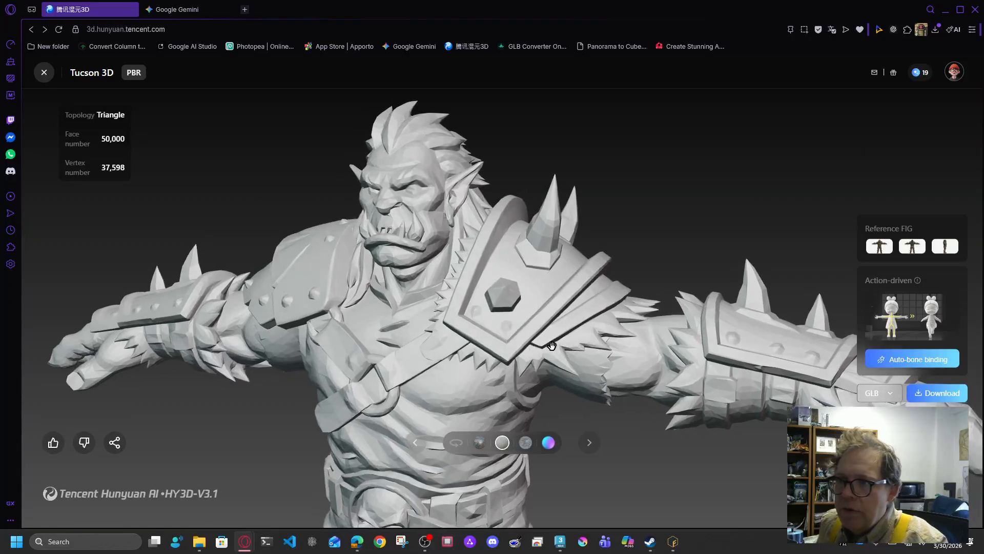
left_click_drag(406, 389, 457, 344)
right_click_drag(458, 344, 455, 270)
scroll(455, 271, "down", 3)
left_click_drag(453, 338, 482, 349)
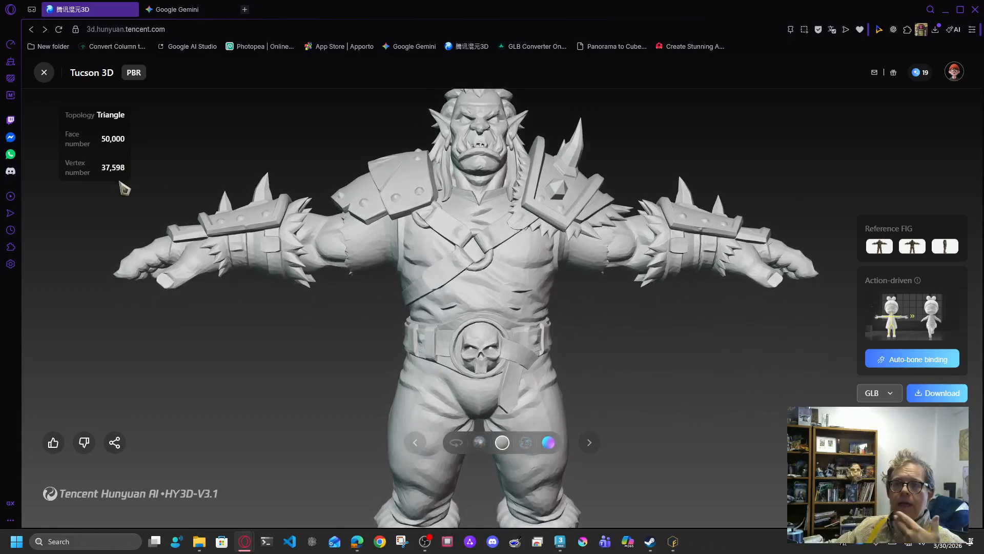
left_click_drag(549, 319, 508, 345)
right_click_drag(509, 358, 512, 226)
left_click_drag(515, 301, 492, 317)
Step: Check the orc's back, hips and torso, then switch to normal-map shading
scroll(559, 397, "up", 4)
right_click_drag(558, 396, 549, 273)
left_click_drag(533, 302, 437, 313)
left_click_drag(543, 228, 479, 228)
scroll(525, 254, "up", 3)
right_click_drag(555, 180, 567, 408)
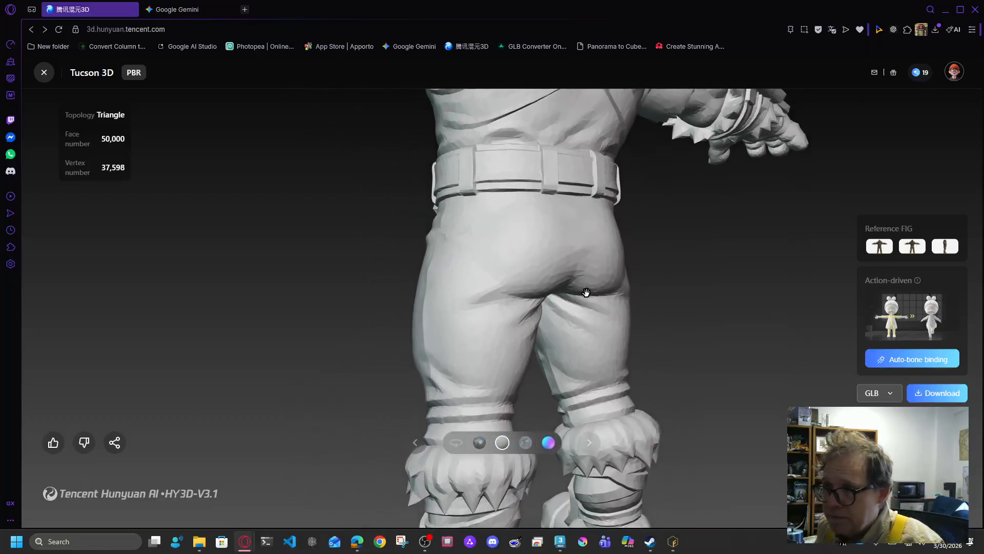
right_click_drag(579, 209, 563, 348)
left_click_drag(571, 248, 668, 287)
scroll(606, 285, "down", 5)
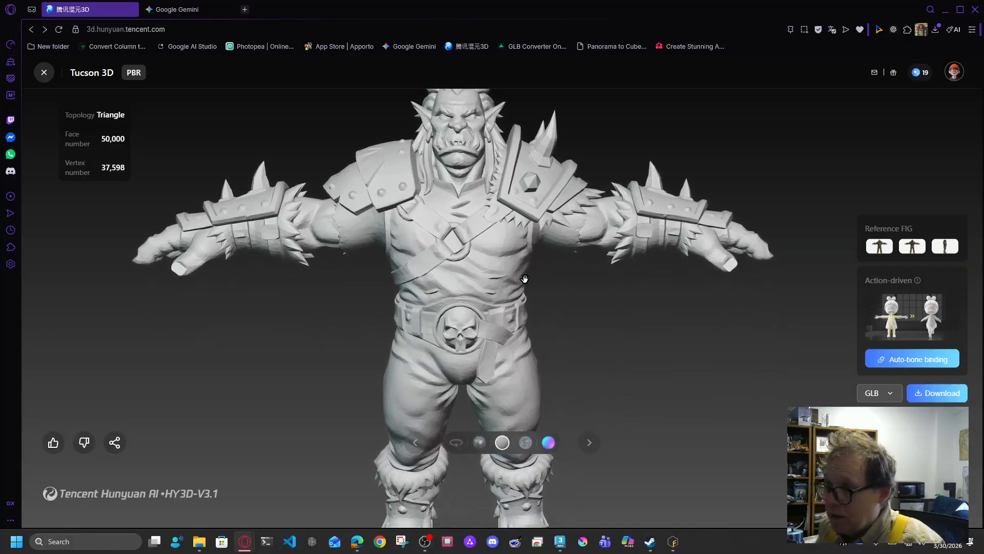
left_click(548, 442)
left_click_drag(561, 422, 305, 266)
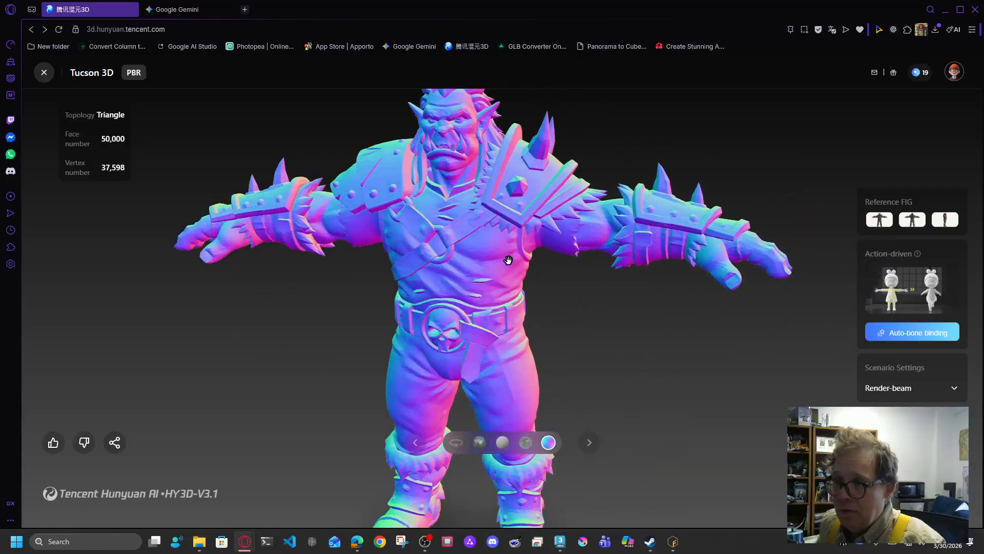
Step: Switch the orc back to full colour textures and inspect the head, torso and belt
left_click(478, 442)
right_click_drag(449, 274, 445, 445)
scroll(445, 445, "up", 5)
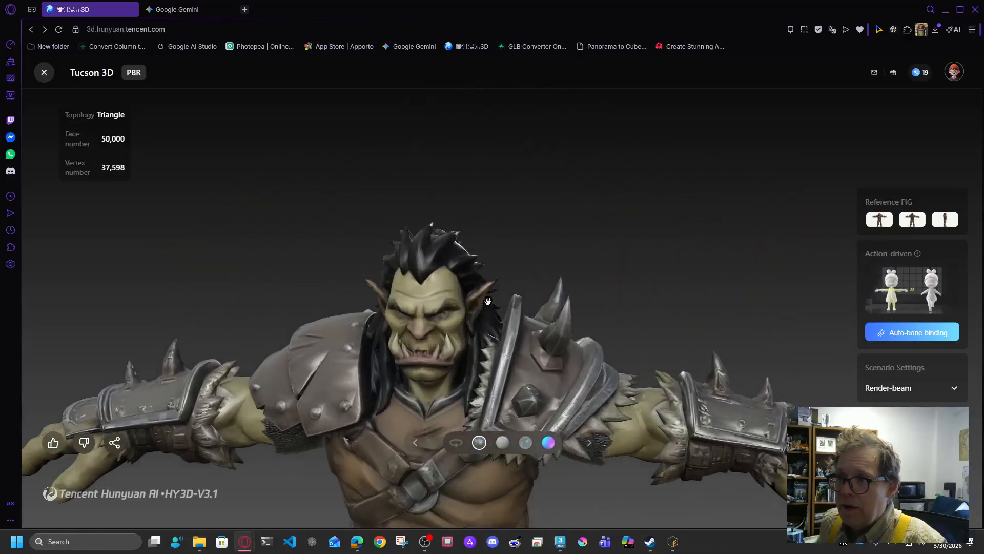
left_click_drag(510, 369, 542, 400)
right_click_drag(543, 400, 549, 207)
scroll(548, 208, "down", 4)
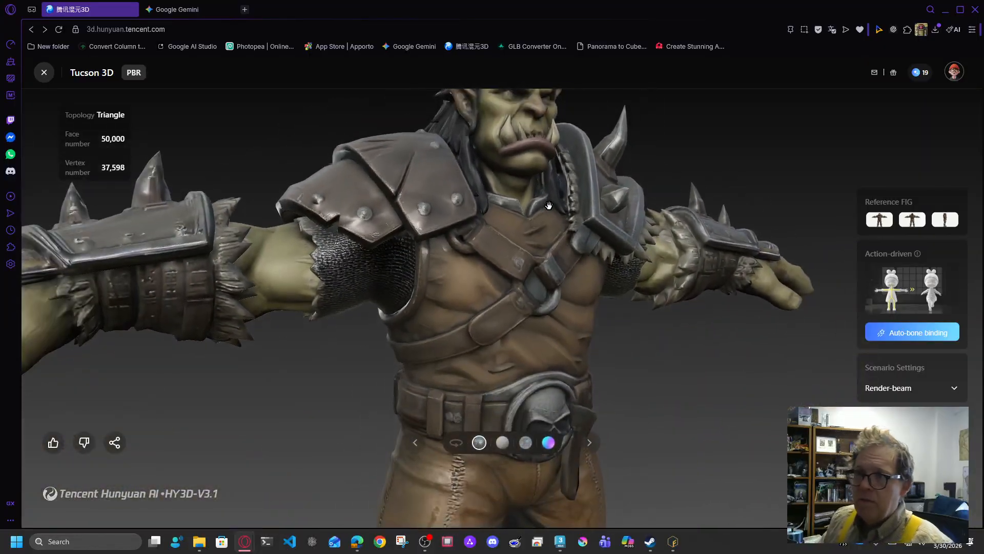
scroll(583, 290, "down", 3)
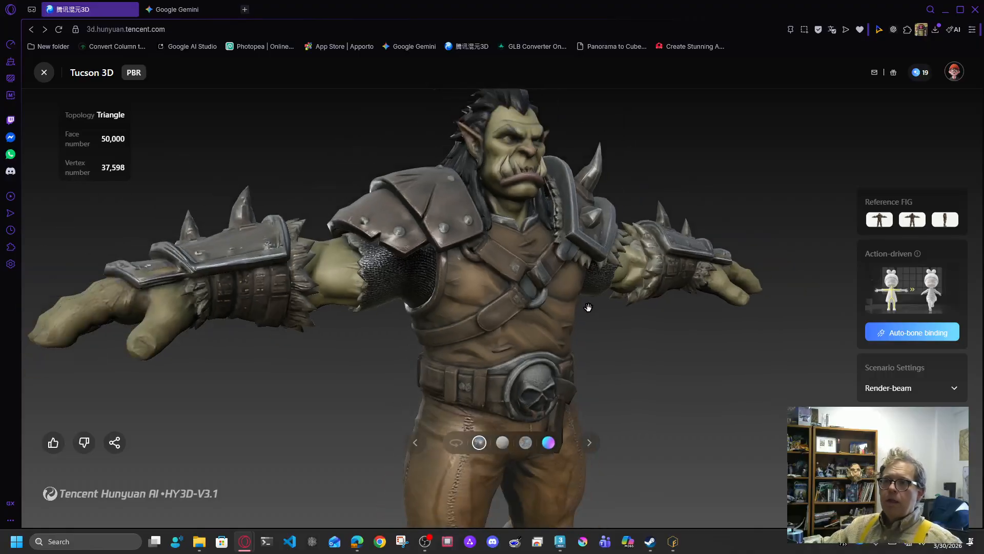
Step: Frame the whole textured orc and view it from side and front three-quarter angles
left_click_drag(588, 306, 545, 294)
right_click_drag(533, 306, 494, 251)
scroll(474, 246, "down", 4)
left_click_drag(471, 244, 362, 349)
left_click_drag(474, 388, 419, 326)
scroll(419, 325, "down", 2)
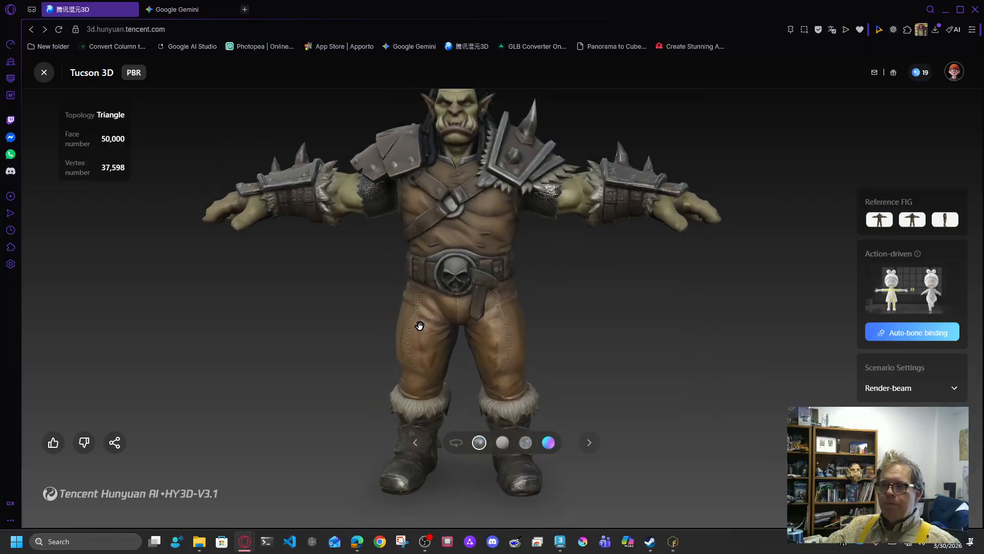
scroll(462, 263, "down", 3)
left_click_drag(463, 275, 574, 365)
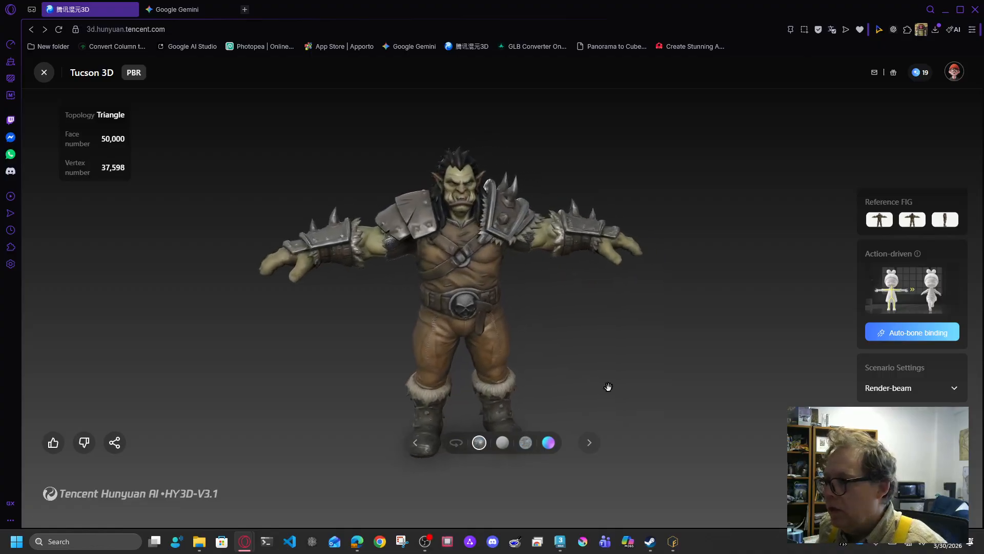
Step: Download the textured orc model in FBX format
left_click(894, 421)
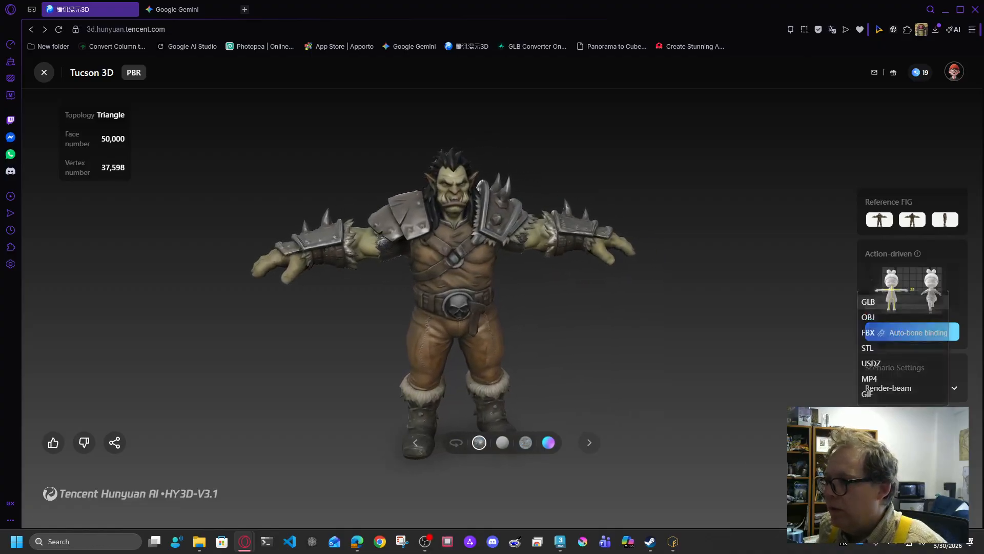
left_click(883, 328)
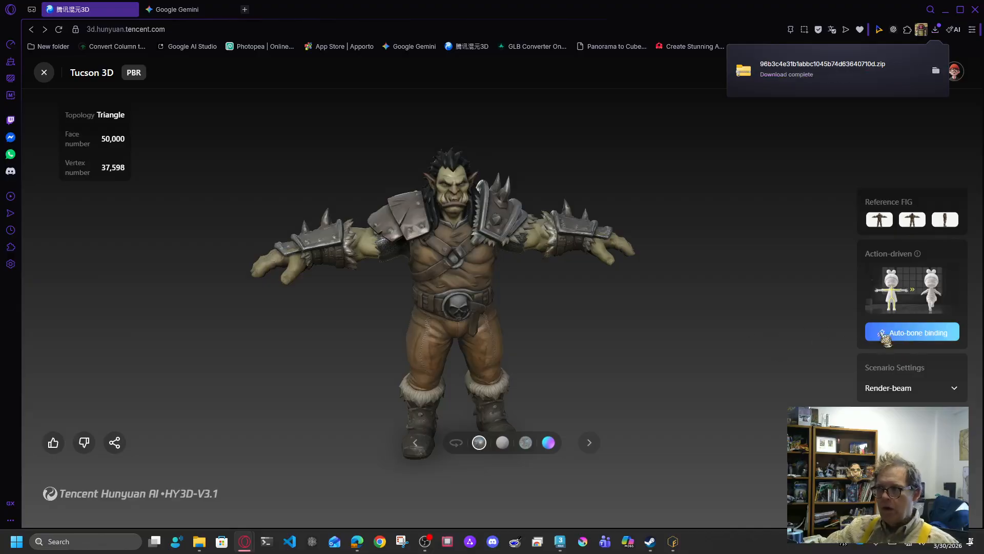
Step: Start auto-bone binding of the orc and minimize the browser
left_click(922, 336)
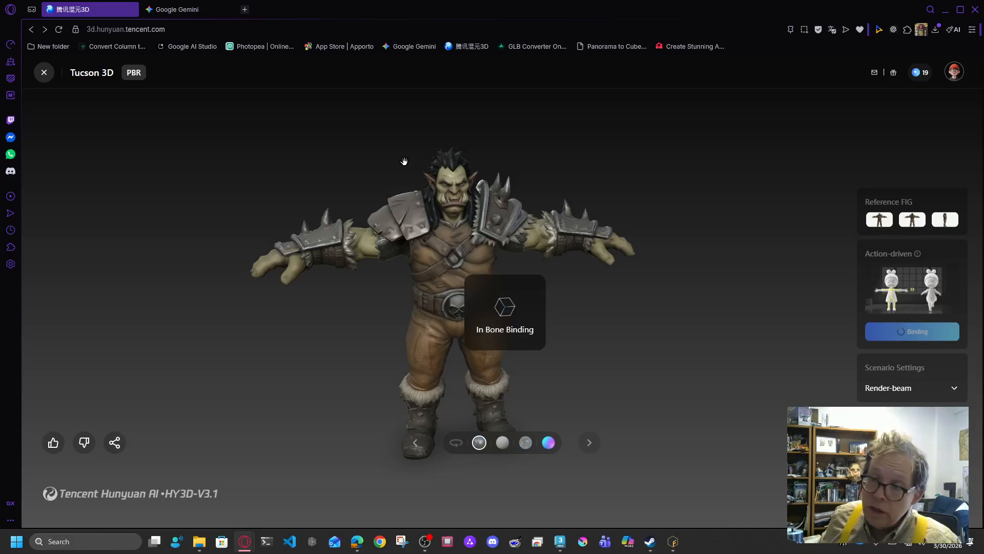
left_click(943, 16)
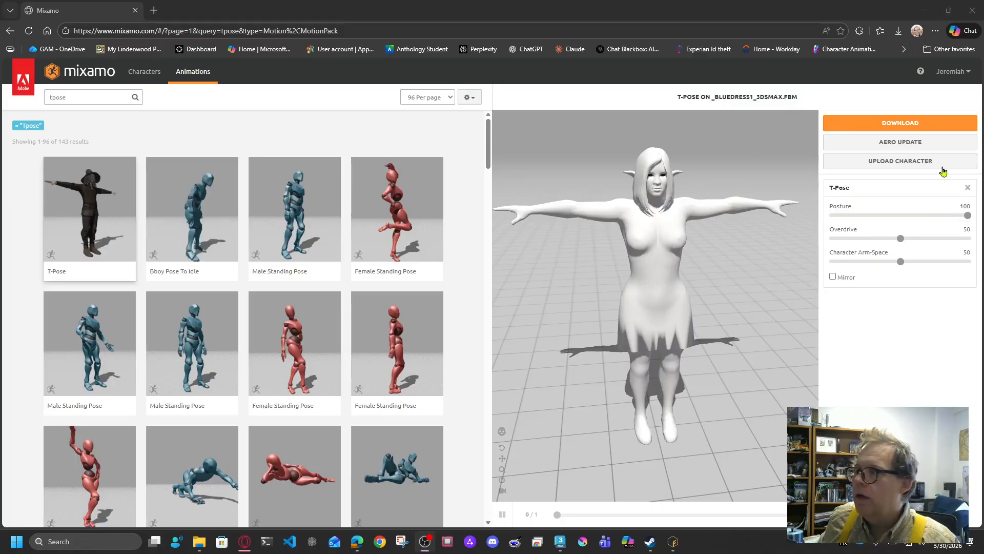
Step: Upload the orc zip from the Downloads folder to Mixamo as a new character
left_click(910, 162)
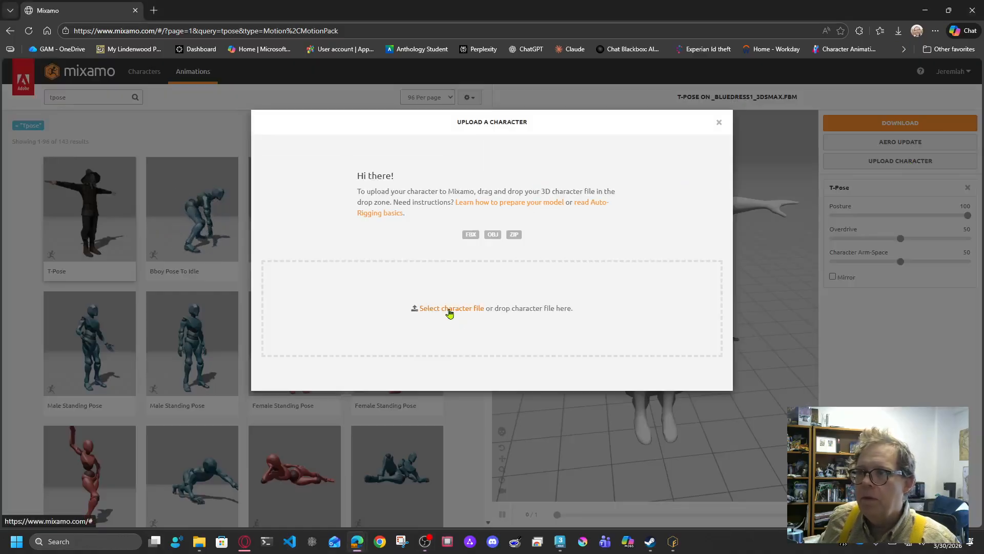
left_click(639, 308)
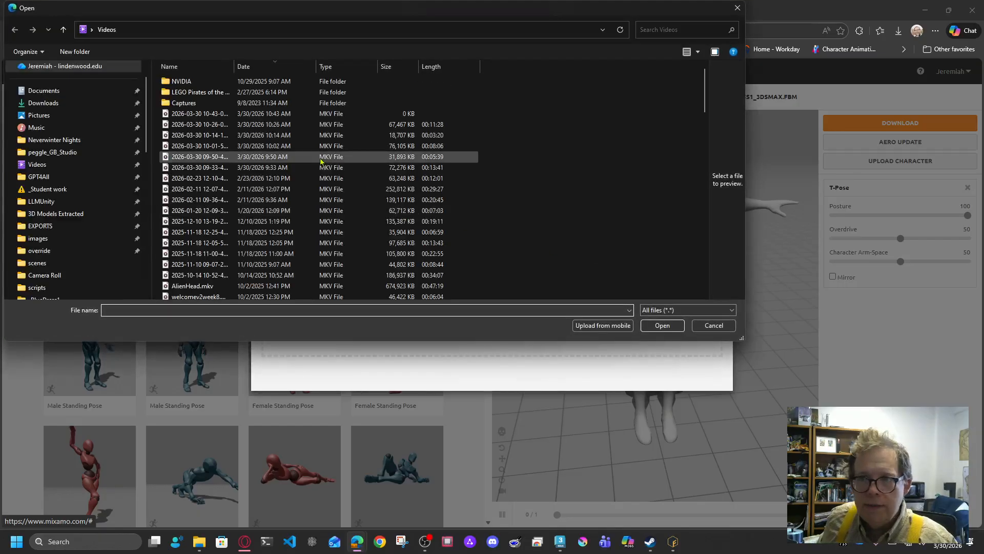
left_click(43, 103)
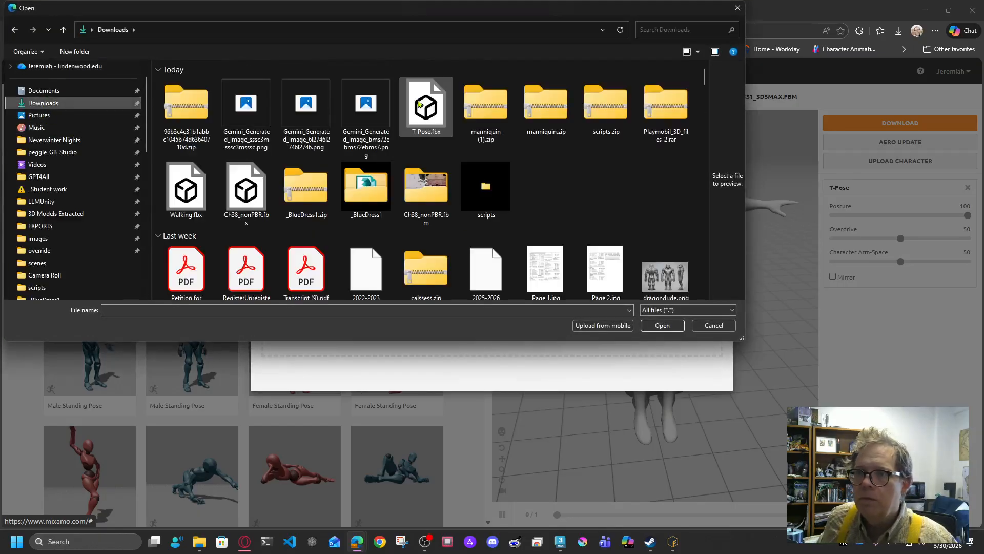
left_click(186, 111)
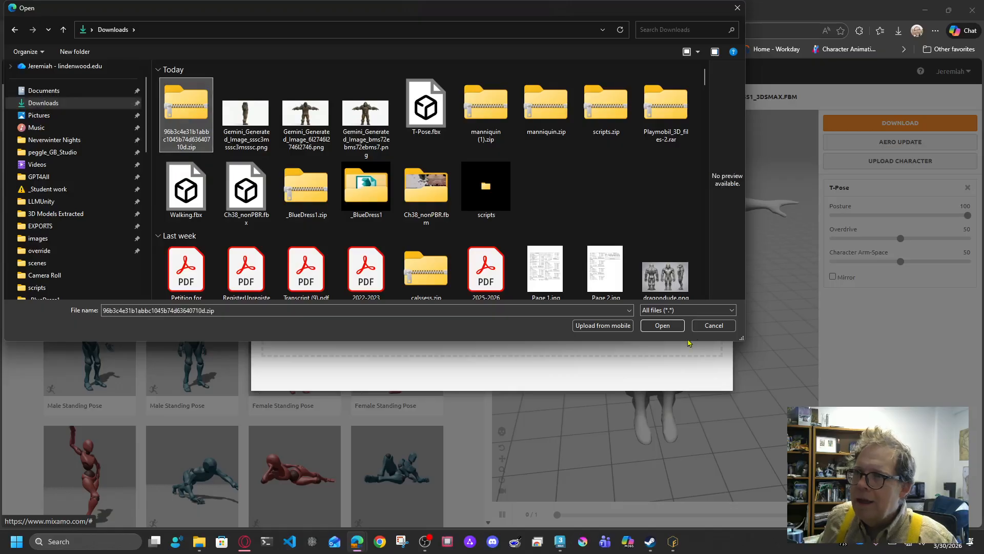
left_click(662, 325)
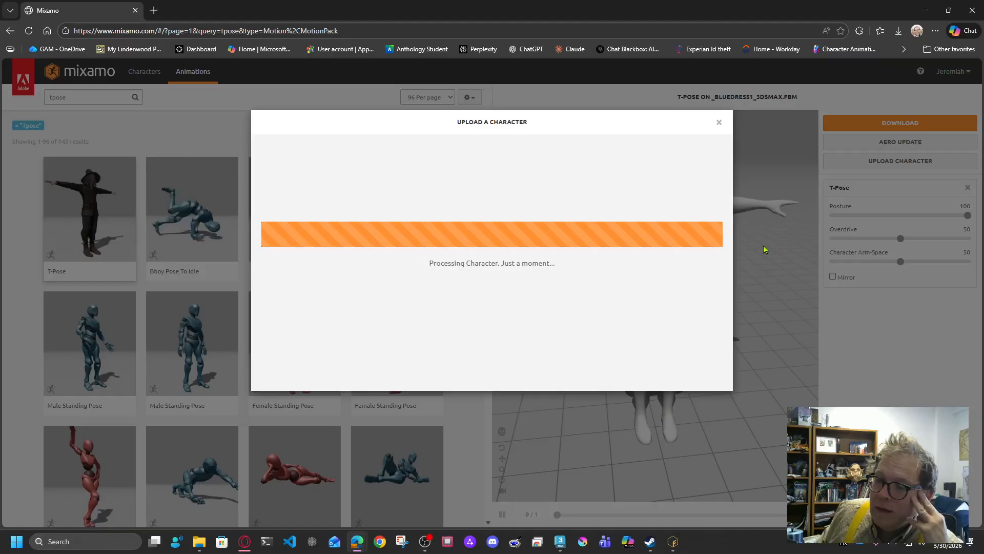
Step: Preview the bound orc with the Walking animation in Hunyuan 3D, then return to Mixamo
mouse_move(246, 542)
left_click(296, 501)
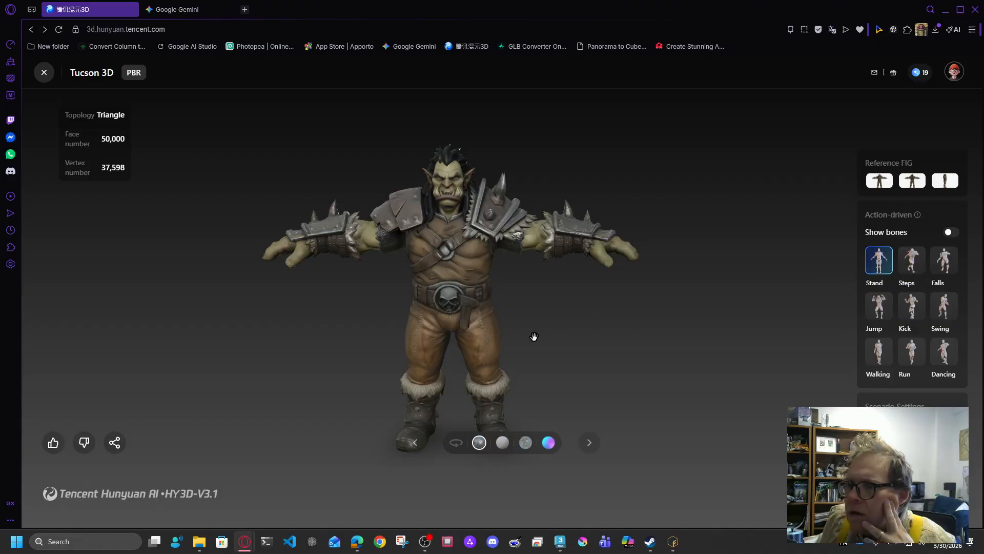
left_click(879, 352)
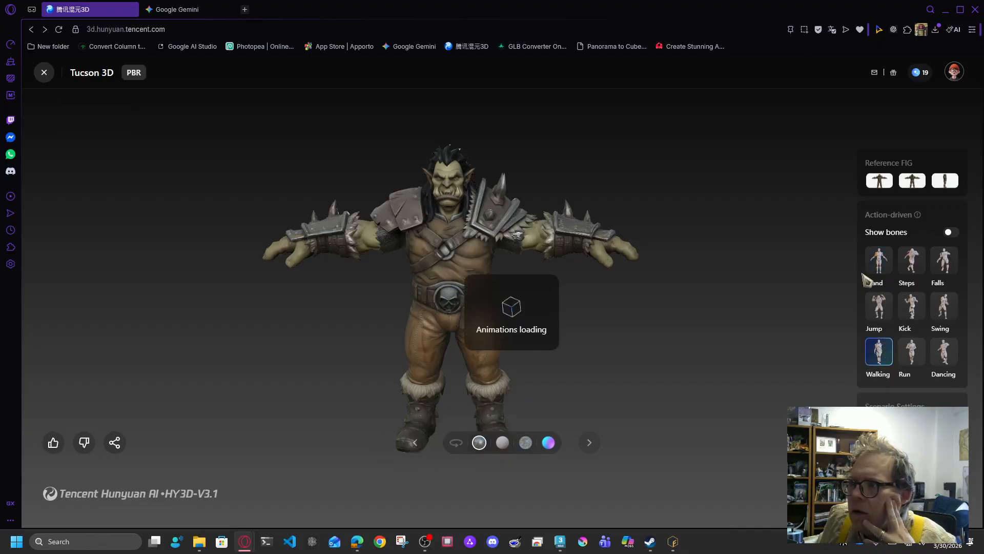
left_click(879, 261)
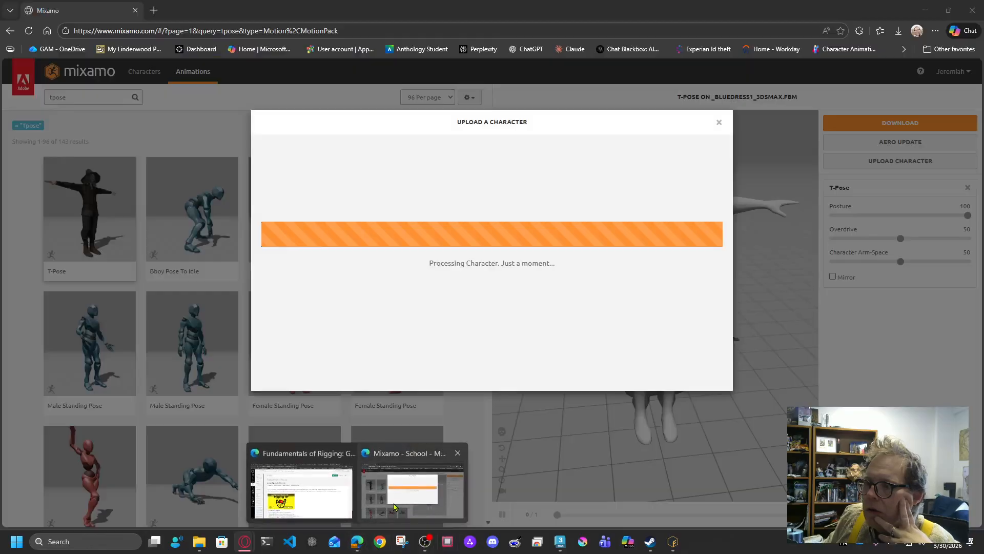
left_click(411, 508)
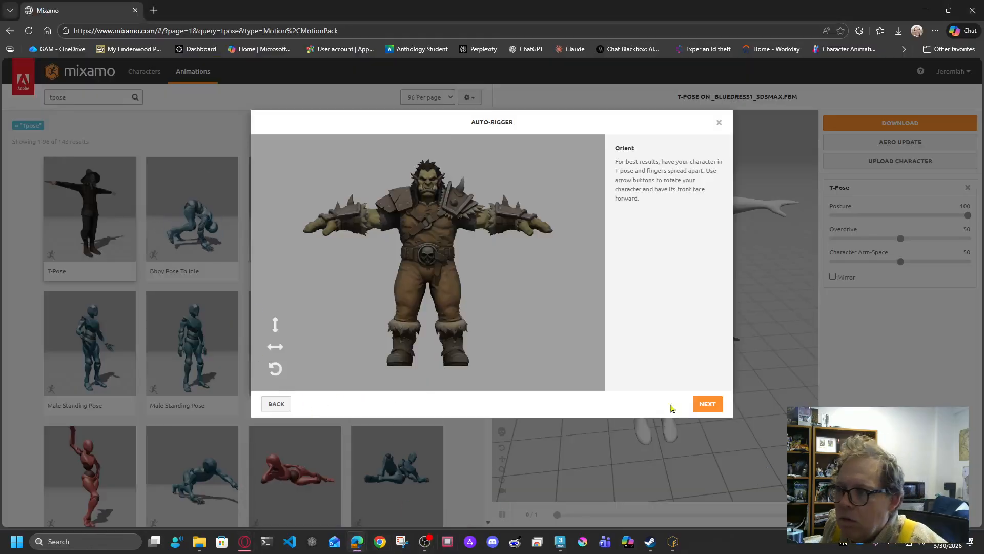
Step: Place the chin, wrist, elbow, knee and groin markers on the orc
left_click(707, 404)
left_click_drag(308, 265, 429, 201)
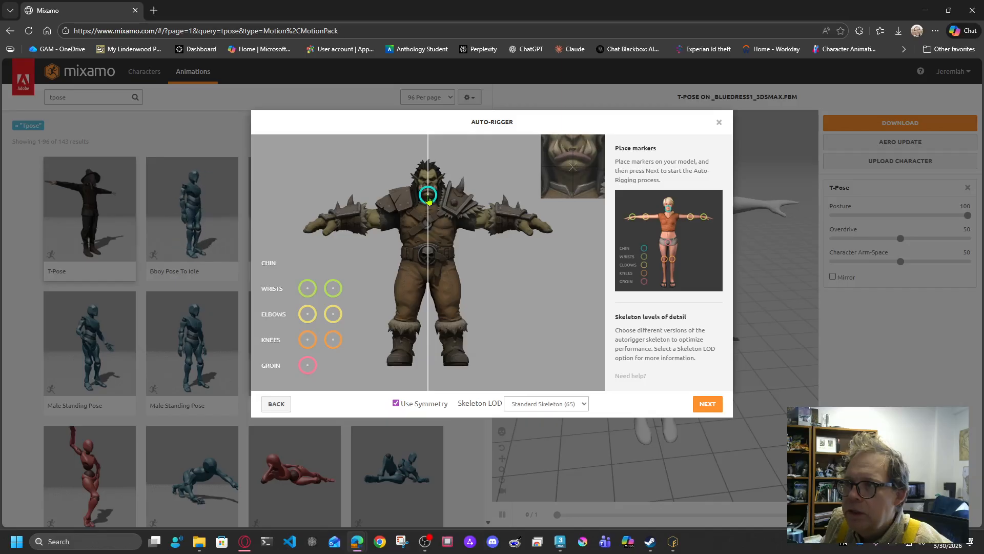
left_click_drag(307, 295, 342, 226)
left_click_drag(307, 314, 369, 223)
left_click_drag(308, 340, 405, 317)
left_click_drag(314, 375, 430, 285)
Step: Set Skeleton LOD to 2 Chain Fingers and start auto-rigging
left_click(582, 405)
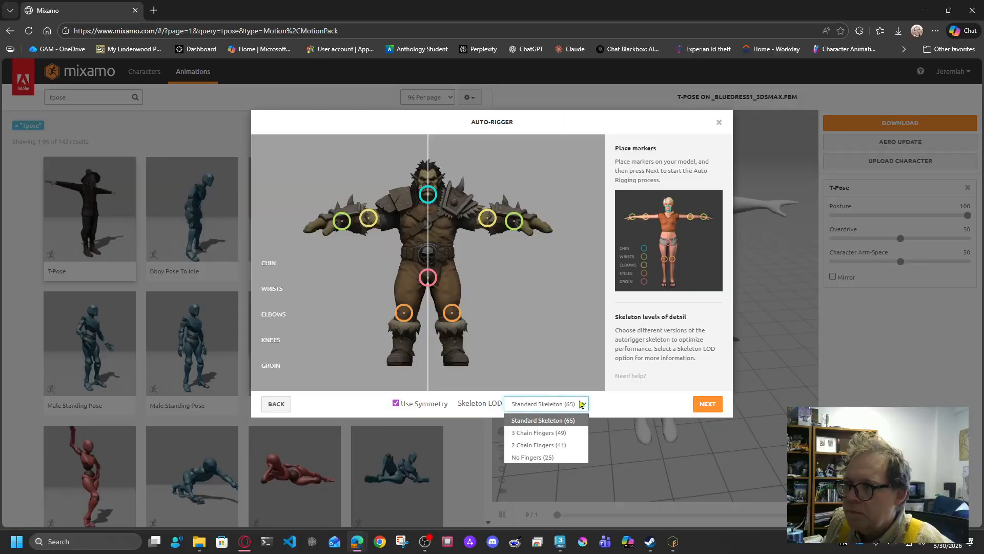
left_click(554, 447)
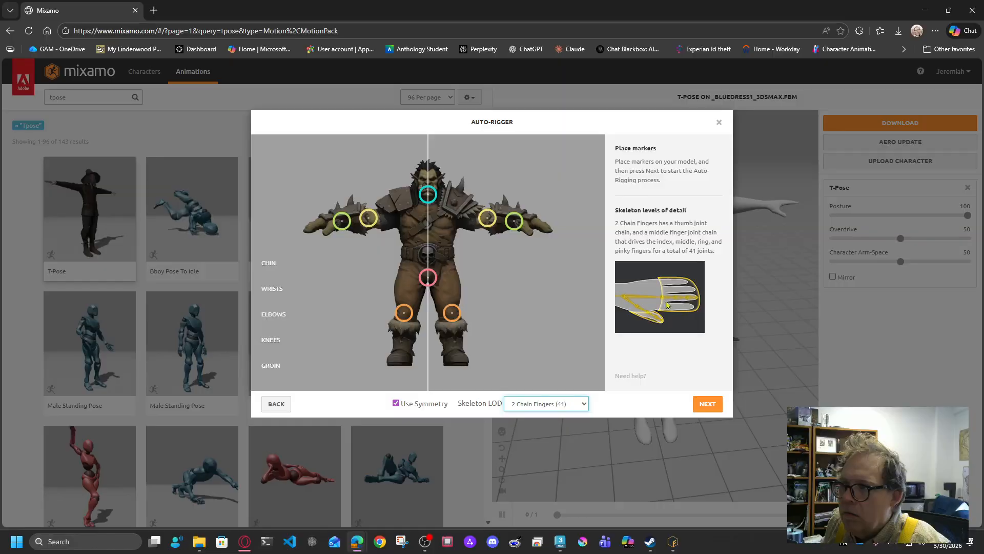
left_click(708, 405)
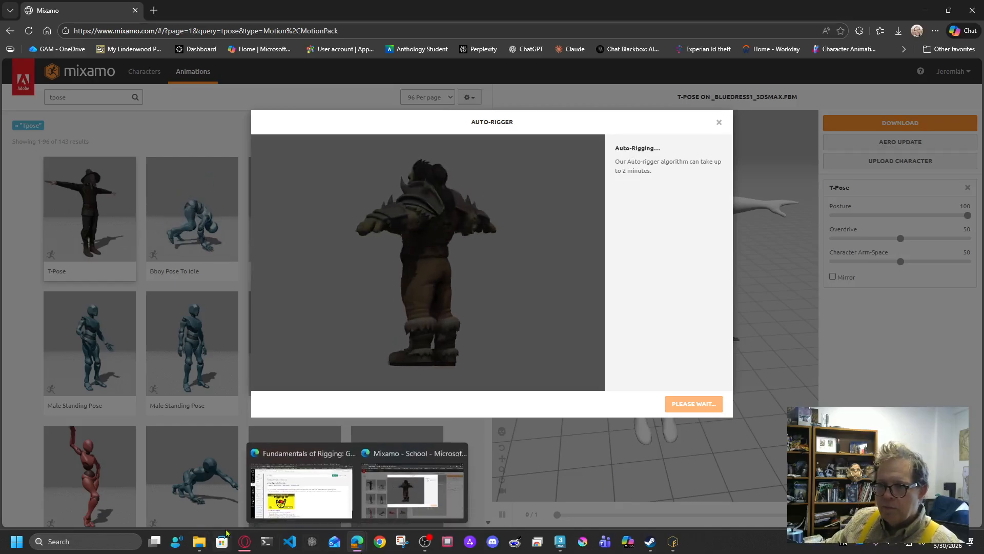
Step: In Hunyuan 3D, orbit the orc and switch between its T-pose and Walking animation
left_click(290, 500)
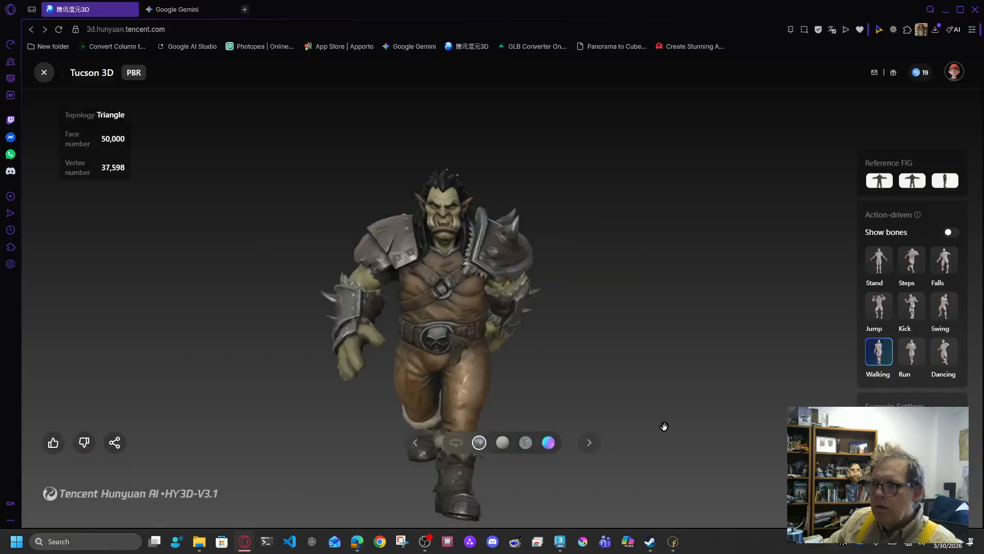
scroll(431, 356, "down", 4)
left_click_drag(387, 334, 492, 343)
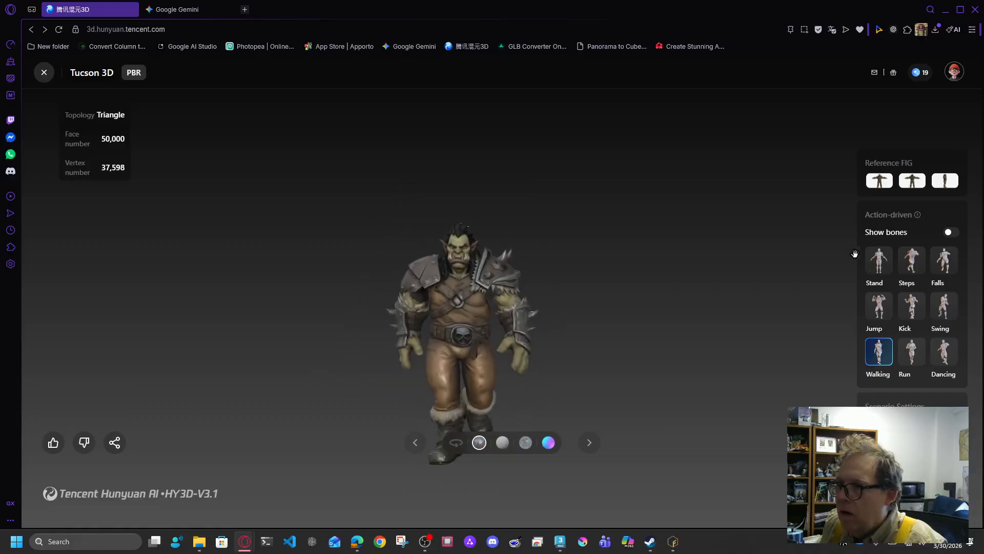
left_click(883, 273)
scroll(663, 301, "up", 2)
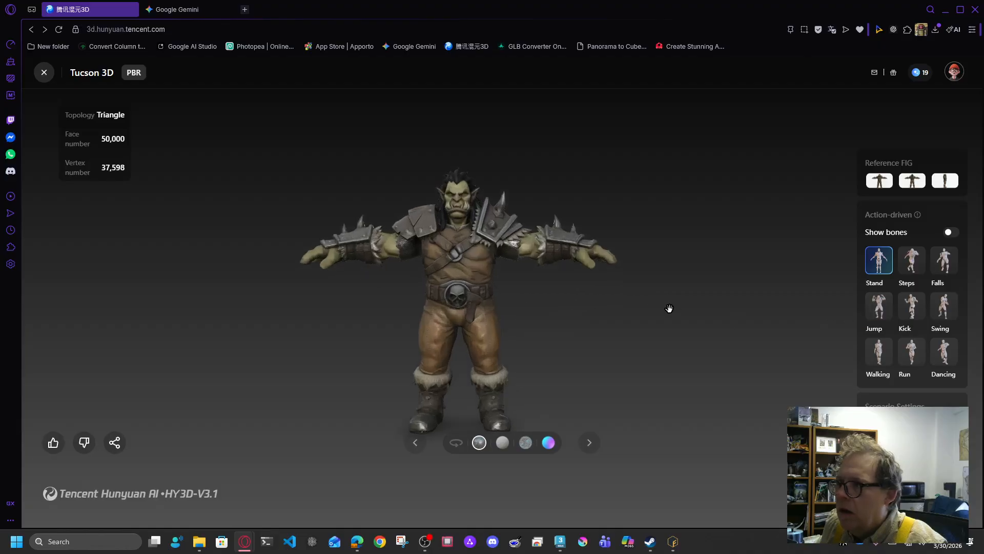
left_click(881, 354)
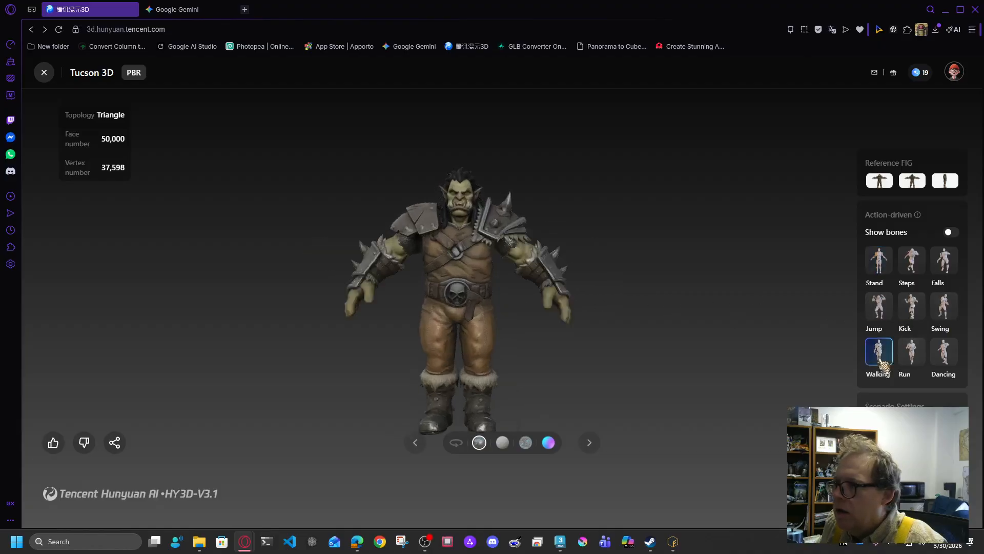
Step: Orbit the orc, leave it in the standing T-pose, and minimize the browser
left_click_drag(569, 303, 471, 291)
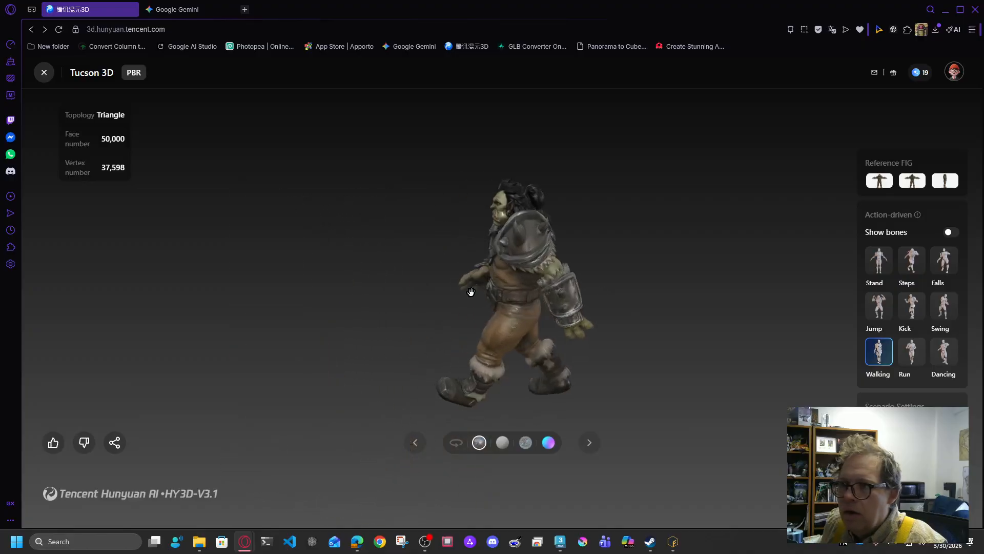
scroll(459, 309, "up", 5)
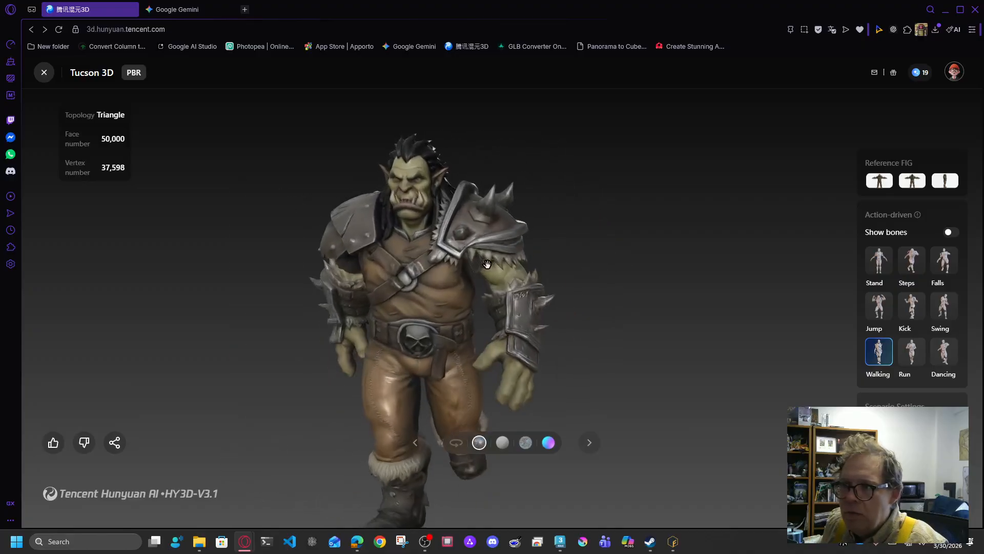
scroll(519, 305, "down", 3)
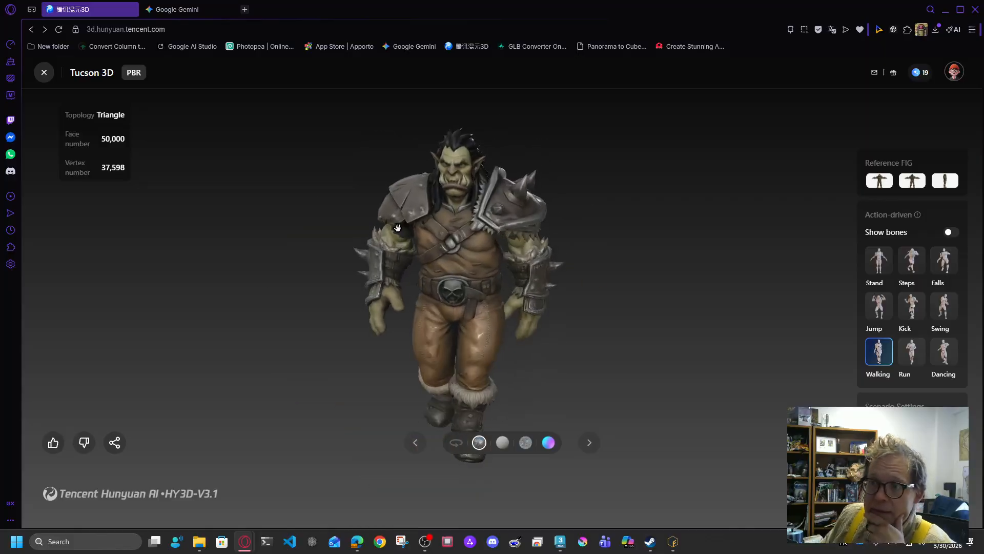
left_click_drag(501, 280, 444, 278)
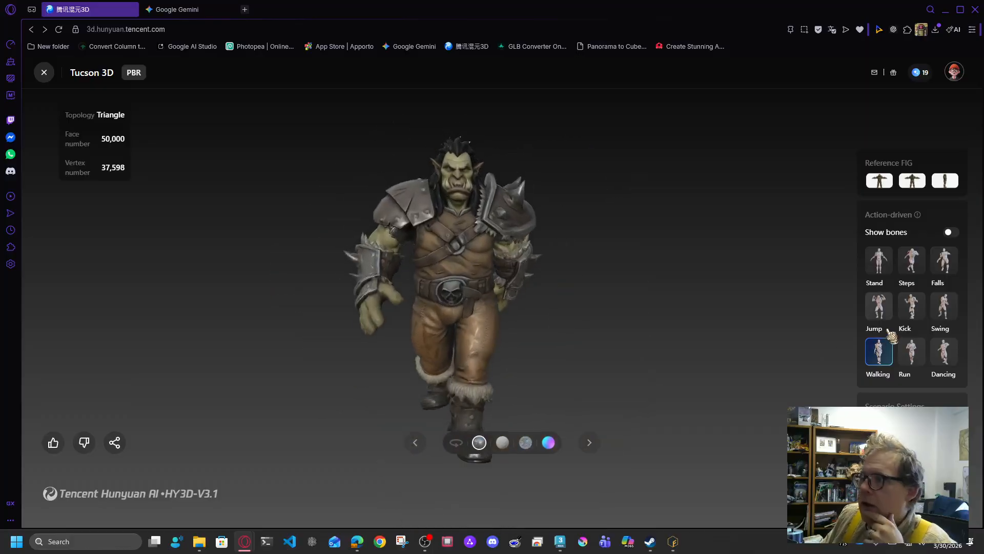
left_click(879, 260)
left_click_drag(483, 193, 490, 354)
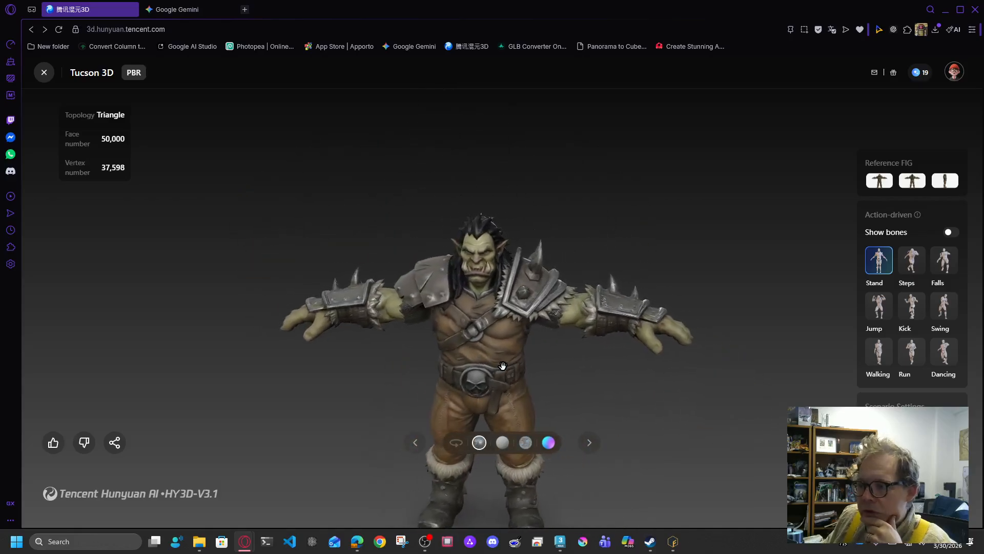
left_click(946, 9)
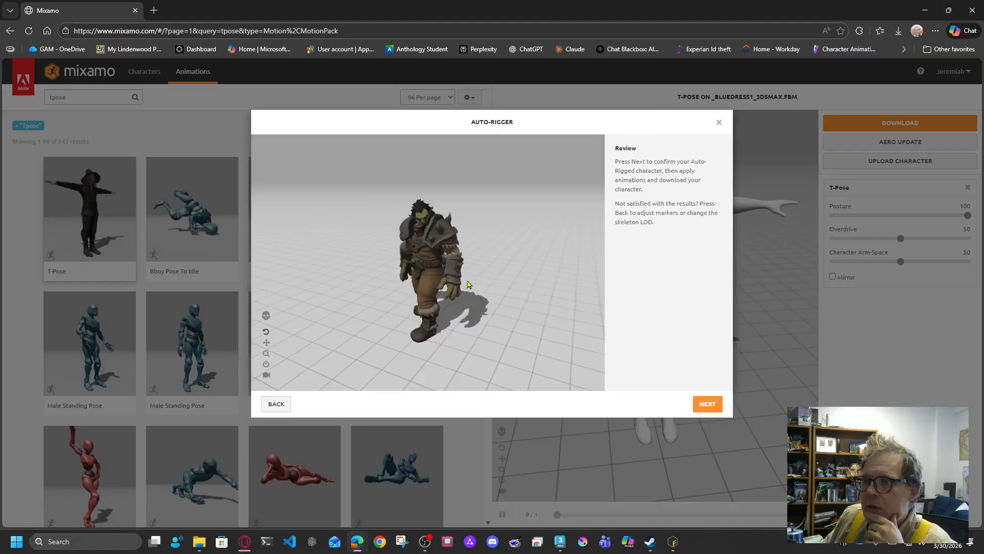
Step: Turn the rigged orc around for inspection, then nudge the chin marker slightly lower
scroll(442, 285, "up", 5)
left_click_drag(442, 285, 448, 198)
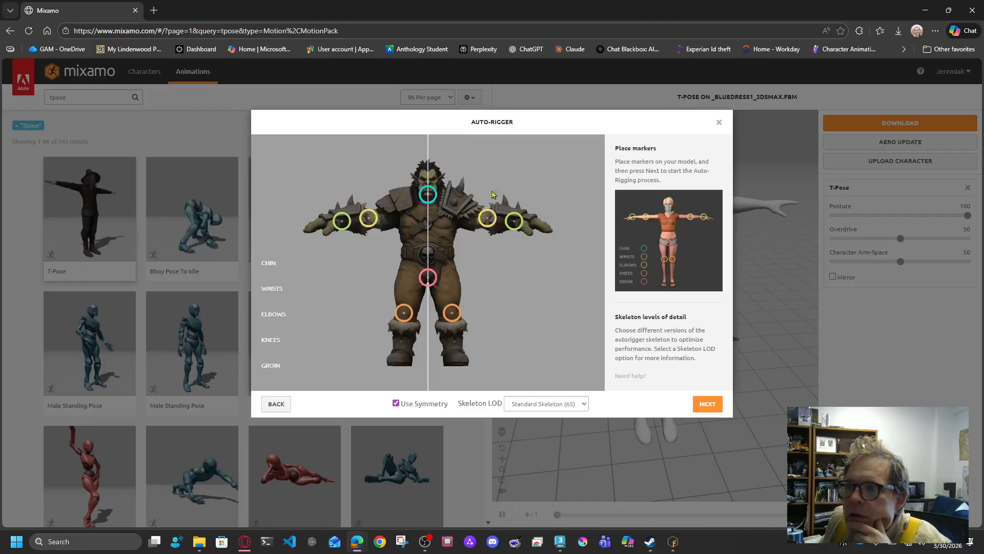
left_click_drag(428, 198, 430, 201)
Step: Rerun the Auto-Rigger with the adjusted markers, then bring the Hunyuan 3D window forward
left_click(710, 408)
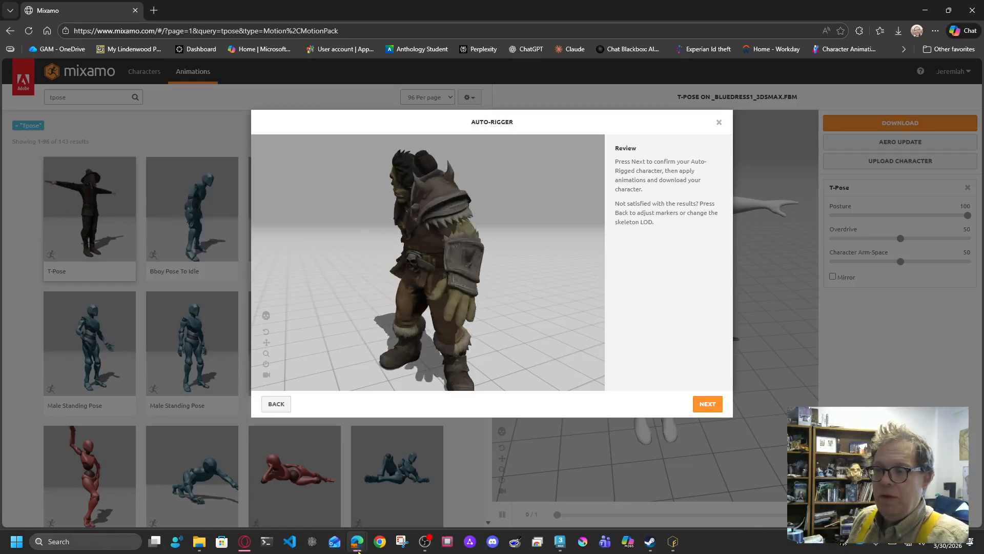
mouse_move(357, 548)
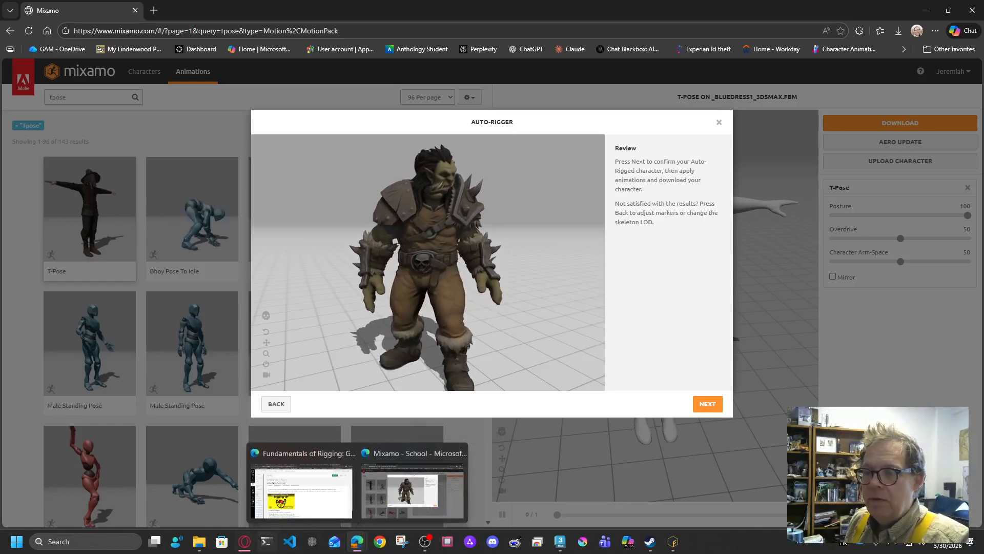
mouse_move(245, 544)
left_click(304, 496)
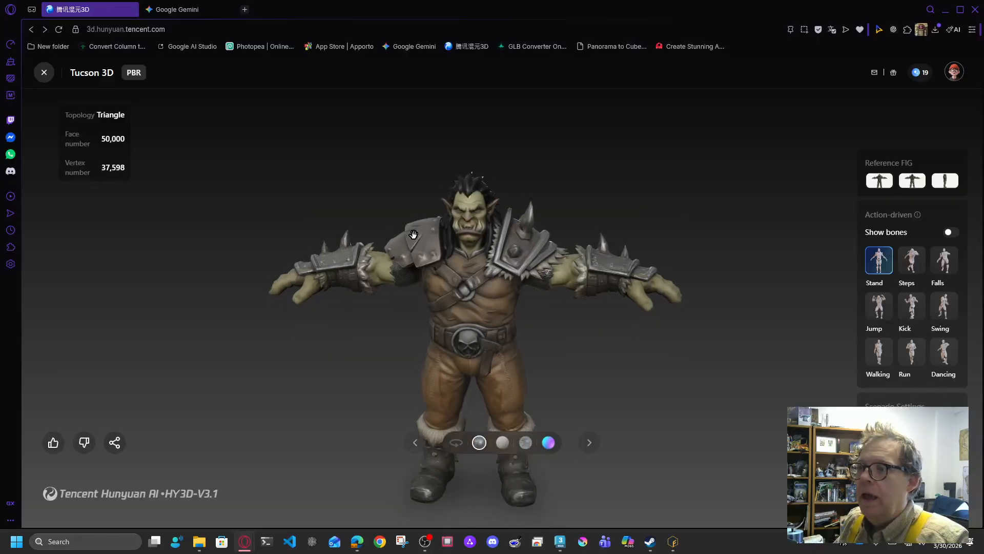
Step: Preview the orc with the Walking animation, then with the Steps animation
left_click(878, 352)
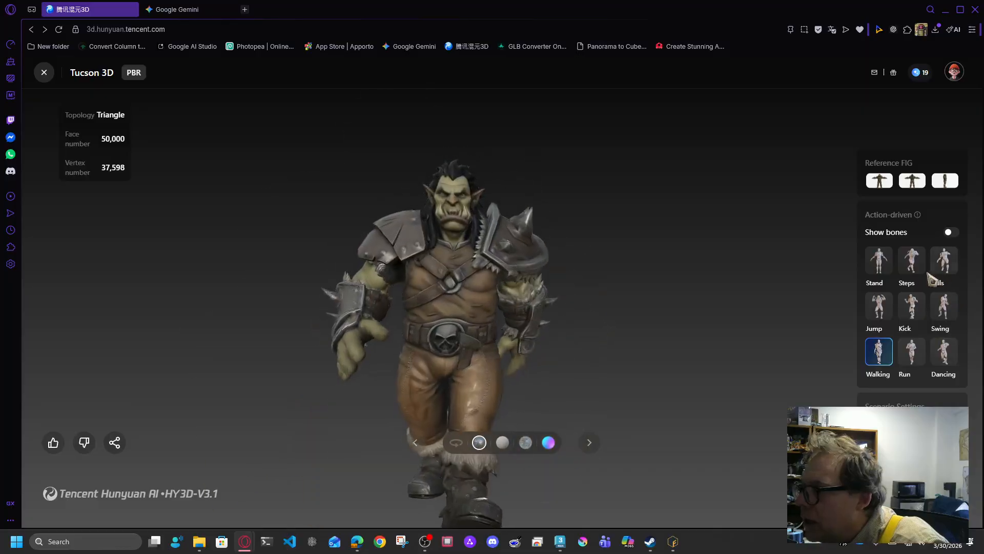
left_click(912, 261)
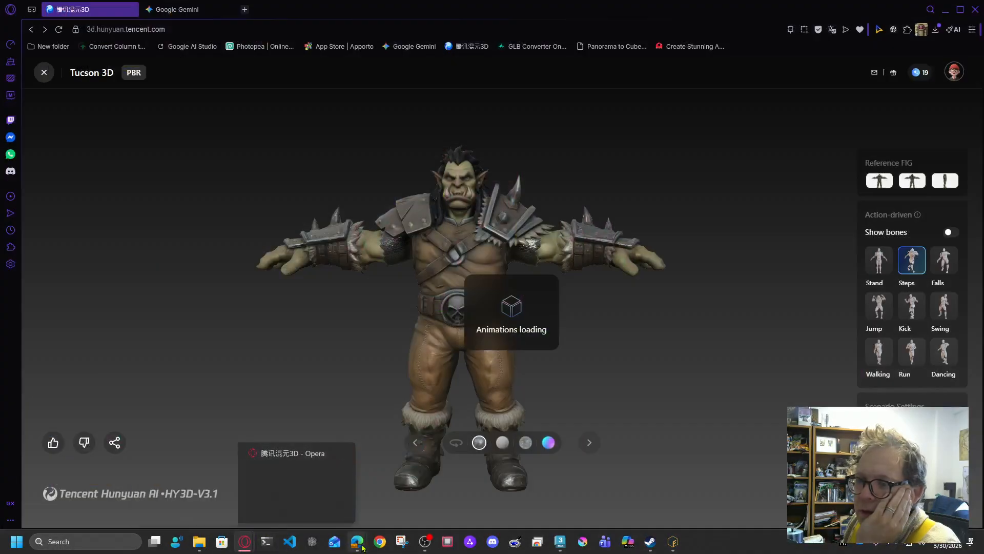
Step: In Mixamo, accept the auto-rigged orc, replacing the previous character
mouse_move(362, 546)
left_click(416, 490)
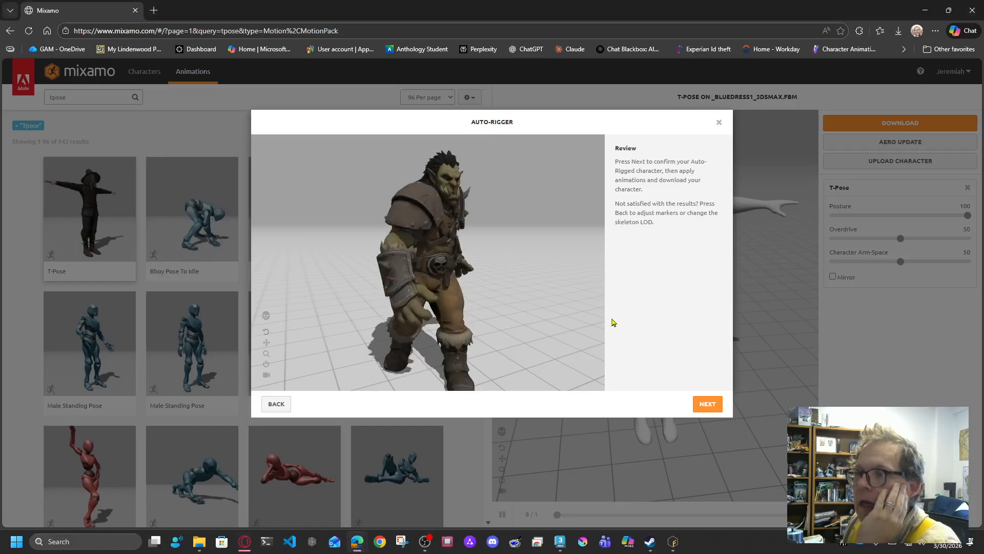
left_click(708, 404)
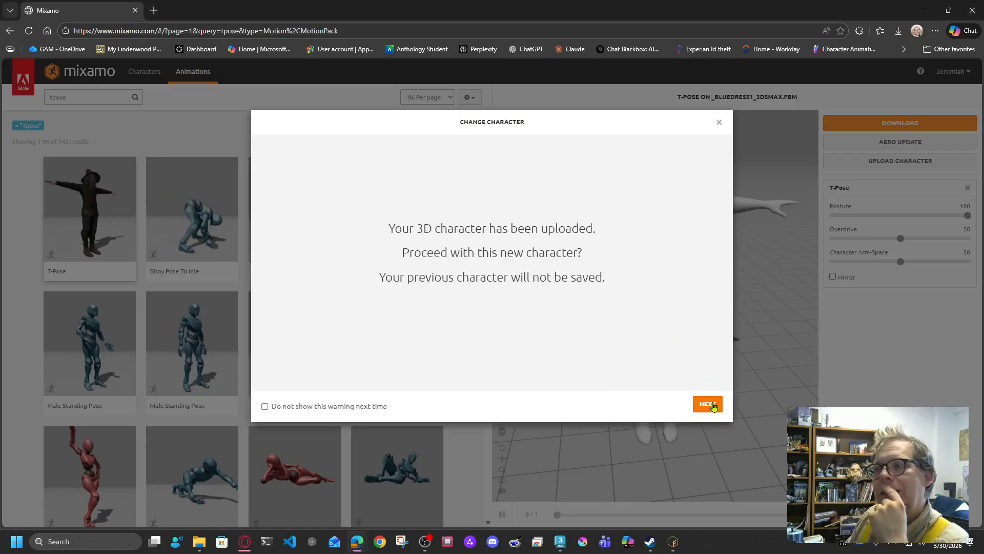
left_click(708, 404)
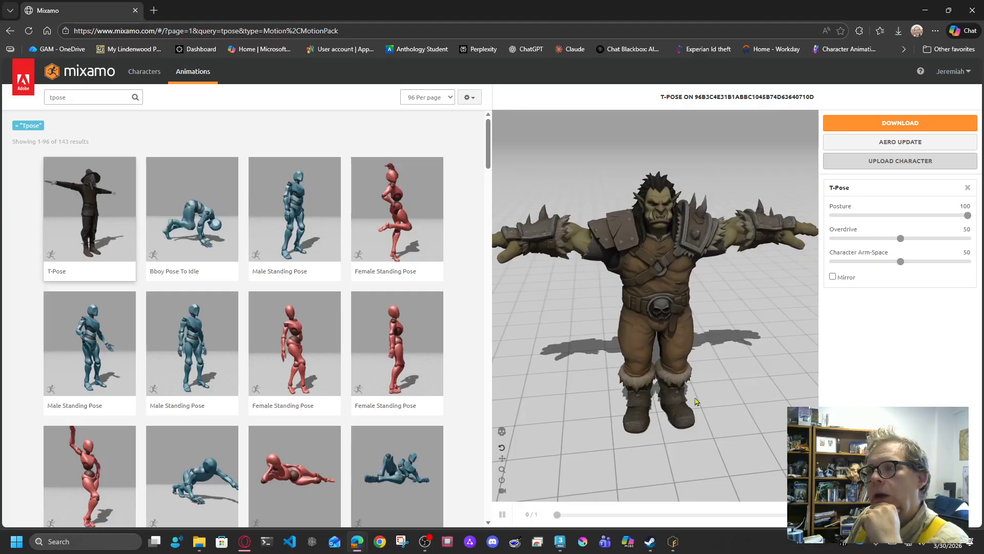
left_click_drag(640, 264, 663, 261)
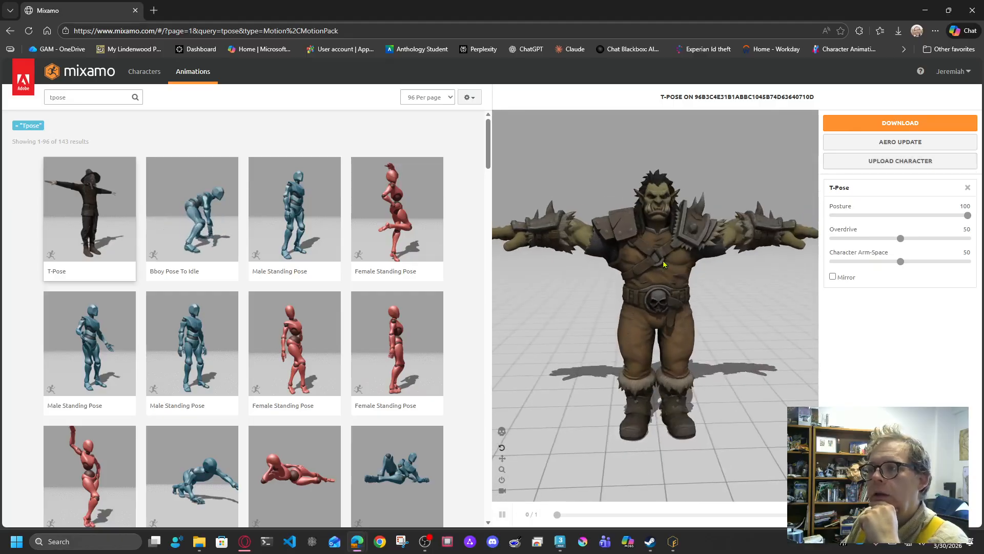
Step: Download the rigged orc as T-Pose (1).fbx and switch to 3ds Max
left_click(881, 124)
left_click(637, 242)
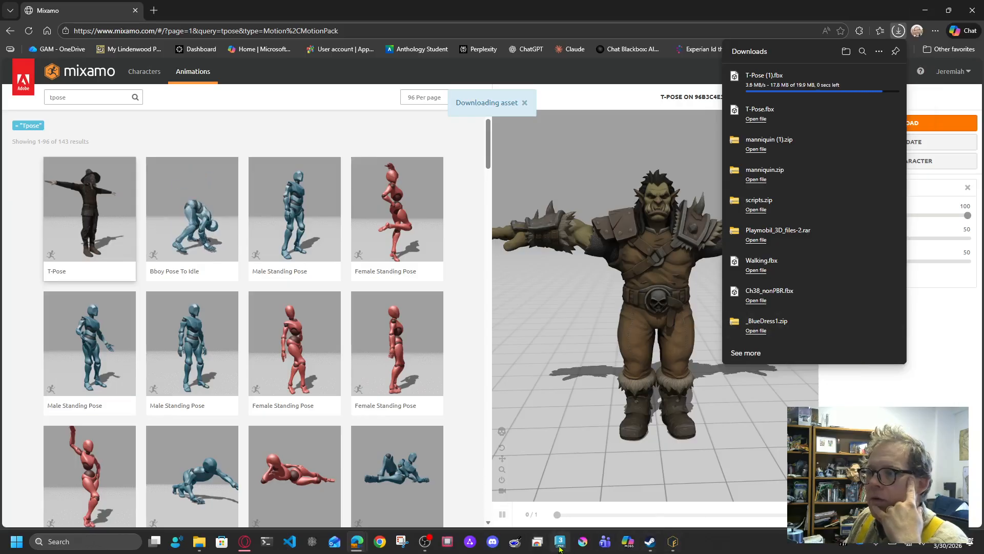
mouse_move(560, 544)
left_click(587, 503)
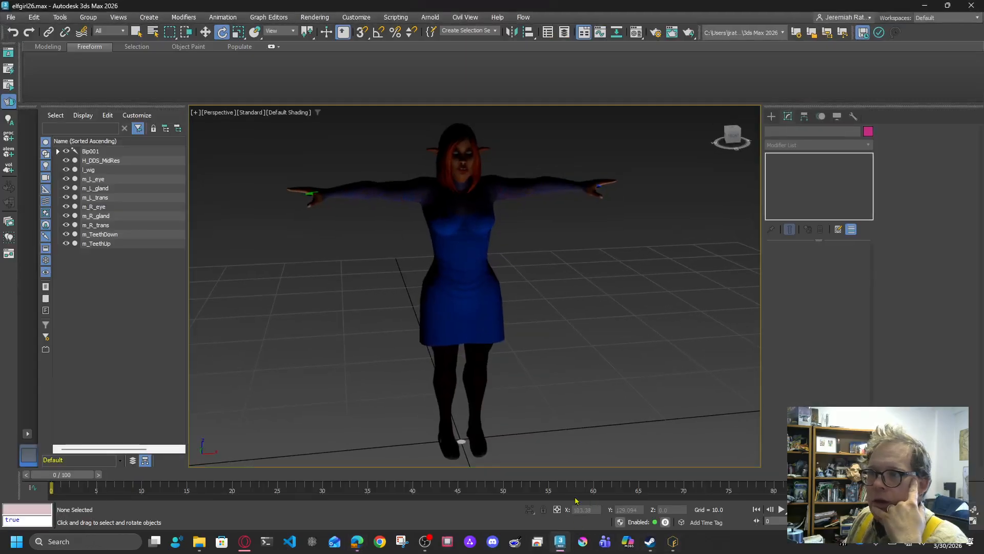
Step: Reset 3ds Max, discarding the elfgirl26 scene without saving
left_click(11, 17)
left_click(21, 45)
left_click(491, 286)
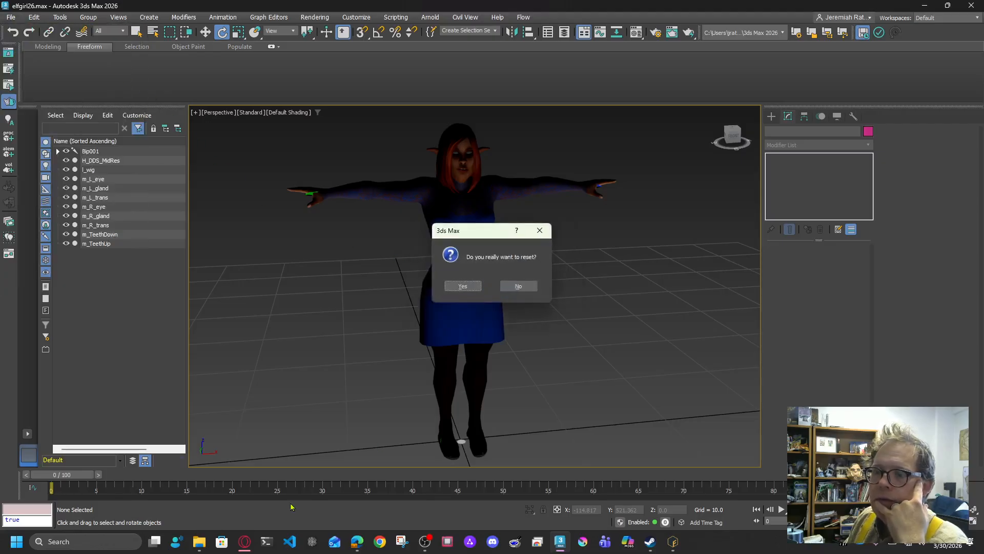
left_click(463, 286)
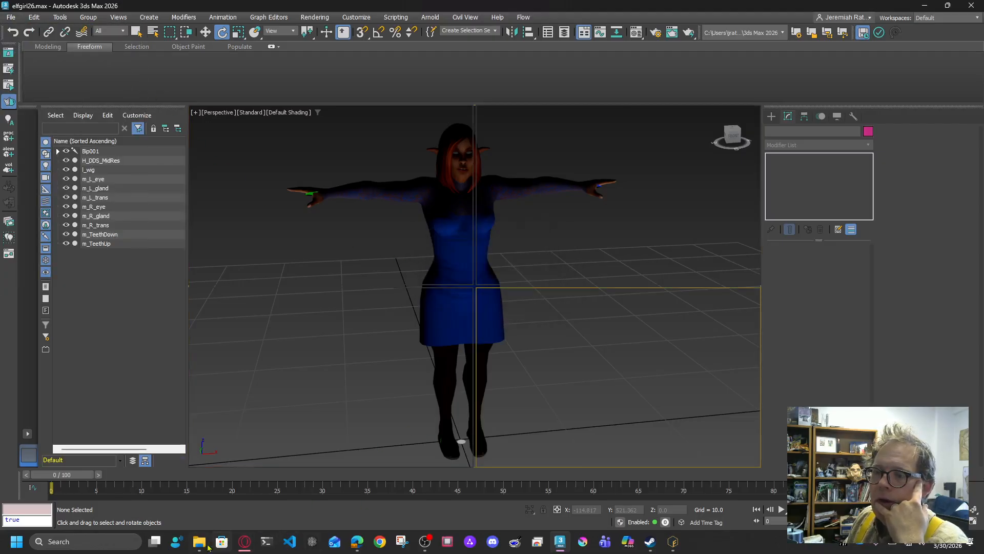
mouse_move(199, 541)
mouse_move(269, 508)
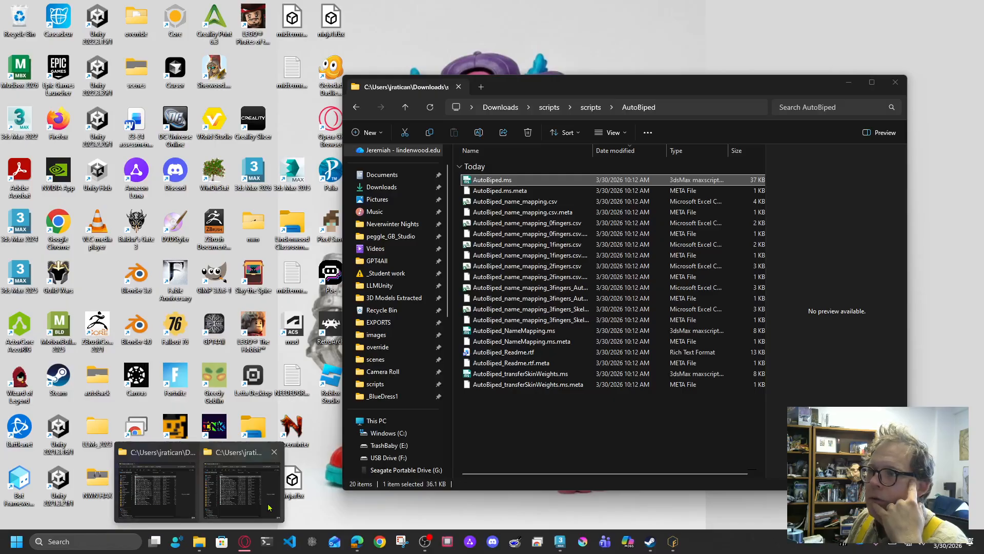
Step: In Downloads, rename T-Pose (1).fbx to T-Pose (ORC).fbx
left_click(189, 500)
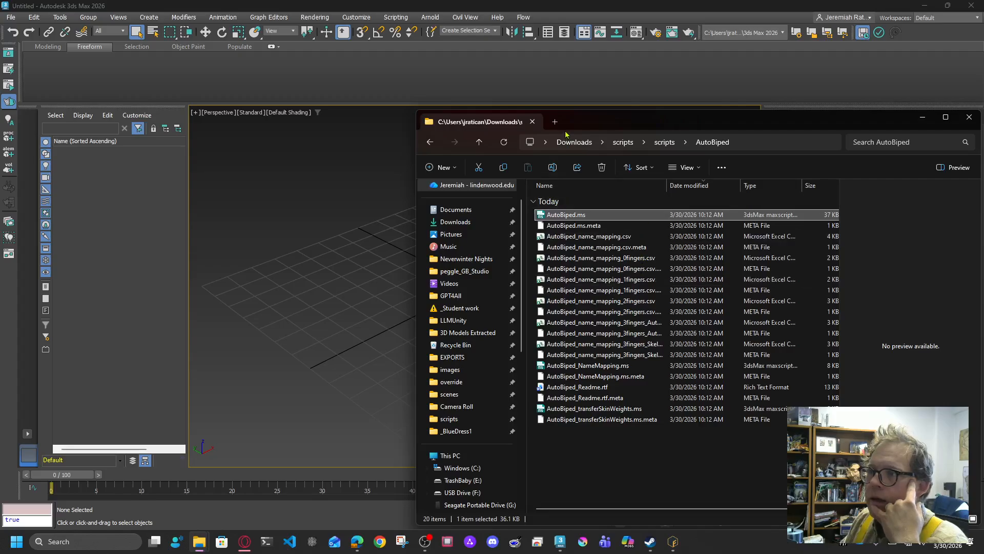
left_click(568, 136)
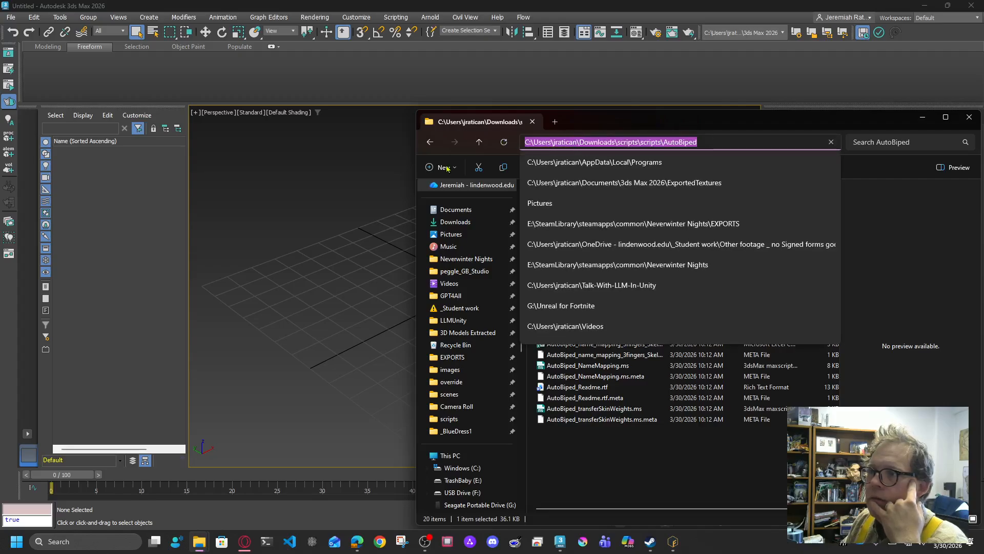
left_click(479, 142)
left_click(479, 141)
left_click(479, 141)
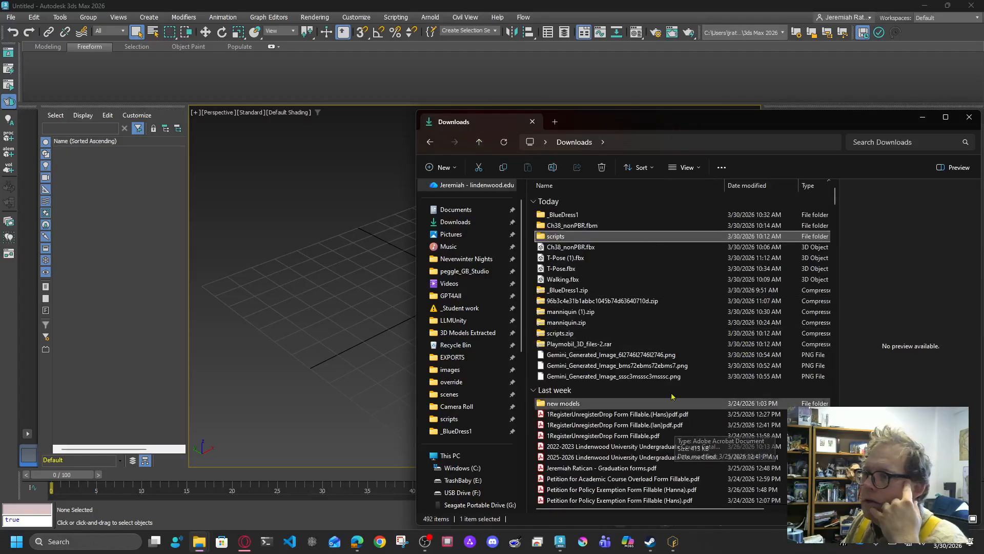
left_click(574, 260)
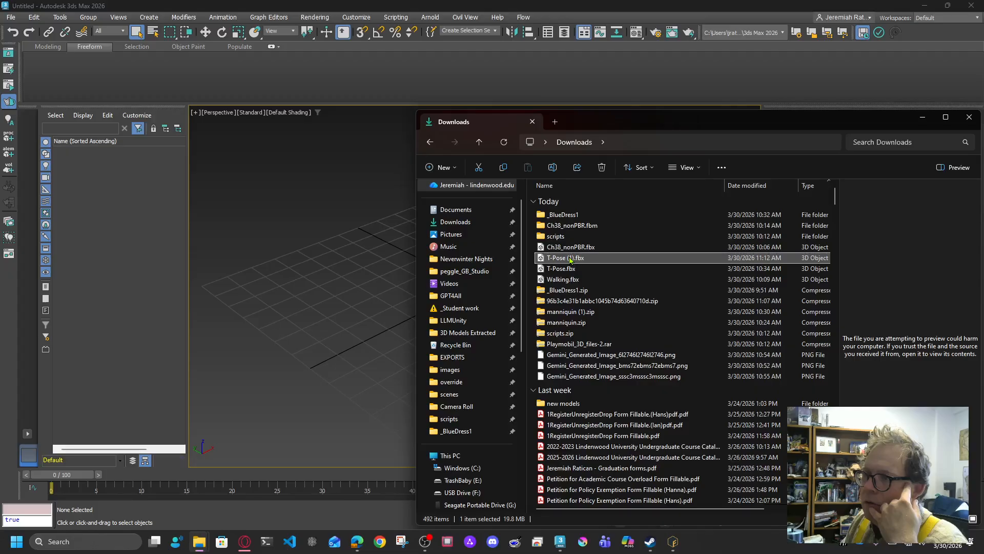
left_click(572, 260)
left_click(572, 258)
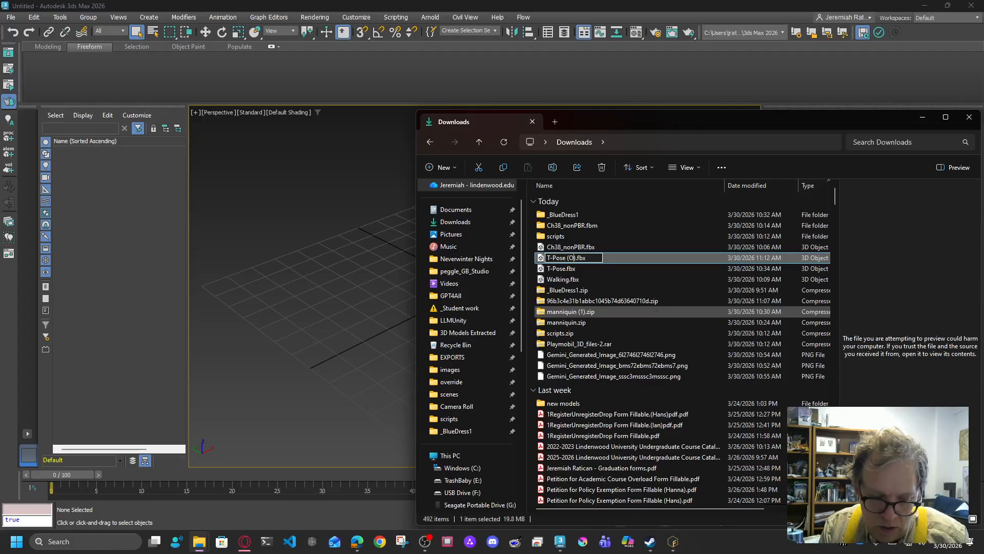
key("Return")
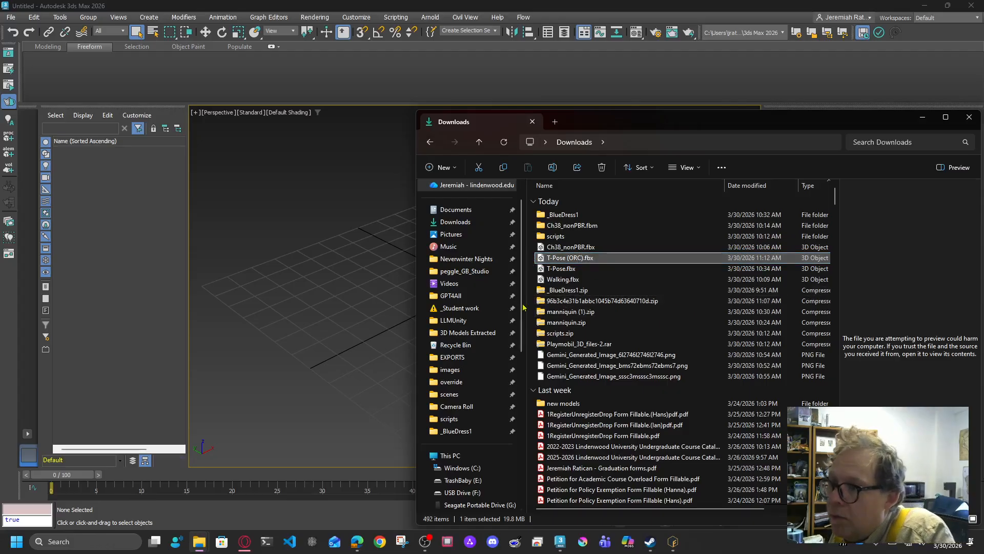
Step: Extract the orc zip into a folder, move T-Pose (ORC).fbx inside, and open it
left_click(581, 302)
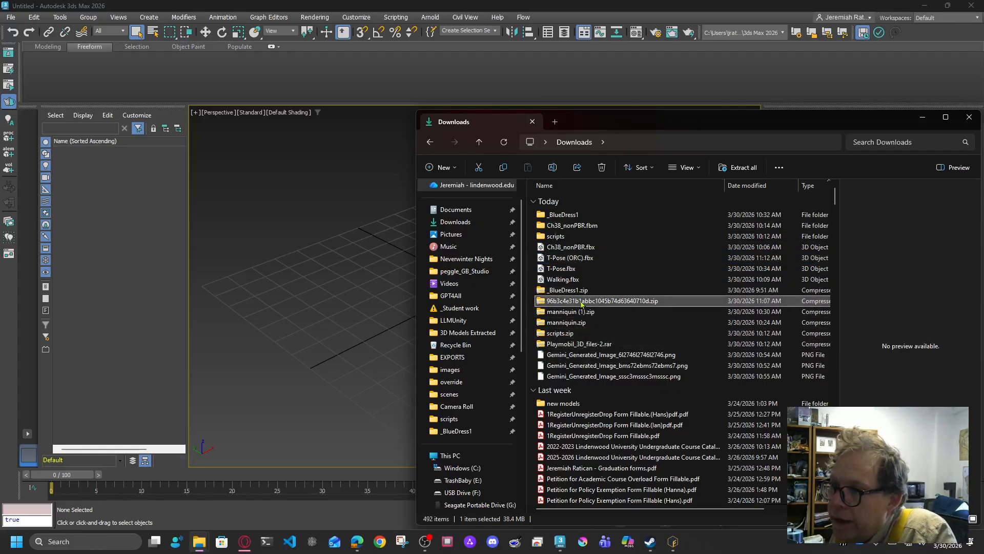
right_click(581, 302)
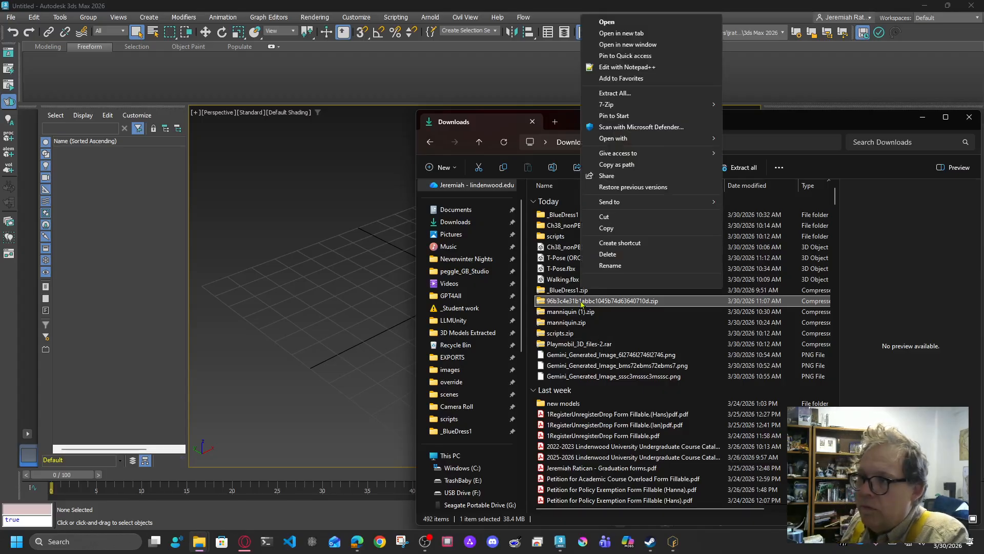
left_click(618, 93)
left_click(572, 368)
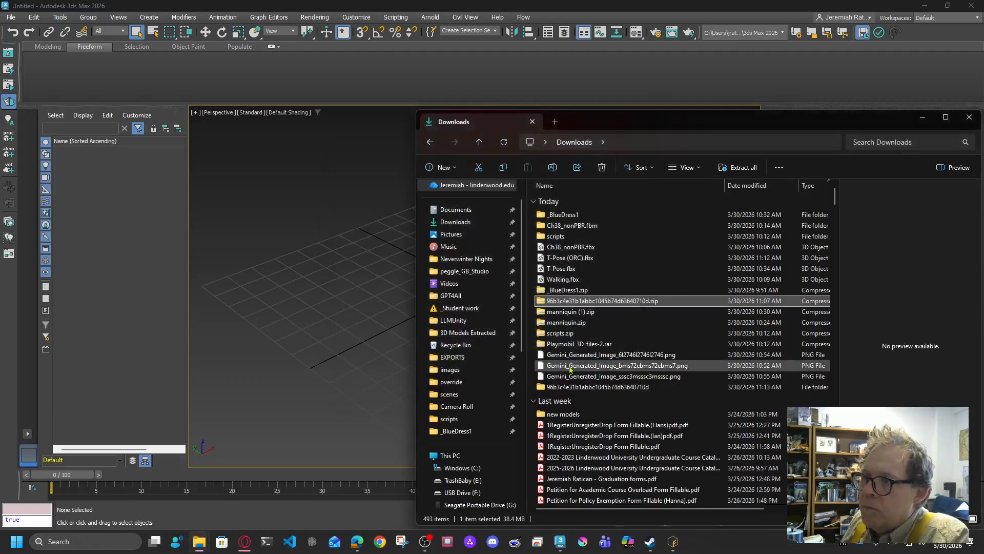
left_click_drag(579, 257, 598, 389)
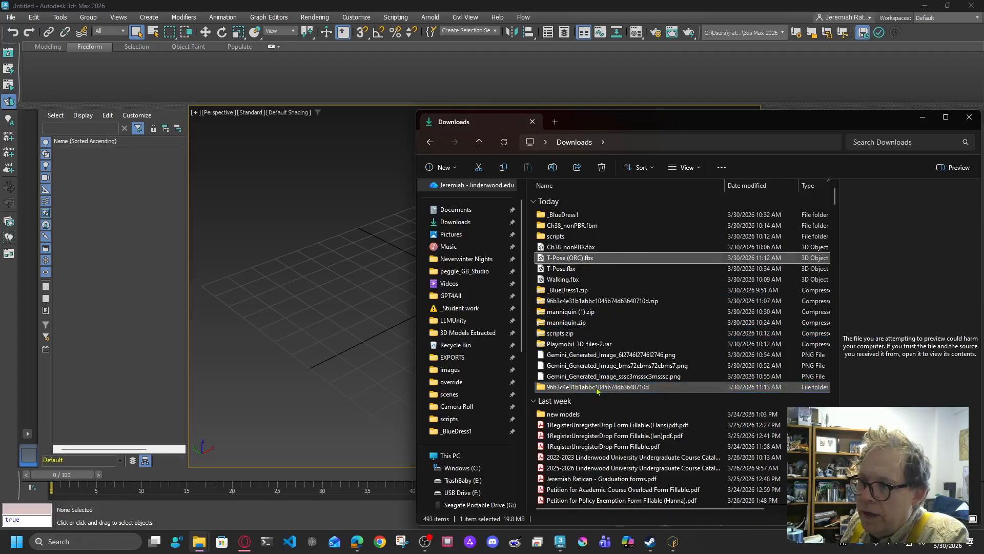
double_click(590, 377)
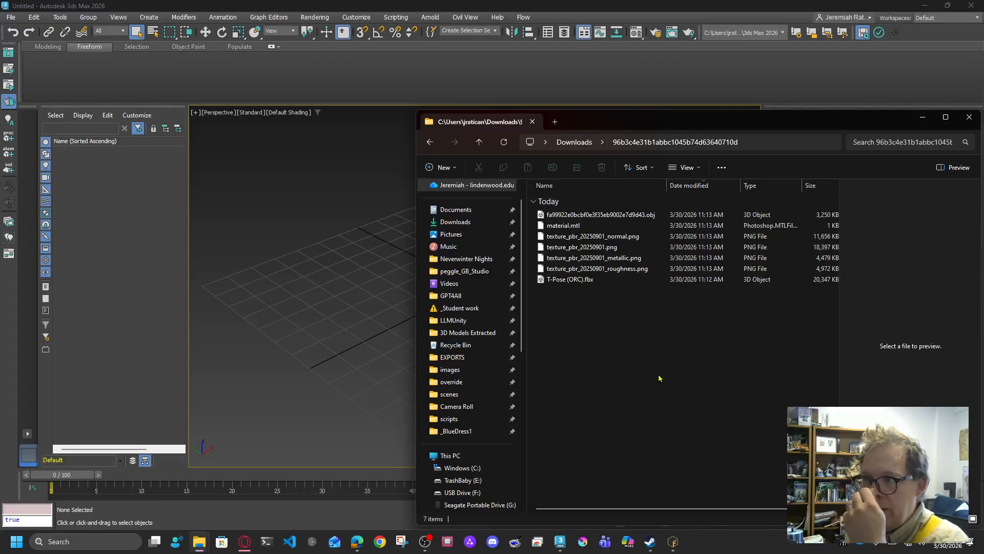
Step: Preview the normal, base colour, metallic and roughness texture maps
left_click(590, 236)
left_click(595, 247)
left_click(596, 258)
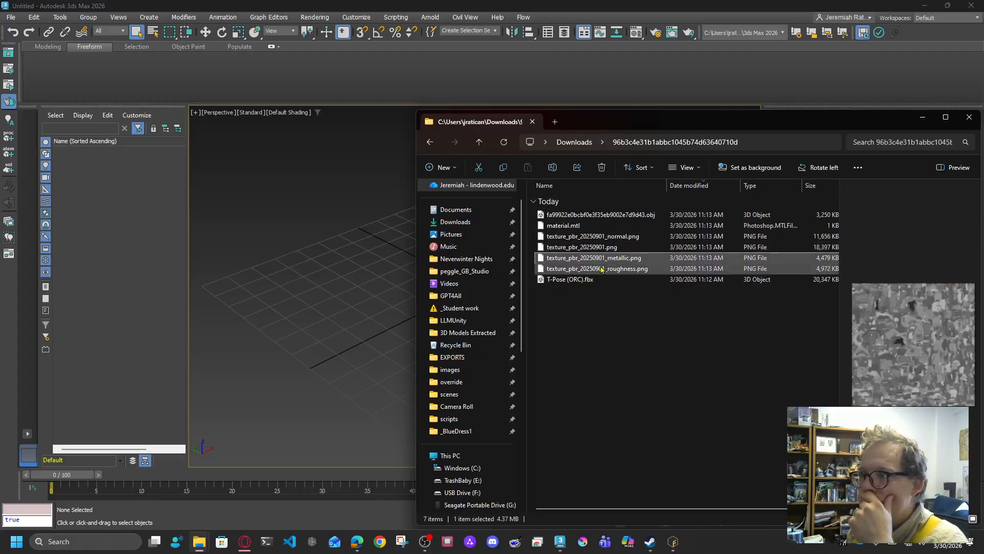
left_click(608, 269)
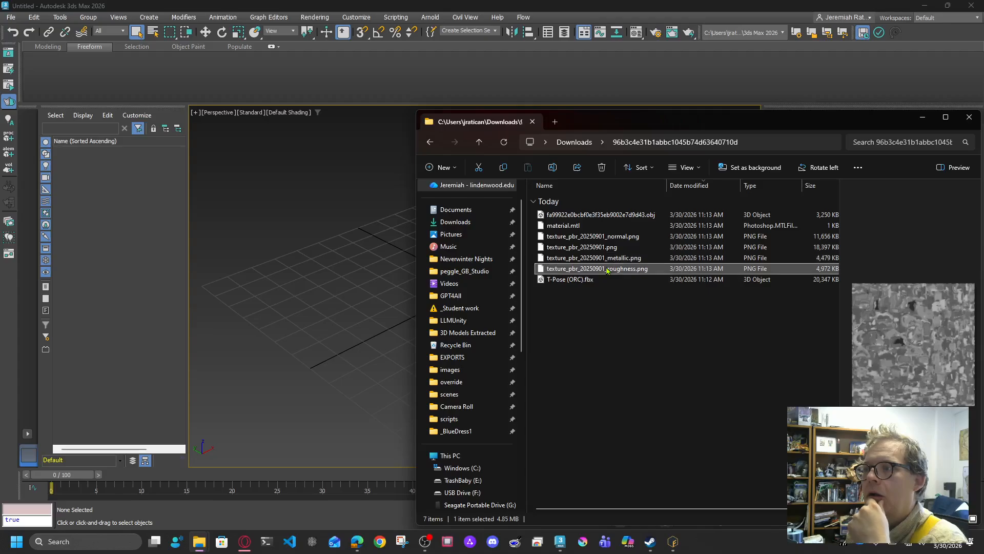
left_click(638, 342)
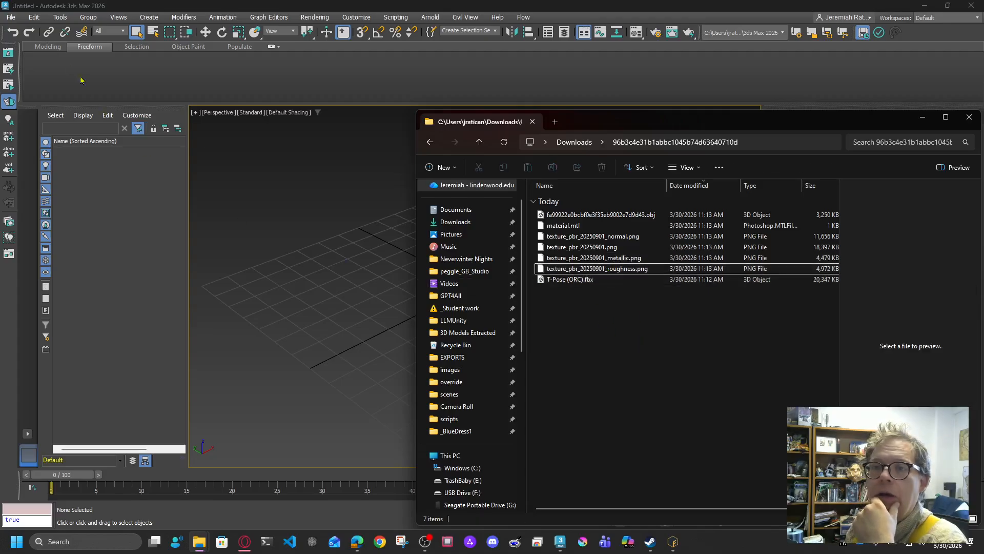
left_click(11, 17)
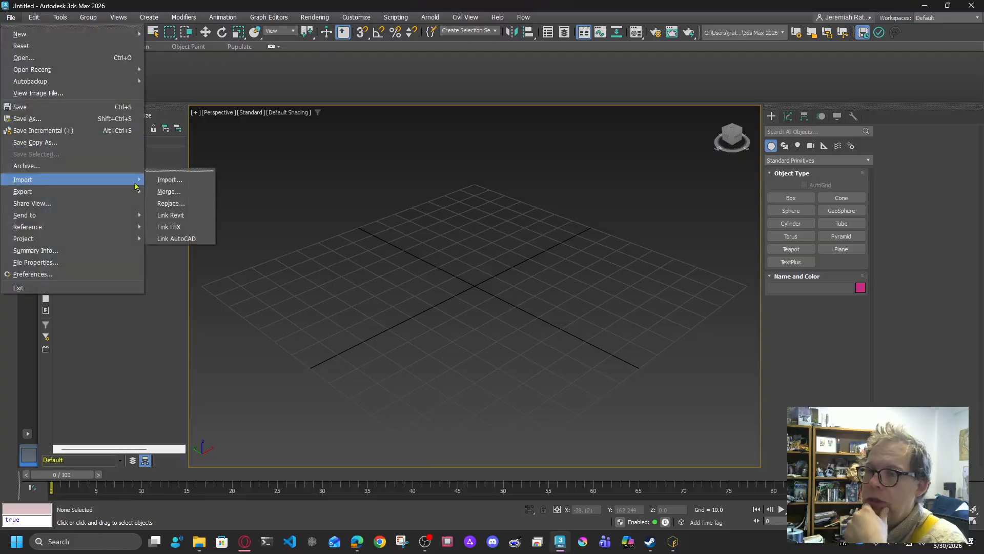
Step: Import T-Pose (ORC).fbx with default settings and frame it in Front view
left_click(191, 183)
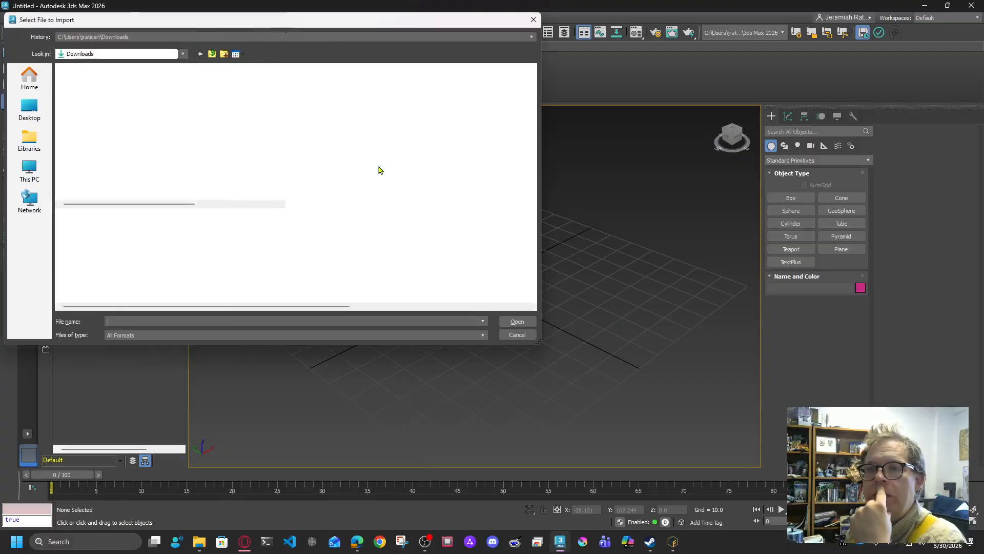
double_click(118, 121)
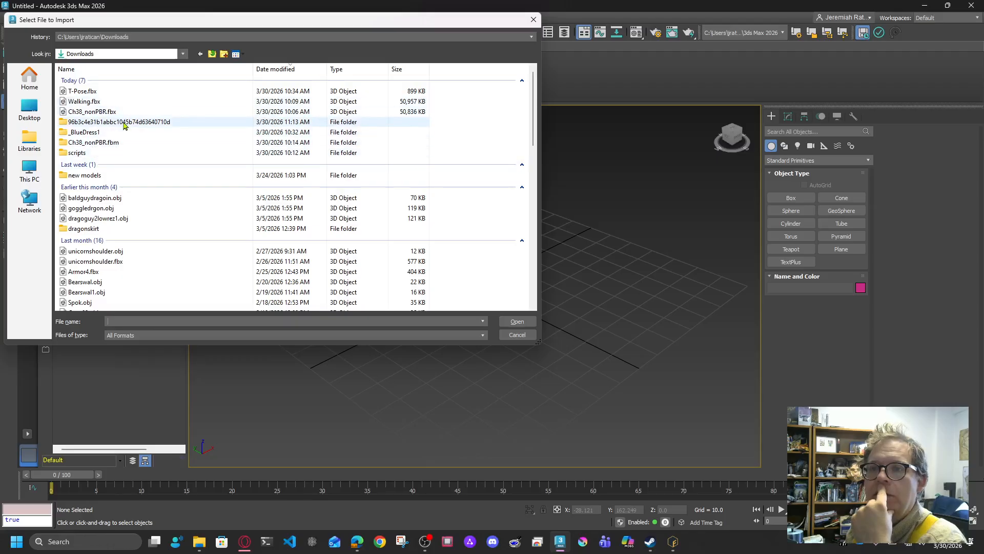
left_click(95, 102)
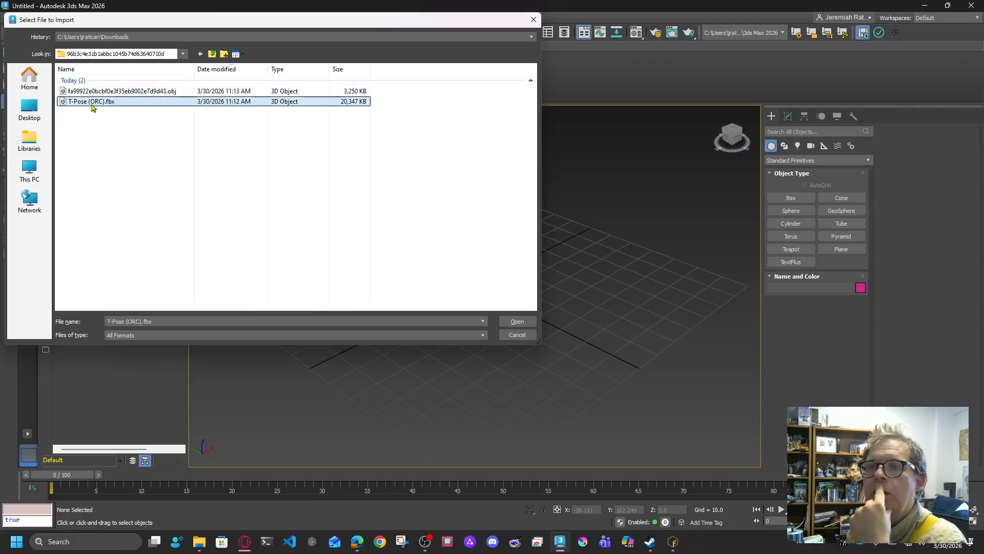
left_click(518, 321)
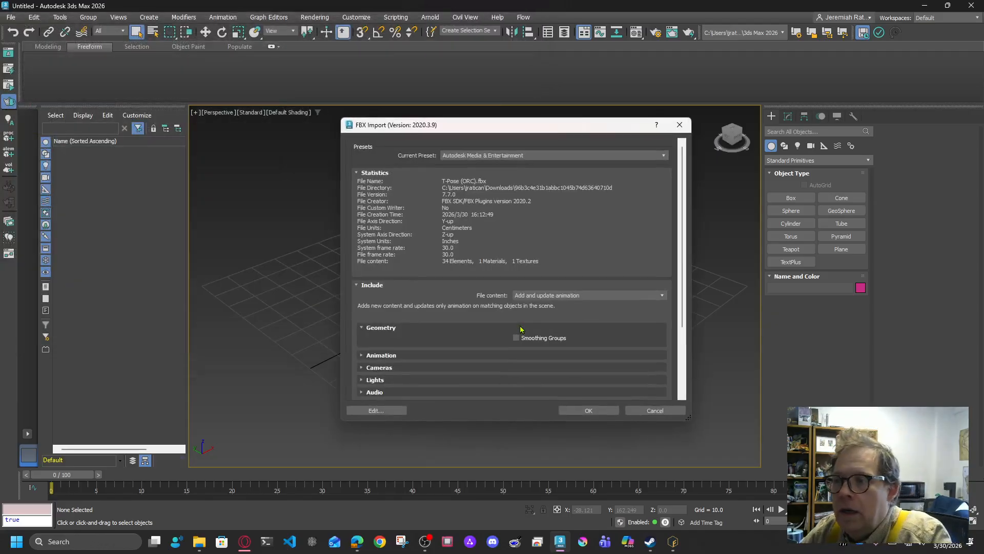
left_click(589, 410)
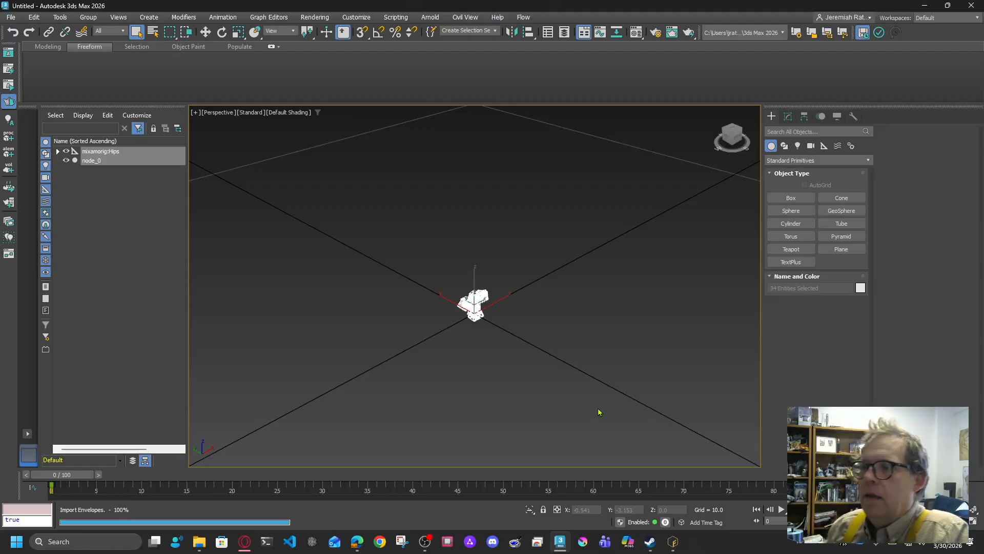
key("z")
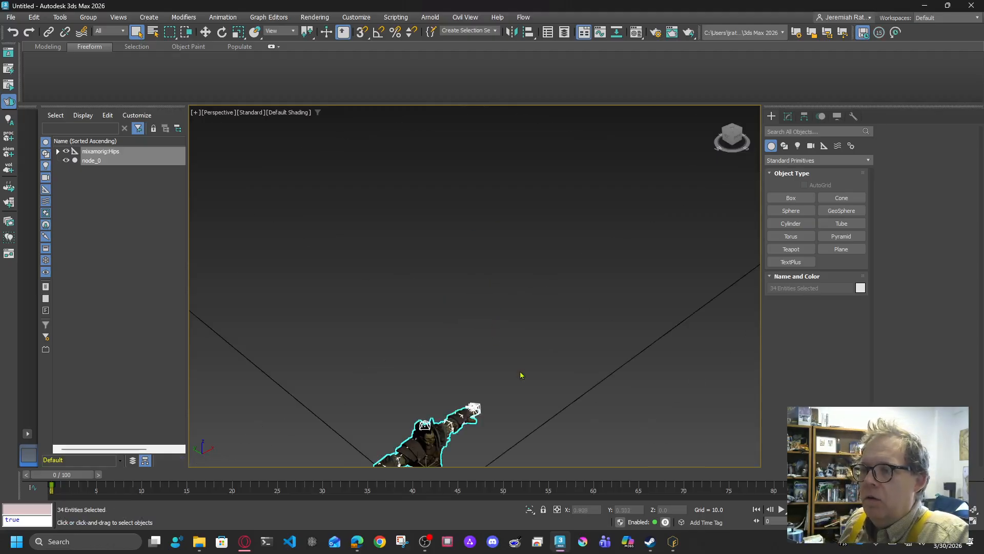
left_click(749, 146)
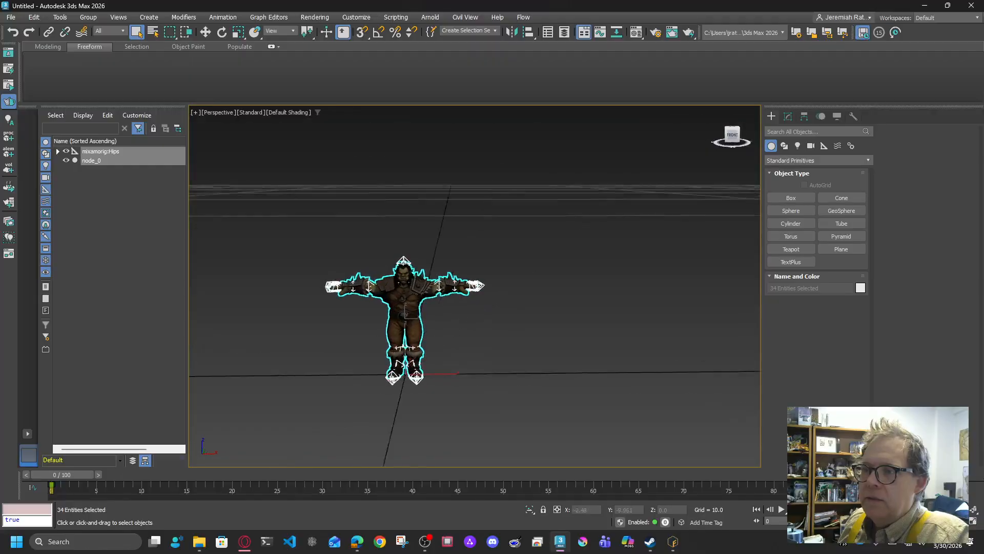
Step: Reset the scene again, discarding changes
left_click(16, 21)
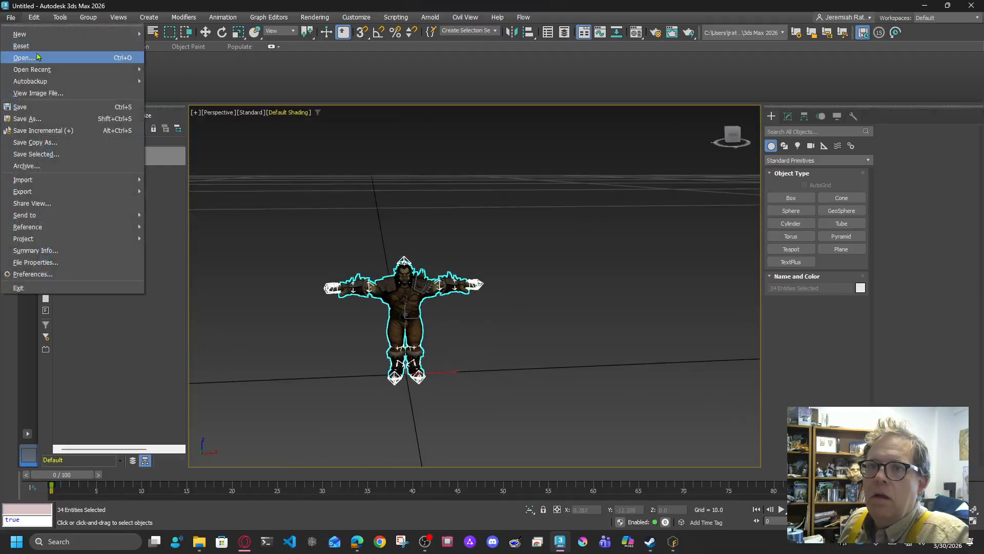
left_click(25, 57)
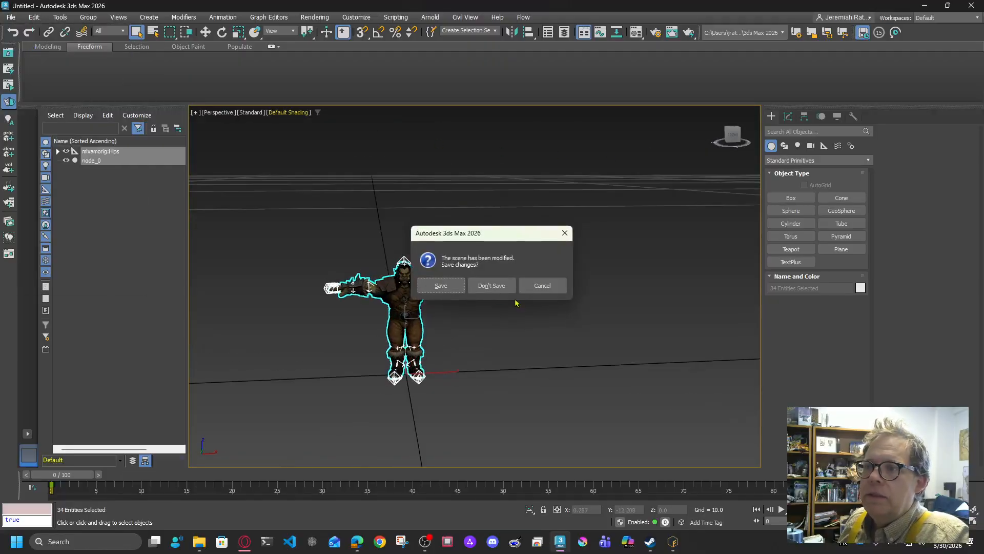
left_click(491, 286)
left_click(464, 286)
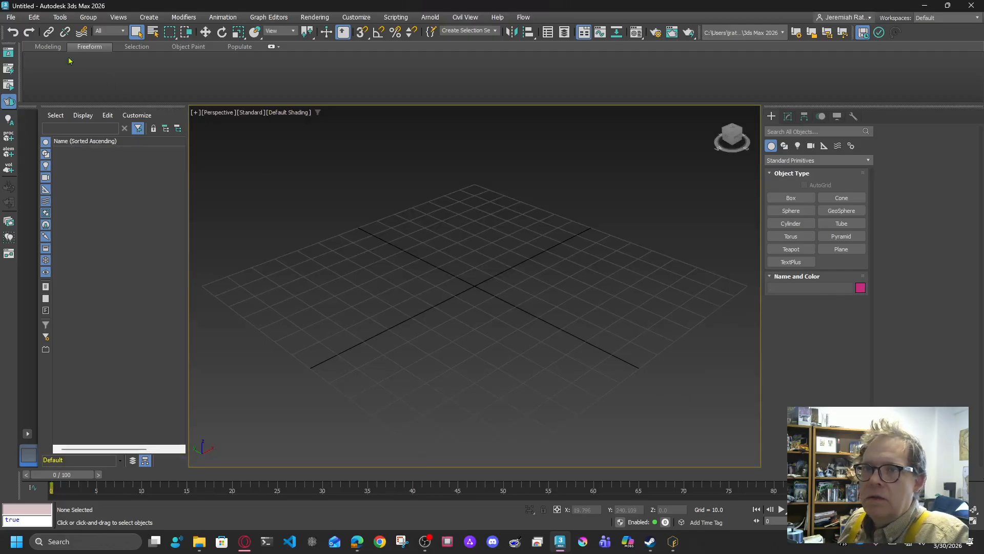
Step: Choose T-Pose (ORC).fbx for import again
left_click(5, 18)
mouse_move(67, 178)
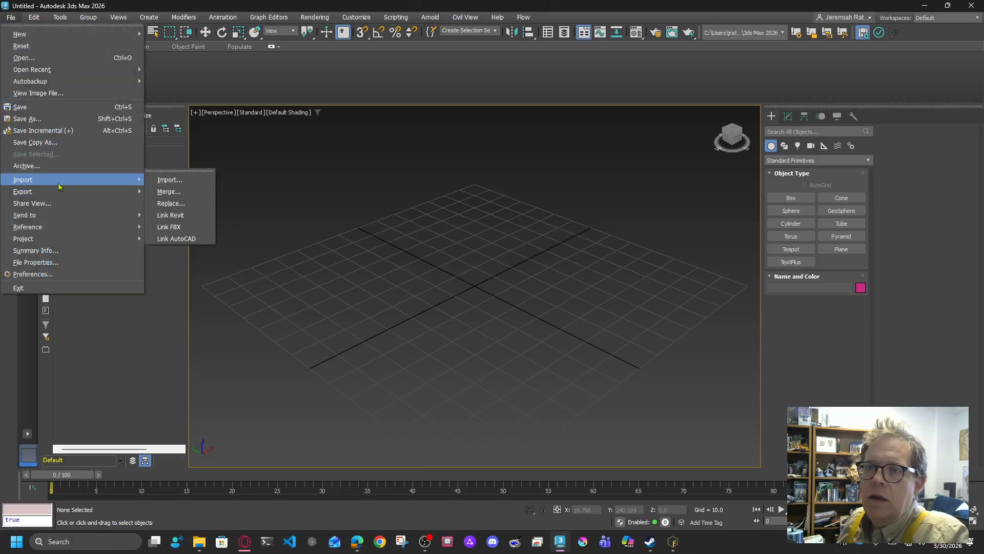
left_click(175, 184)
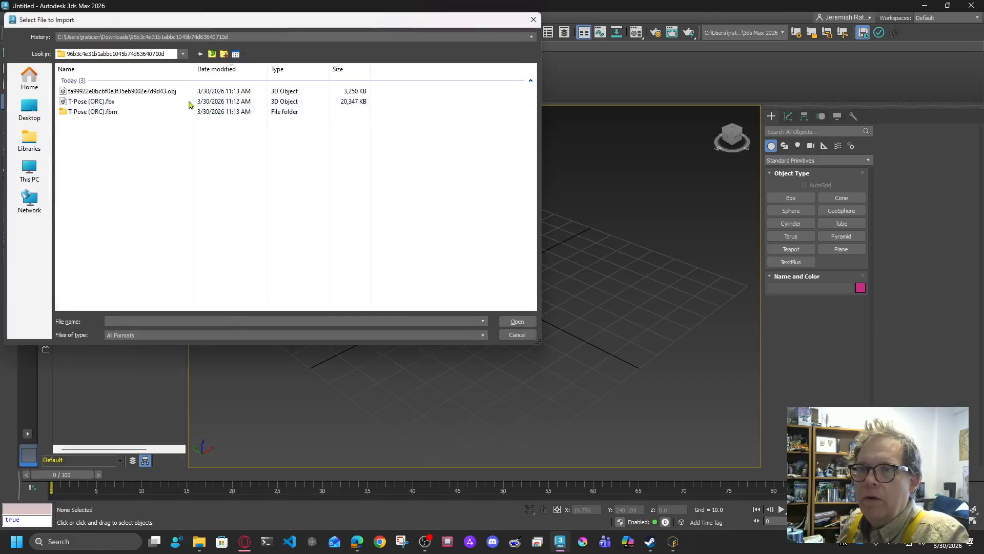
left_click(111, 103)
left_click(519, 321)
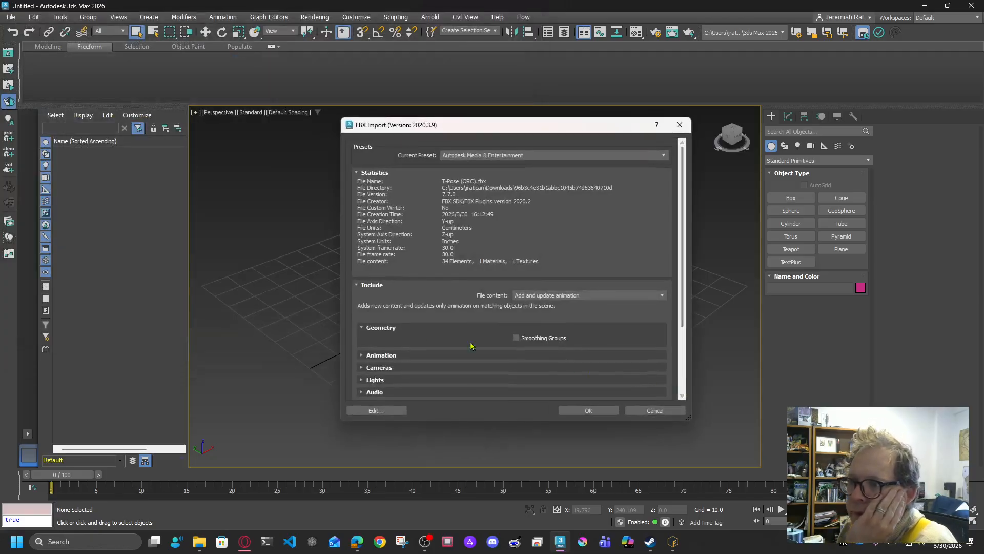
Step: Turn off automatic unit conversion, set file units to Millimeters, and import
scroll(681, 388, "down", 3)
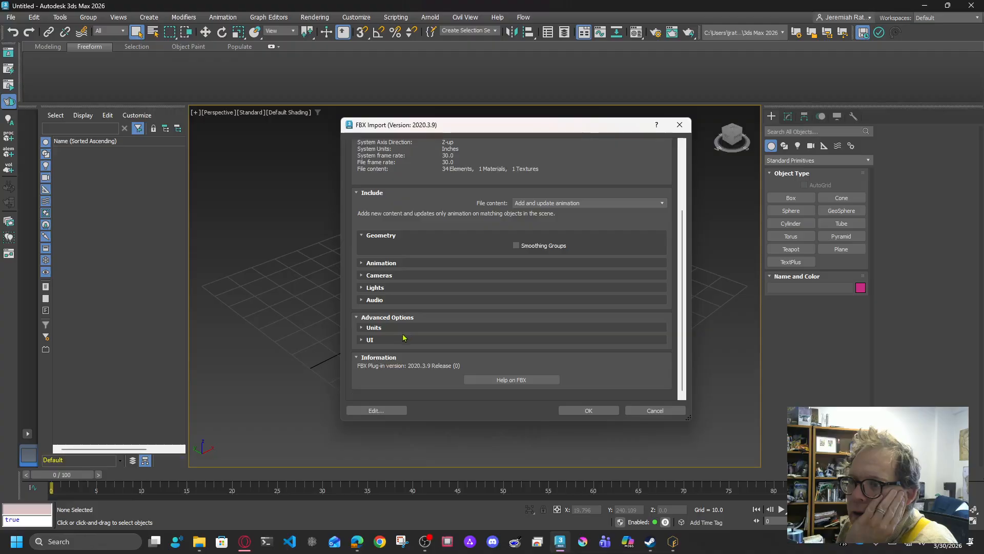
left_click(362, 341)
left_click(362, 327)
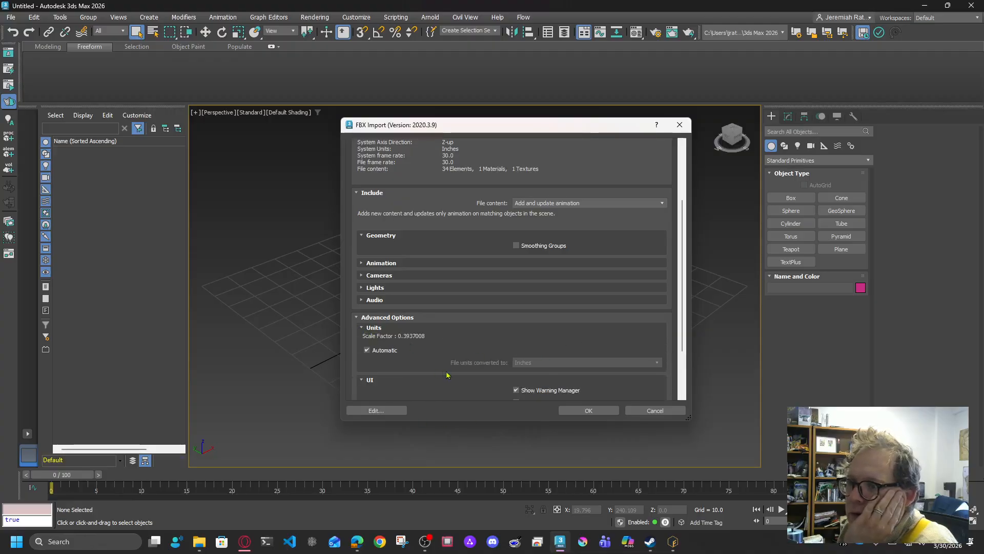
left_click(376, 351)
left_click(547, 362)
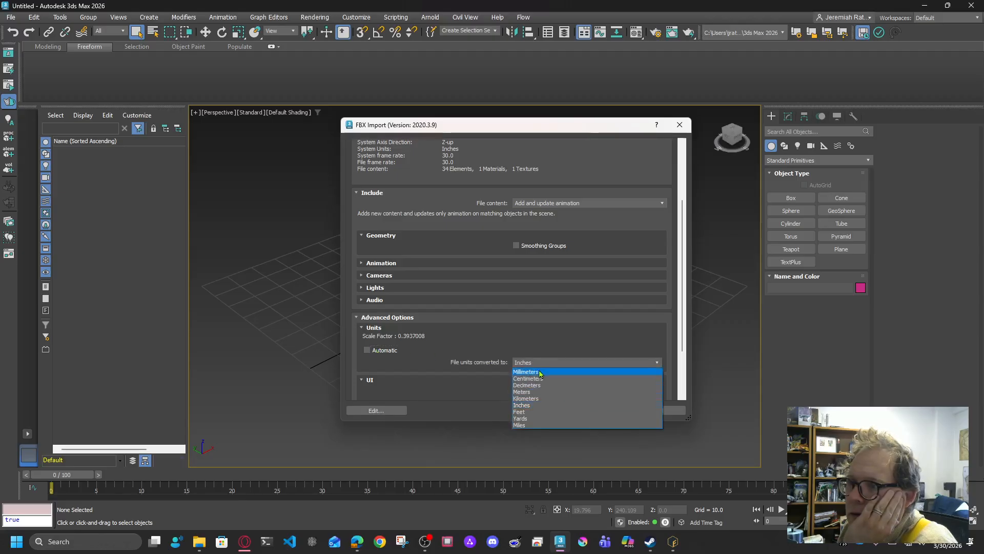
left_click(540, 373)
scroll(549, 365, "down", 4)
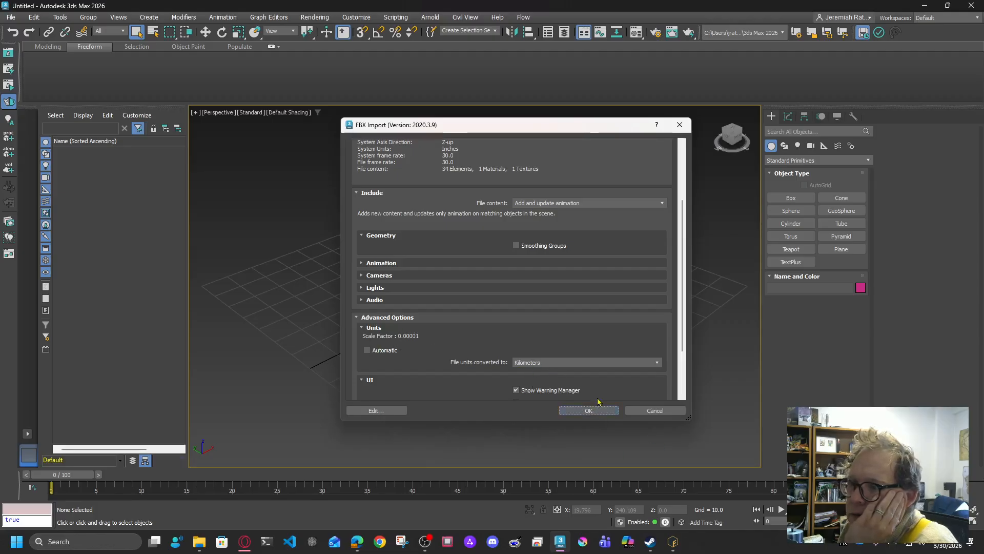
left_click(540, 363)
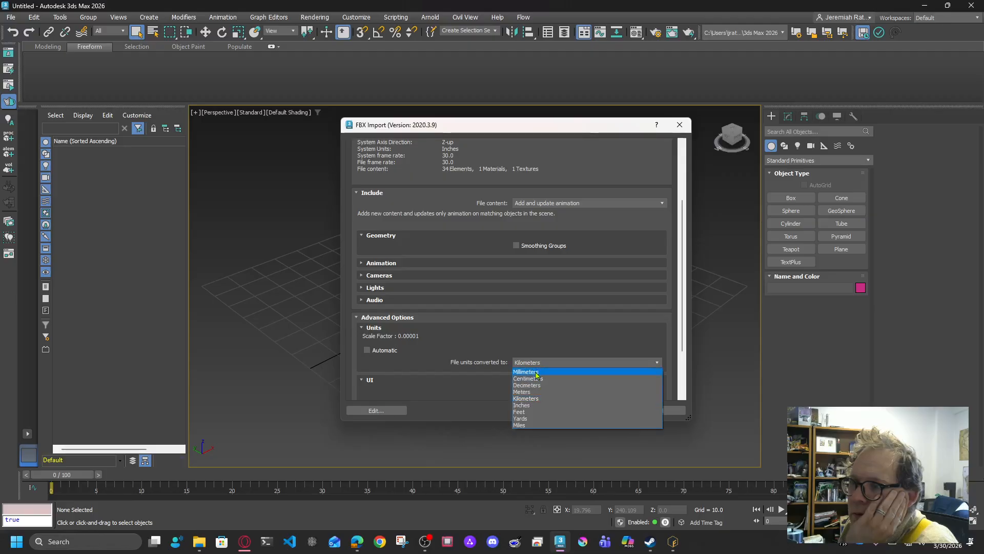
left_click(537, 372)
left_click(535, 364)
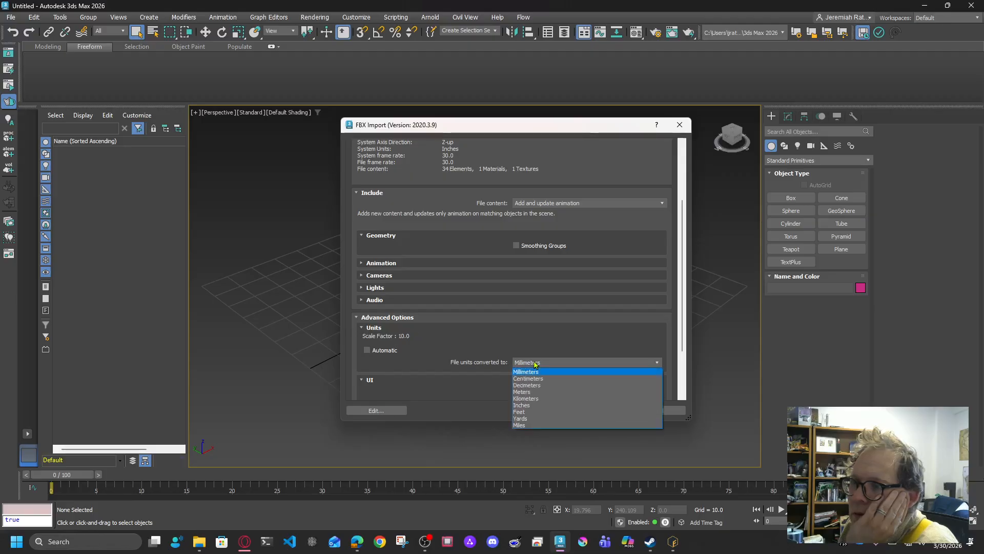
left_click(569, 365)
left_click(590, 411)
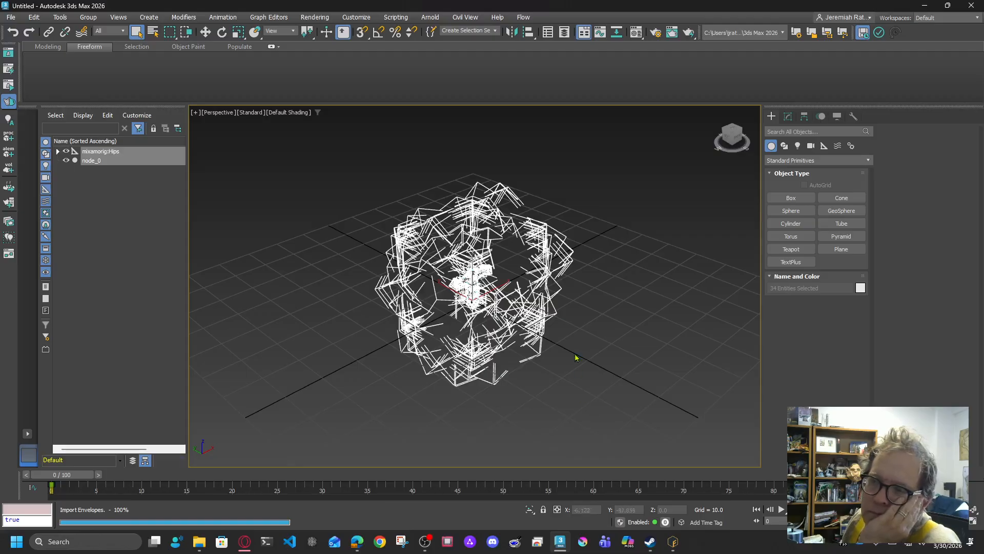
Step: View the imported orc from the front and a raised angle, then clear the selection
scroll(418, 299, "up", 5)
scroll(413, 299, "down", 5)
middle_click_drag(404, 297, 518, 309)
scroll(409, 300, "up", 5)
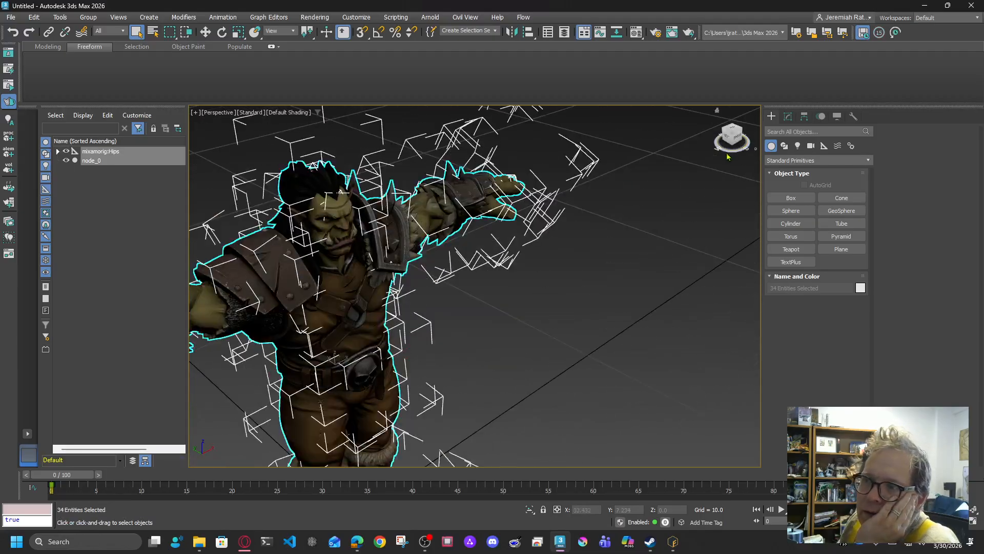
left_click(737, 143)
scroll(576, 310, "down", 5)
scroll(581, 319, "up", 2)
left_click_drag(731, 136, 741, 145)
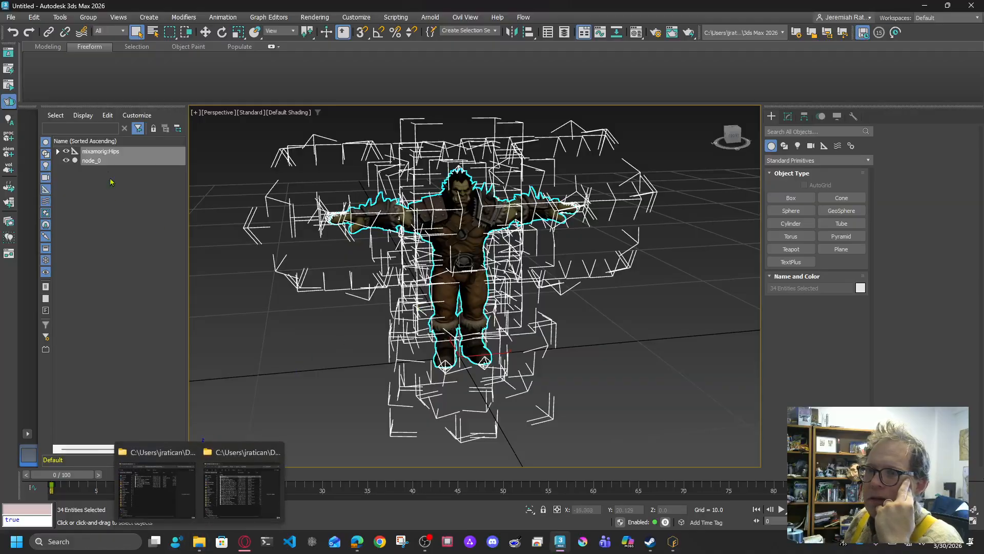
left_click(272, 330)
key("ctrl+z")
left_click(650, 400)
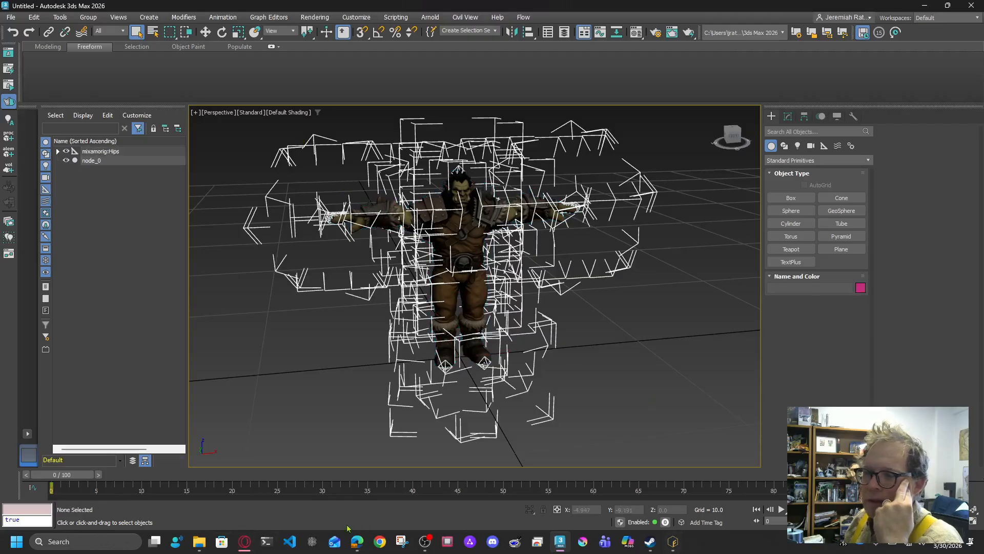
mouse_move(203, 547)
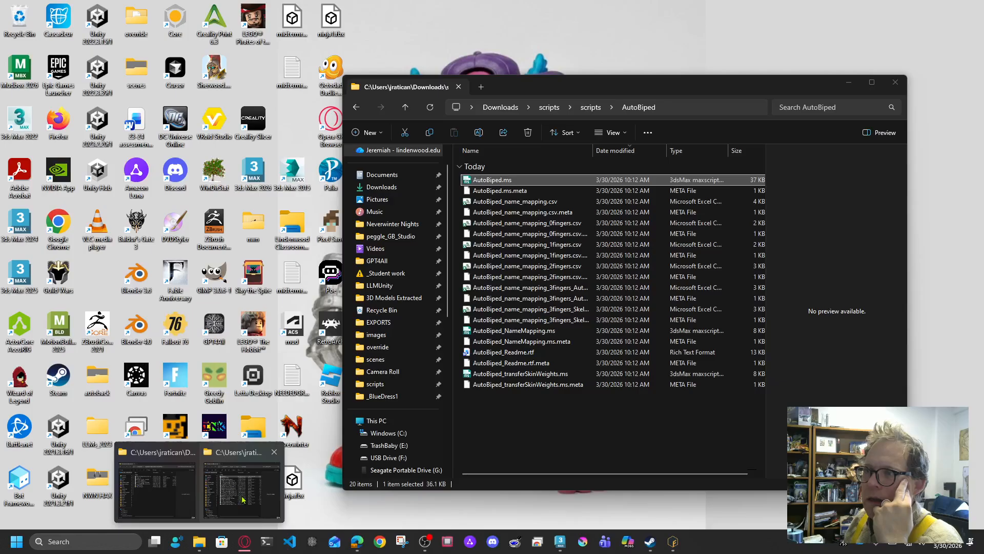
Step: Run Auto-Biped's Create Biped to replace the Mixamo rig with a Bip001 biped skinned to the orc
left_click(243, 500)
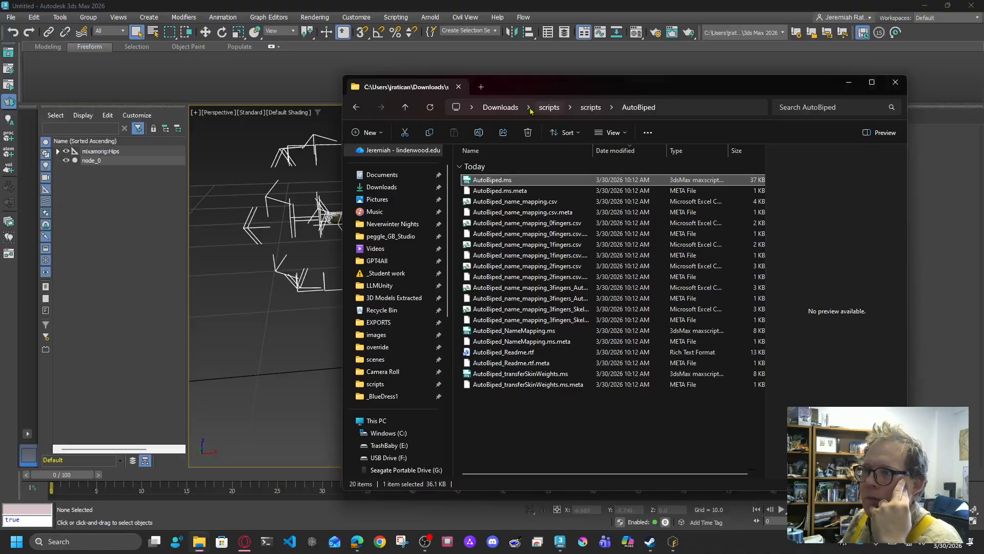
left_click(588, 108)
double_click(569, 202)
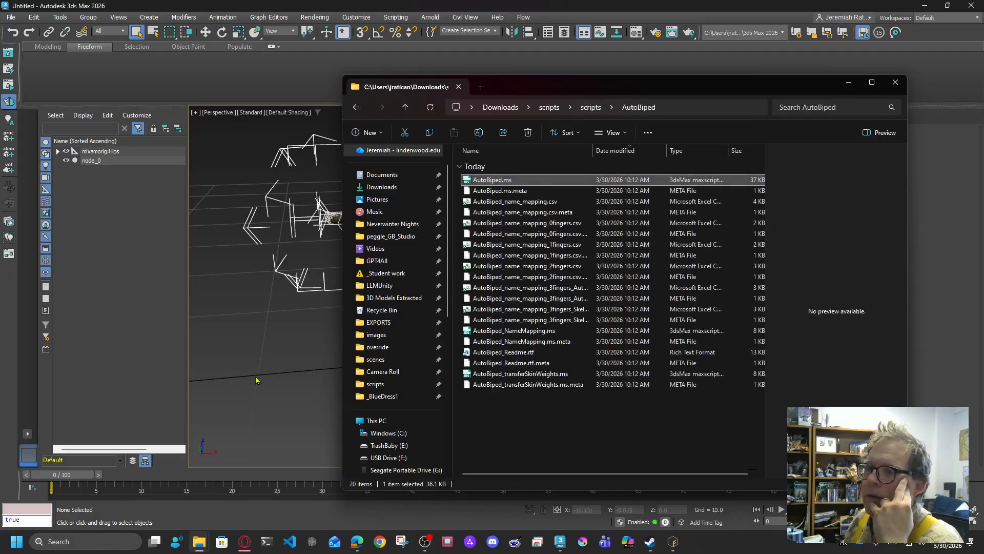
left_click(848, 84)
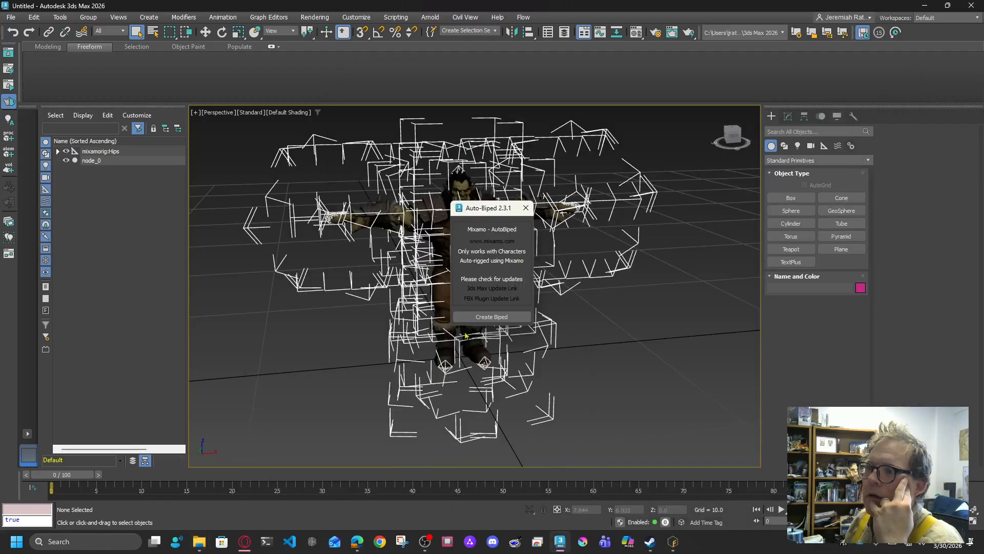
left_click(496, 317)
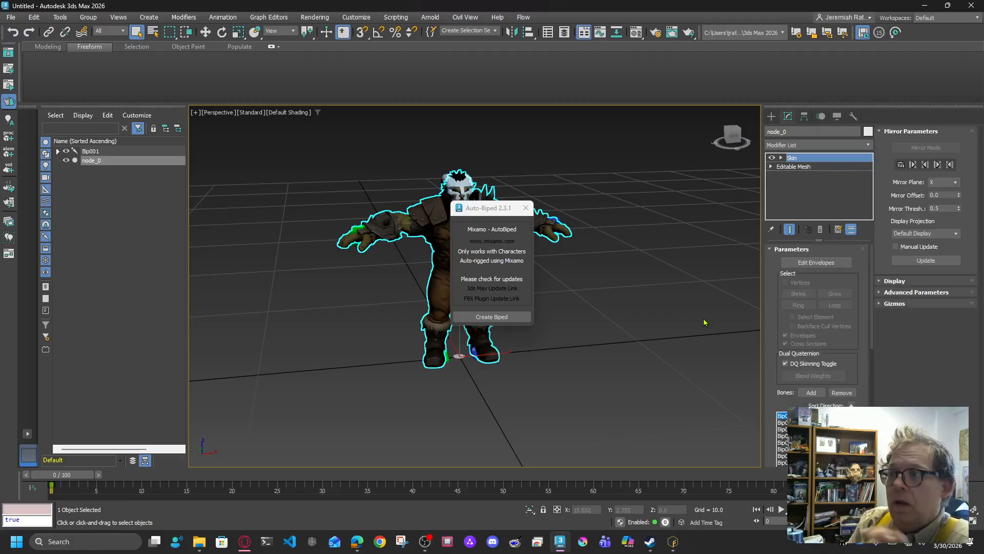
Step: Close Auto-Biped, select the orc mesh and enter its Skin modifier's Envelope sub-object
left_click(526, 207)
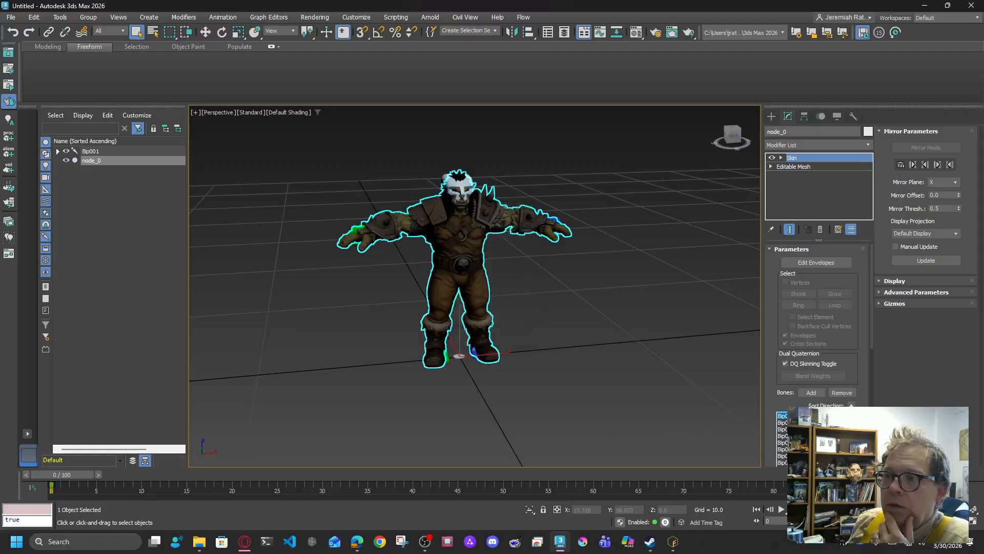
scroll(560, 236, "up", 5)
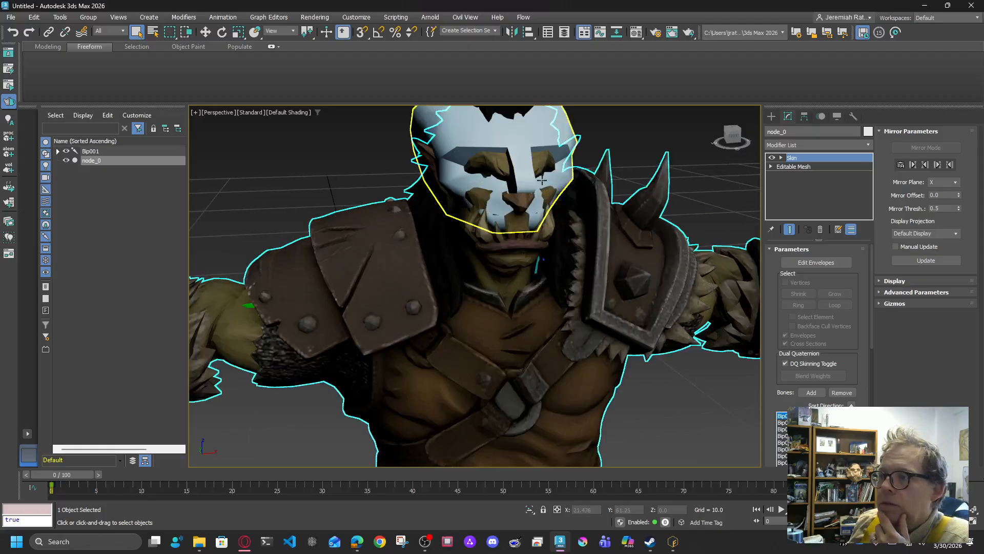
left_click(542, 180)
left_click(762, 194)
left_click(780, 158)
left_click(804, 167)
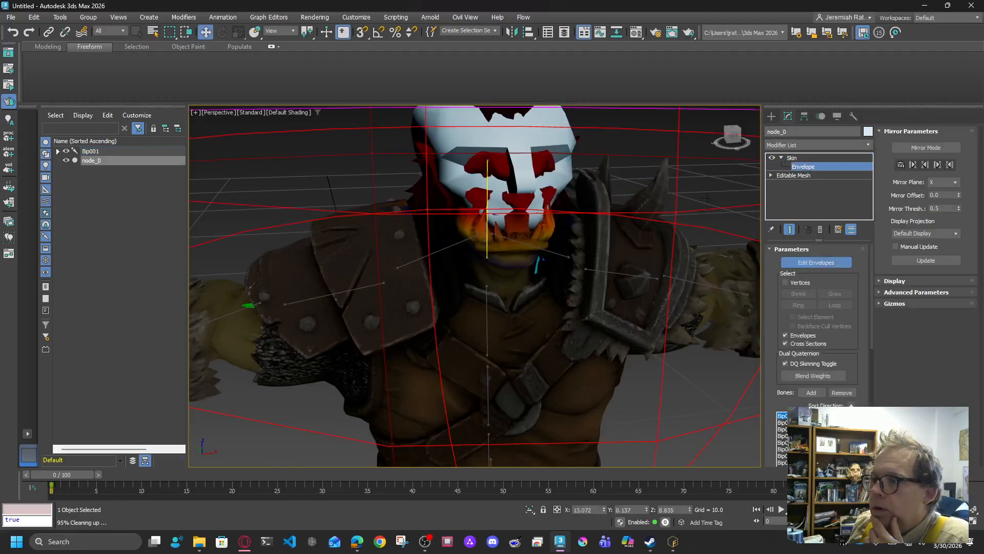
Step: Shrink the head bone's outer envelope inward toward the head
left_click_drag(732, 136, 718, 127)
scroll(429, 218, "down", 5)
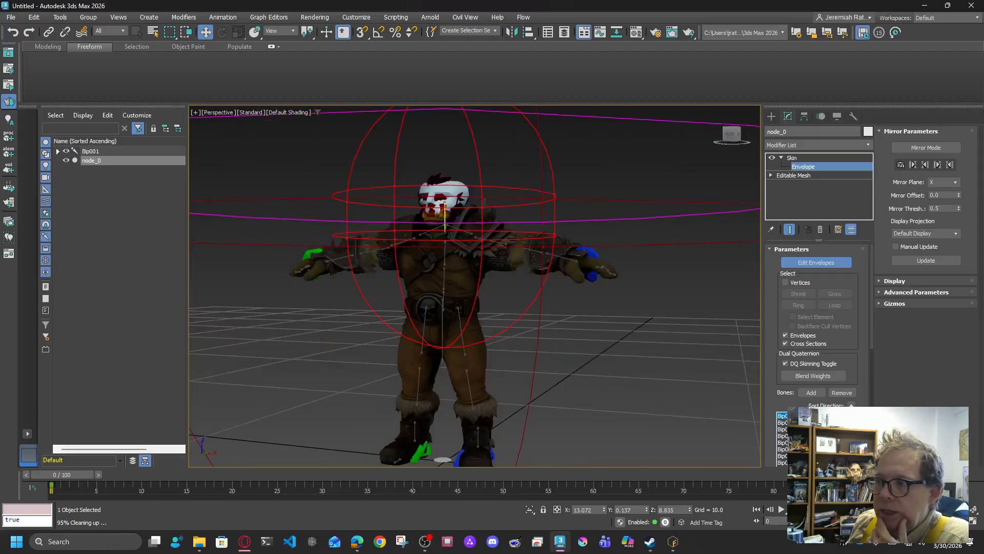
scroll(609, 329, "down", 5)
scroll(616, 319, "up", 5)
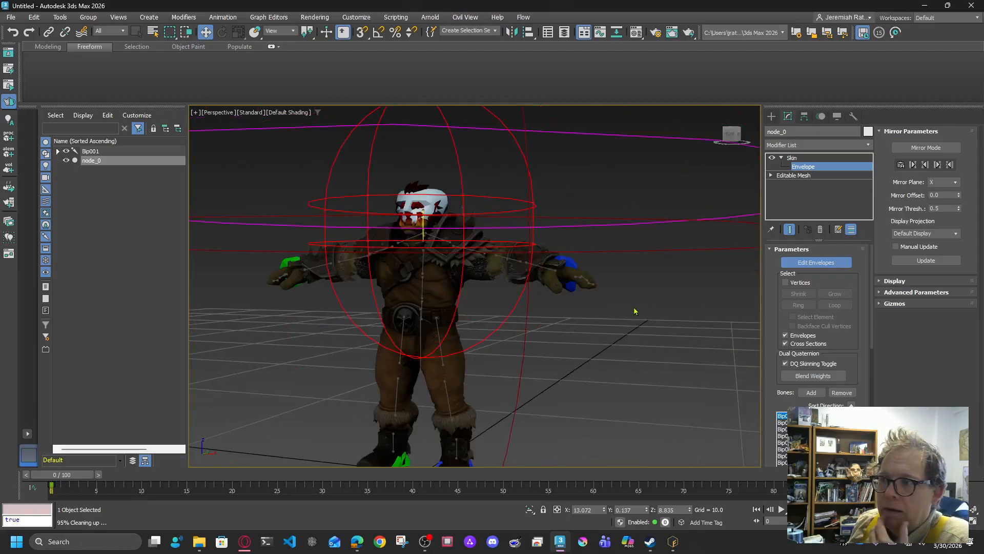
scroll(636, 311, "down", 2)
middle_click_drag(645, 302, 611, 297)
scroll(657, 262, "down", 4)
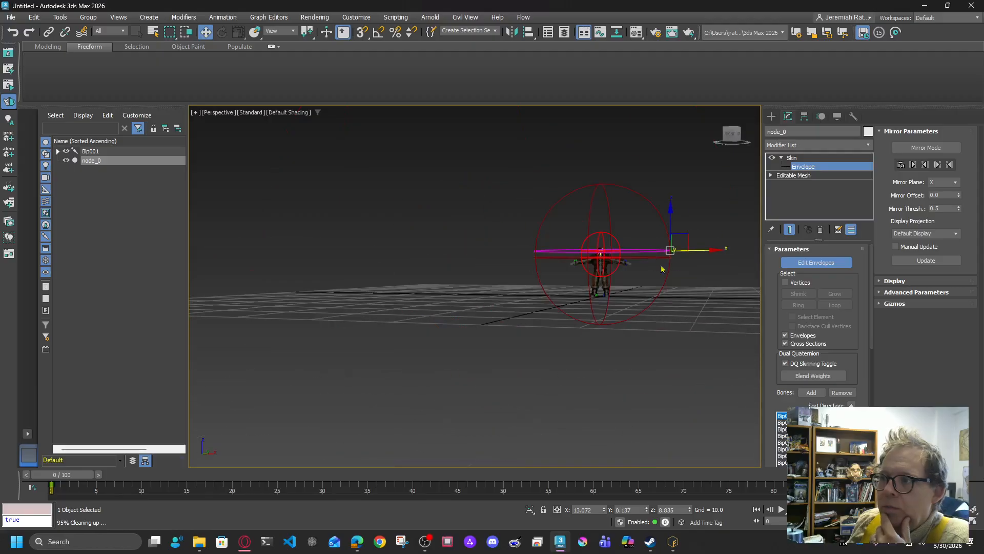
left_click_drag(701, 249, 655, 244)
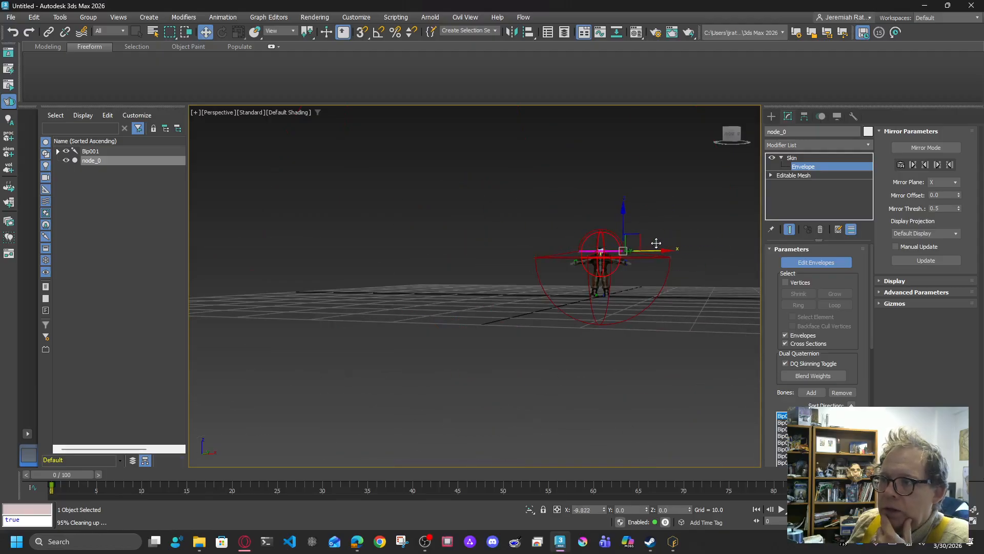
Step: Pull the outer envelope's end handle further in toward the body
scroll(621, 254, "up", 5)
scroll(607, 264, "up", 4)
left_click_drag(608, 219, 531, 216)
scroll(632, 235, "down", 4)
left_click(644, 221)
left_click_drag(669, 220, 589, 219)
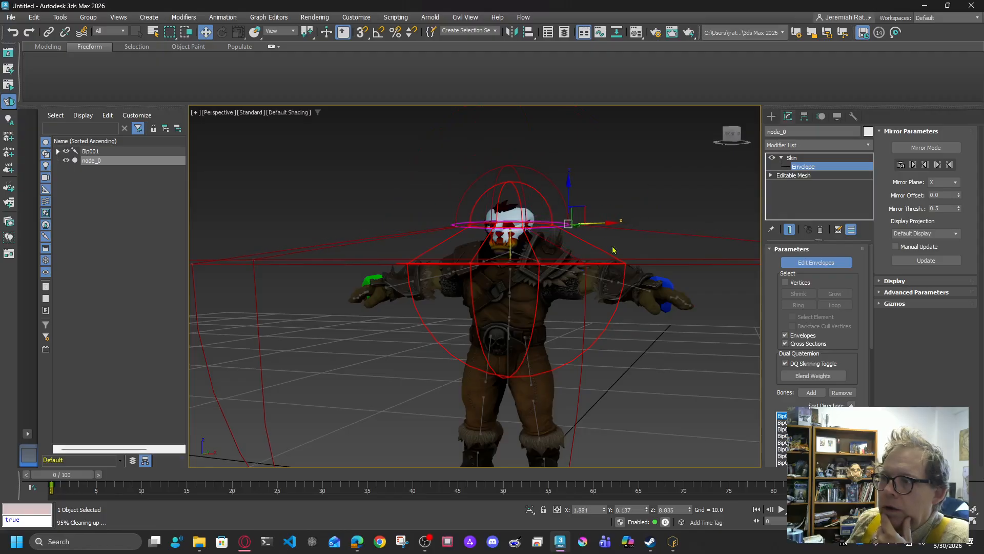
Step: Draw the chest-height and far-right envelope handles in close to the torso
left_click(624, 263)
left_click_drag(640, 260, 562, 252)
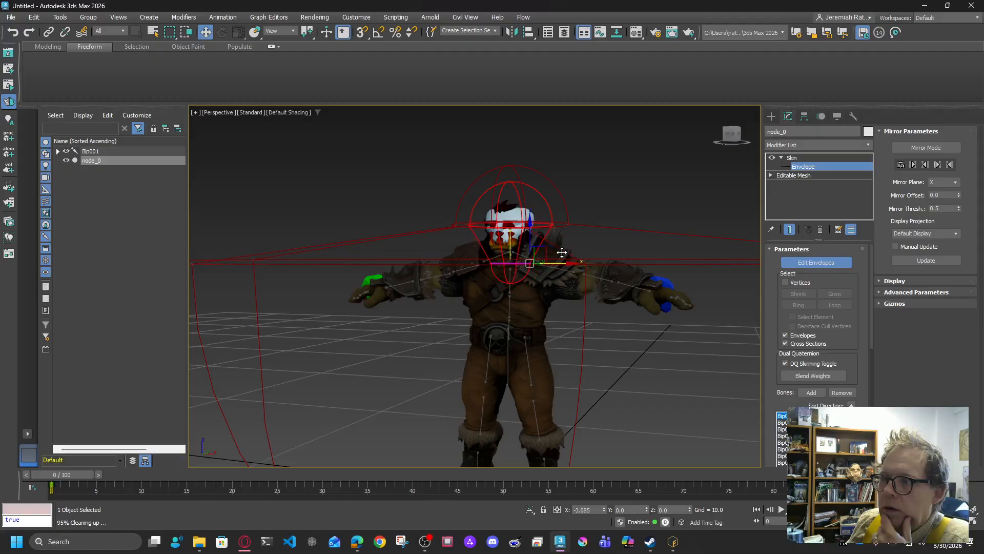
scroll(646, 326, "down", 6)
left_click(721, 312)
left_click_drag(742, 315, 644, 315)
scroll(611, 307, "up", 6)
scroll(611, 307, "up", 5)
Step: Enable vertex selection and box-select the vertices of the orc's head
middle_click_drag(609, 307, 588, 256)
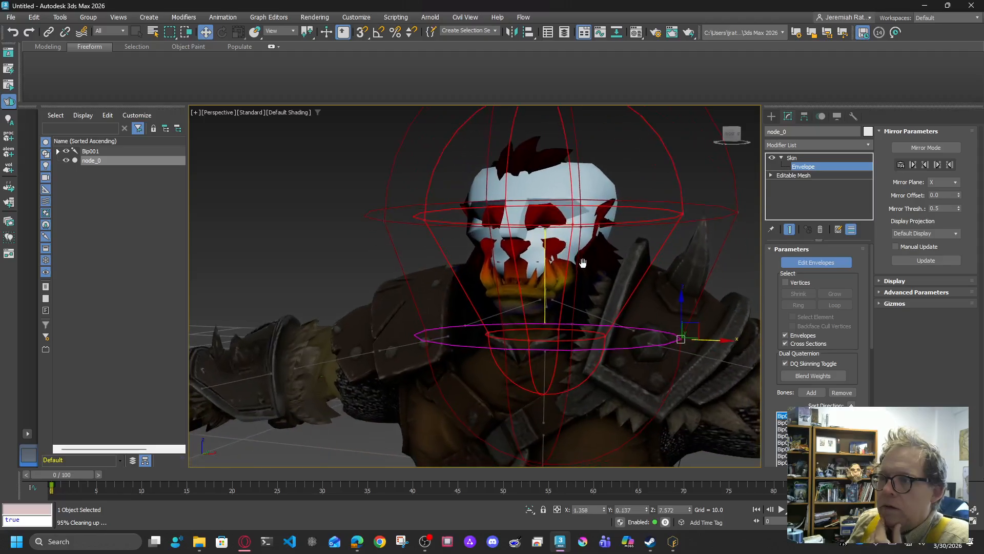
left_click_drag(733, 135, 713, 135)
middle_click_drag(478, 237, 618, 232, "alt")
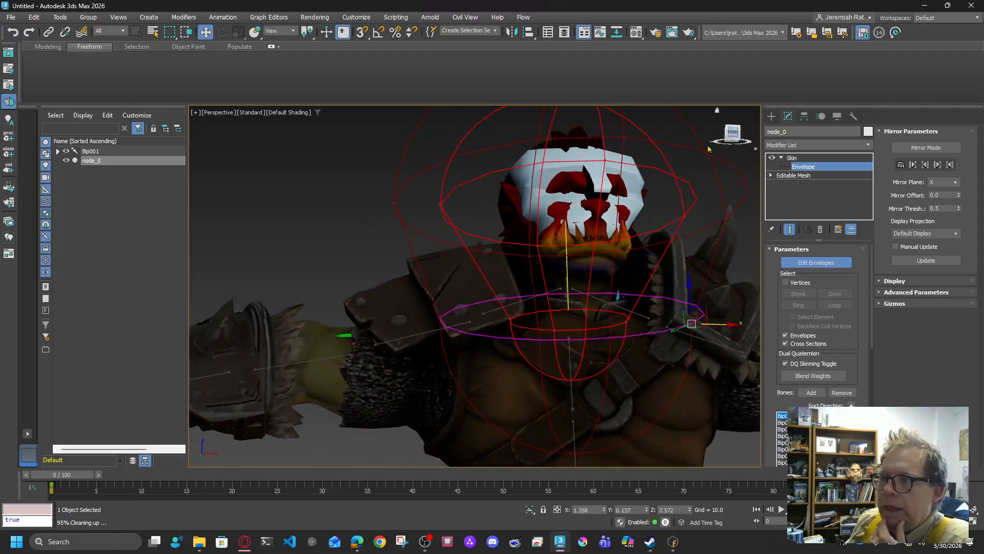
scroll(610, 272, "up", 3)
middle_click_drag(610, 272, 536, 277)
left_click(786, 283)
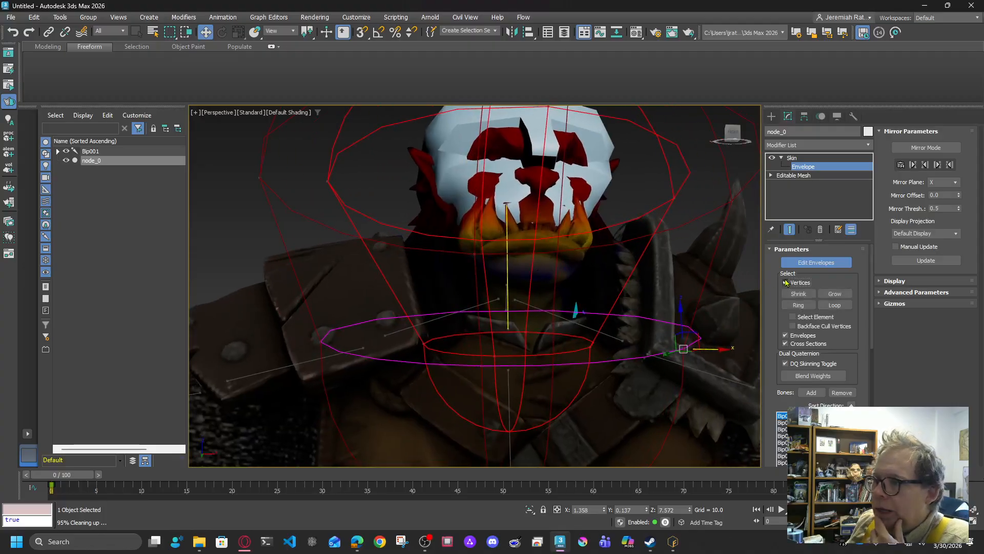
left_click_drag(732, 134, 734, 107)
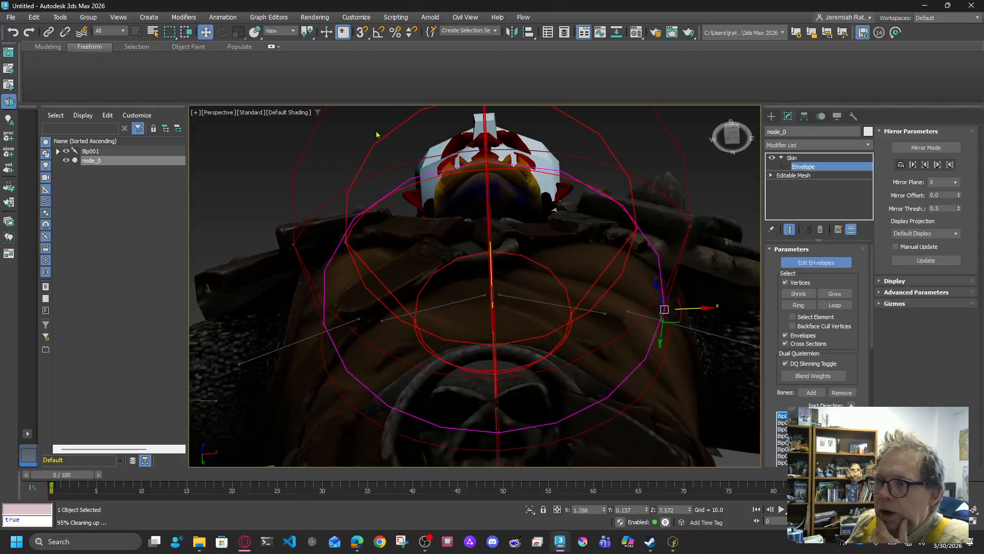
left_click_drag(557, 191, 560, 207)
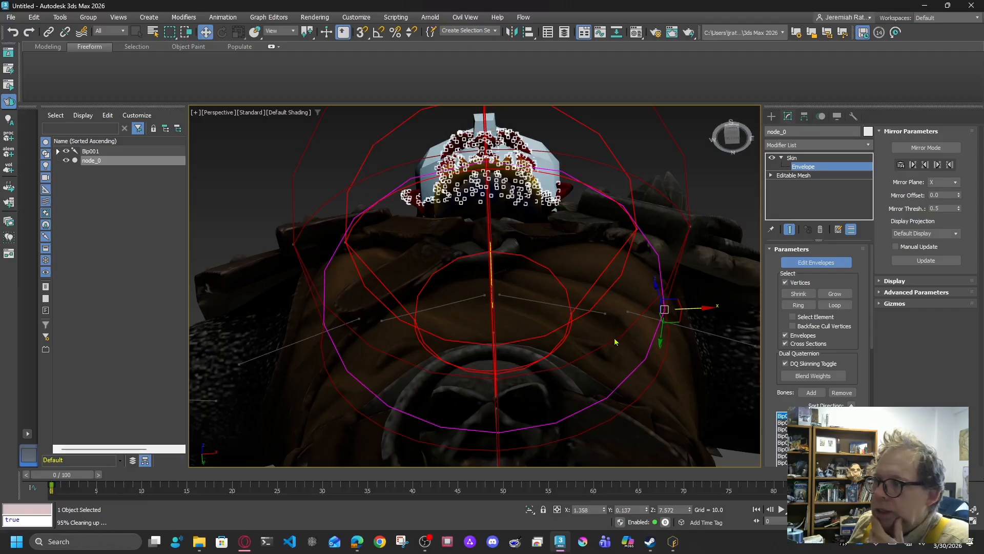
Step: Give the selected head vertices an absolute weight of 0.8 to Bip001 Head
scroll(864, 365, "down", 5)
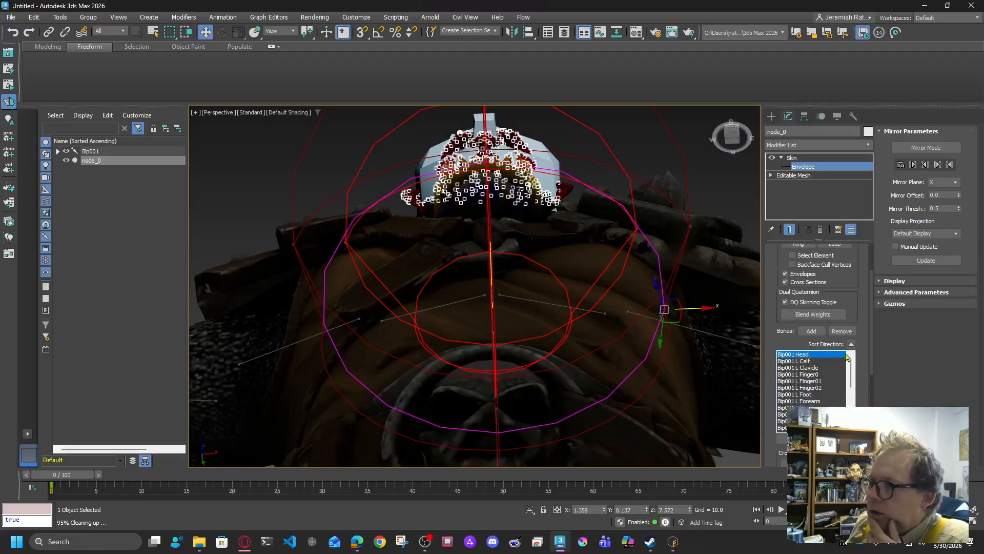
scroll(821, 328, "down", 3)
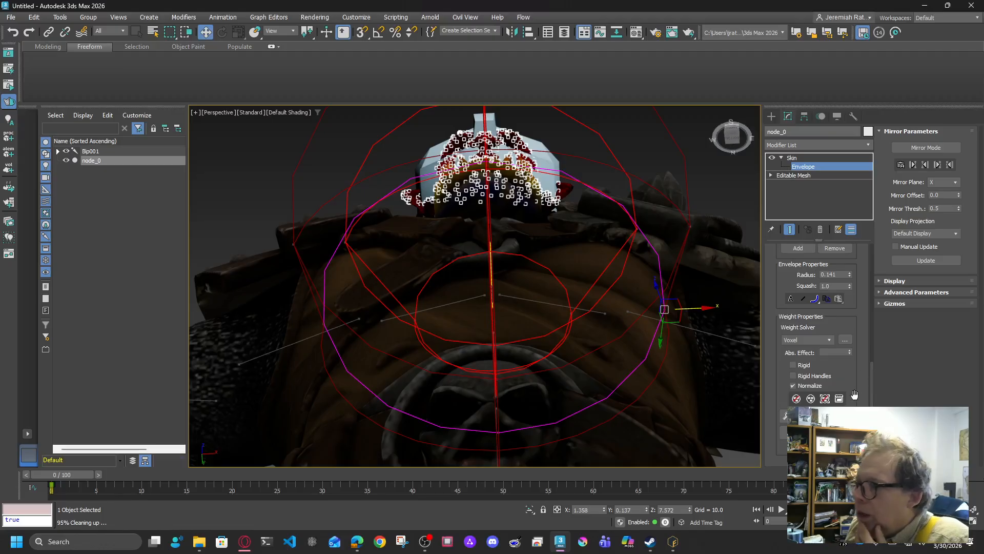
left_click(808, 432)
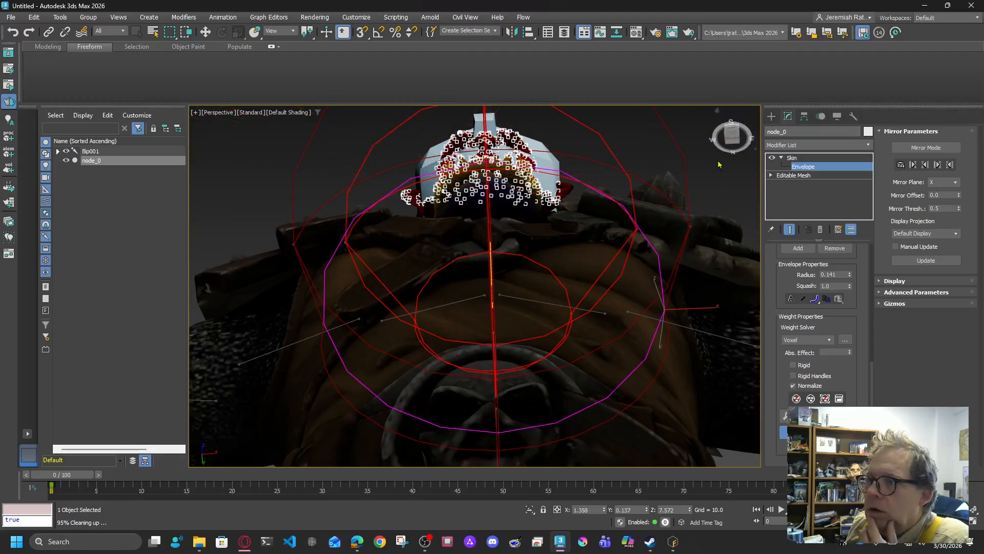
left_click_drag(728, 133, 730, 157)
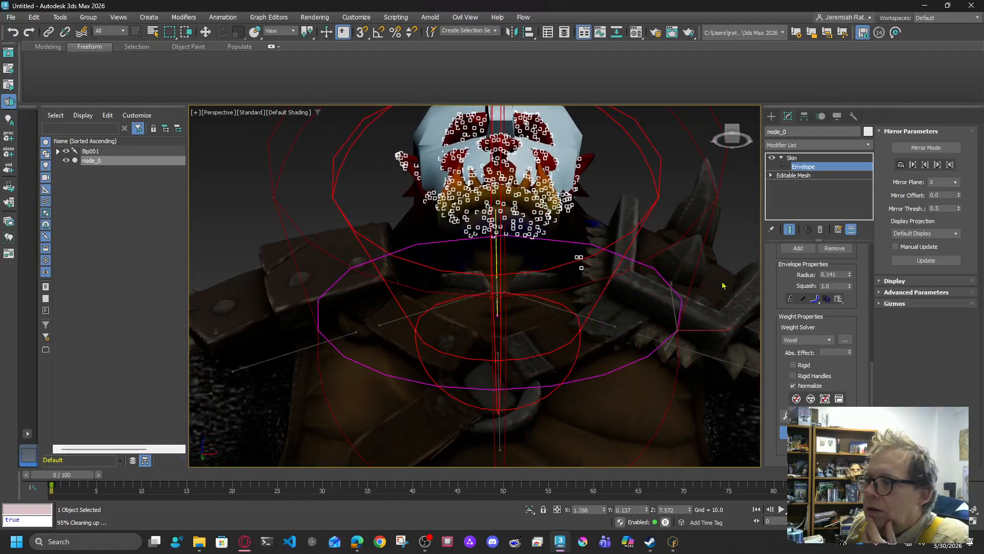
key("w")
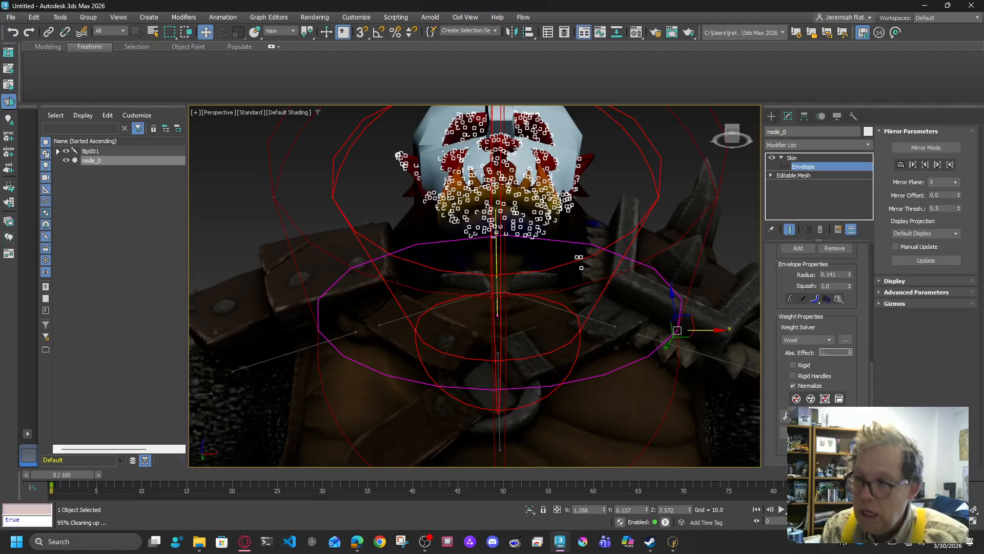
key("Return")
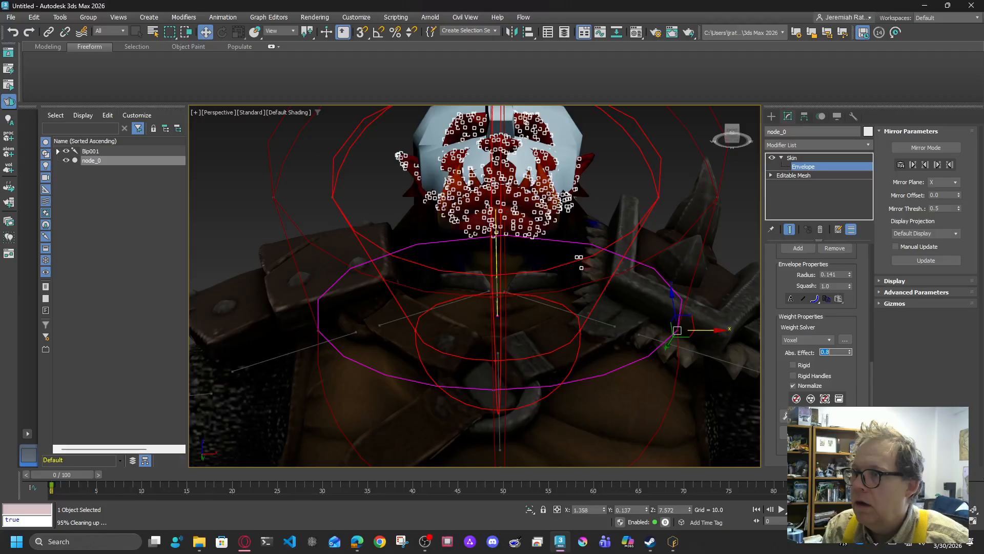
Step: Weight the remaining ear and face vertex groups, then return to the Skin level
left_click_drag(731, 132, 733, 143)
left_click_drag(490, 222, 429, 178)
left_click_drag(421, 110, 460, 226)
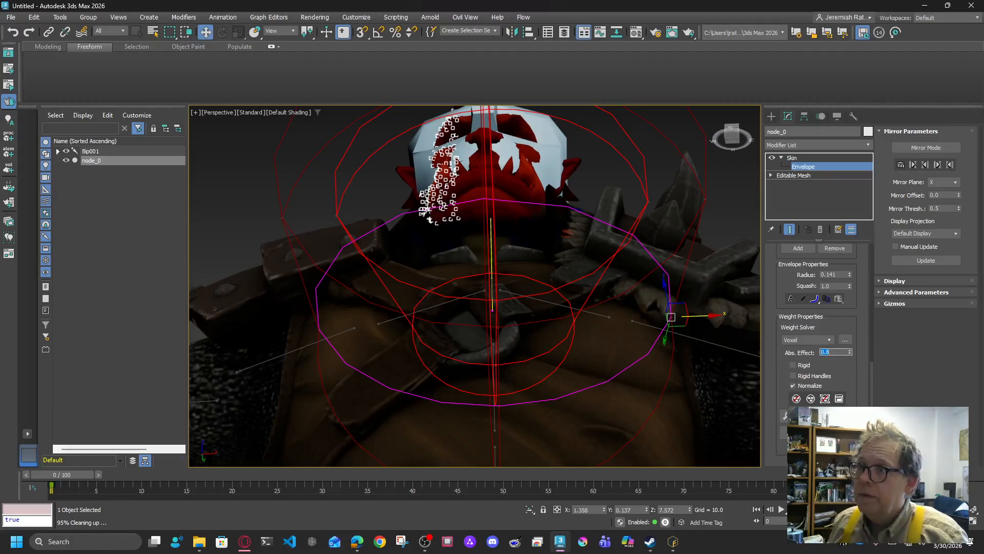
left_click(583, 150)
left_click_drag(563, 119, 533, 226)
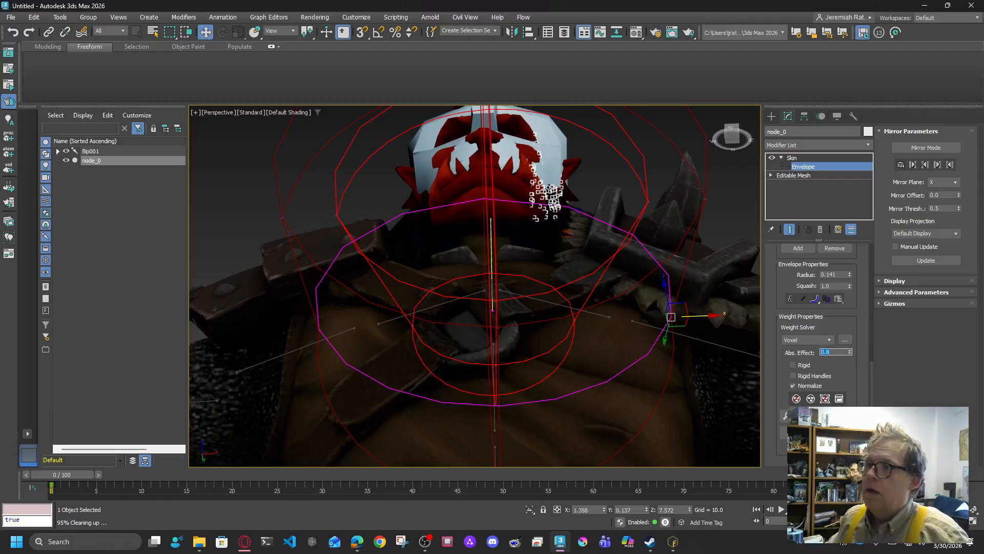
left_click(737, 179)
left_click(716, 109)
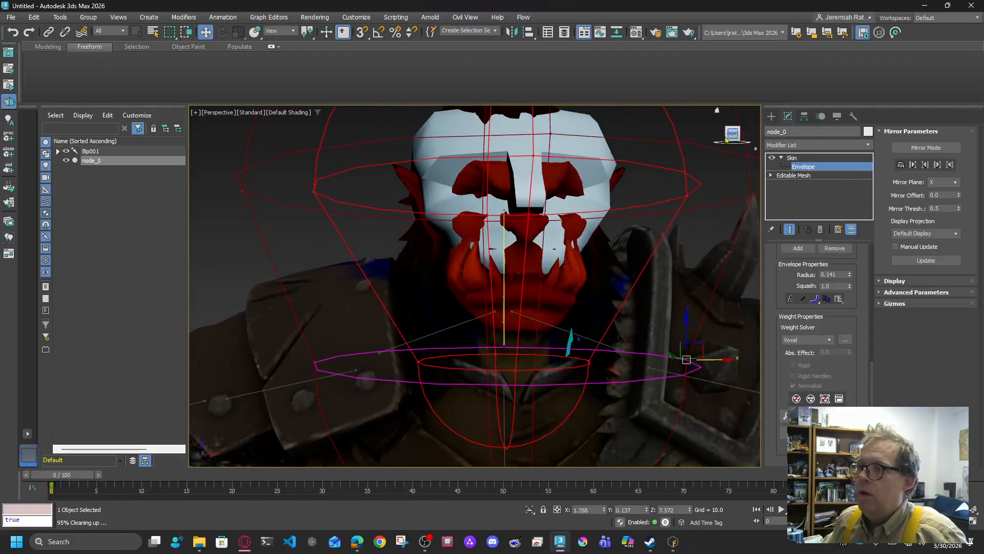
middle_click_drag(714, 337, 714, 337)
left_click(792, 158)
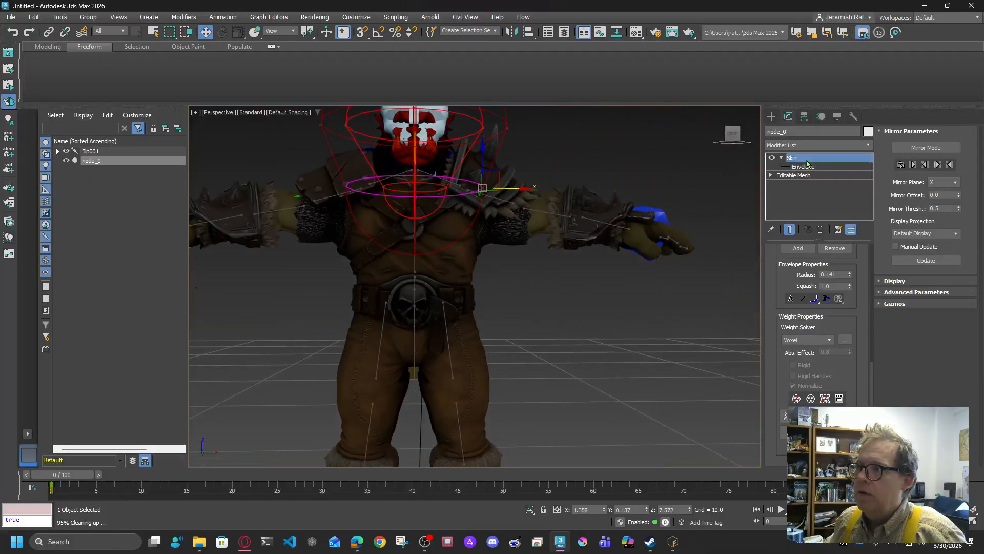
Step: Select Bip001 Head and rotate it to check how the orc's head deforms
left_click(647, 426)
middle_click_drag(623, 403, 576, 372)
scroll(604, 333, "down", 5)
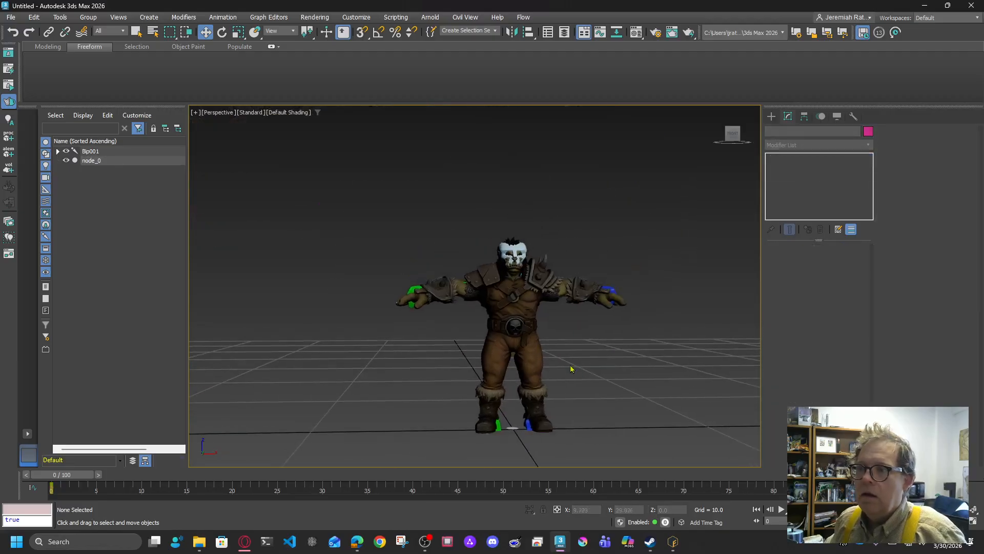
scroll(574, 370, "up", 5)
scroll(467, 205, "up", 3)
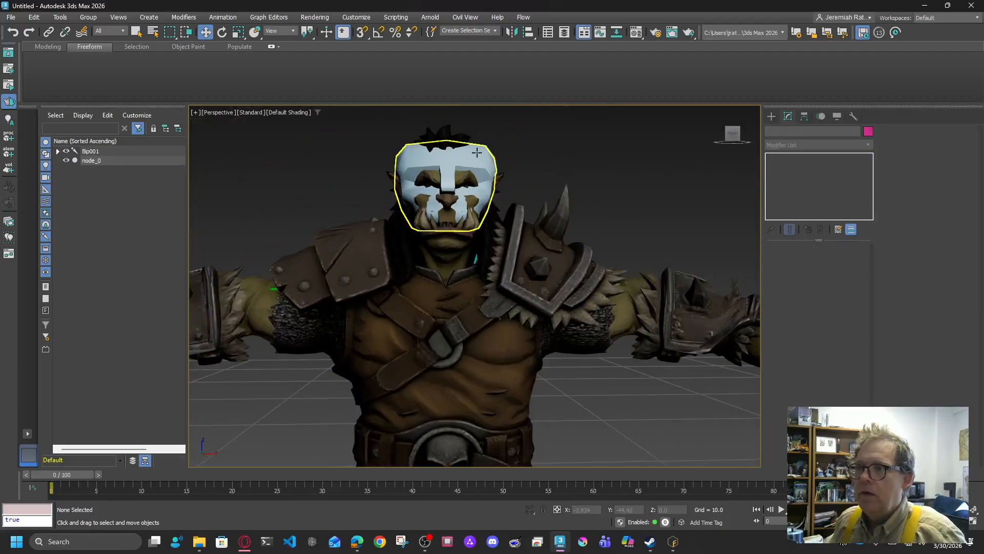
left_click(446, 169)
left_click(222, 32)
left_click_drag(461, 225, 460, 195)
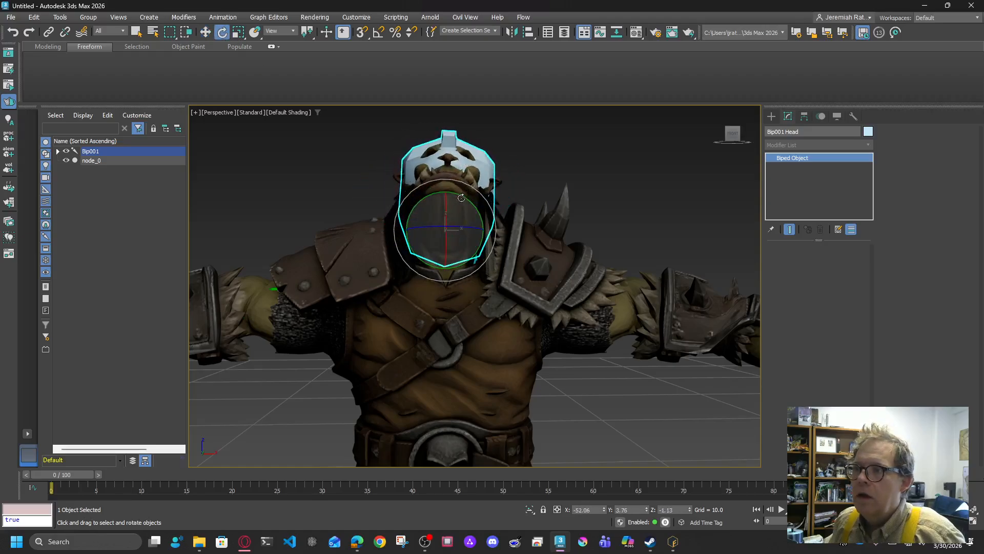
scroll(528, 208, "up", 4)
middle_click_drag(528, 209, 582, 247)
left_click_drag(733, 134, 765, 140)
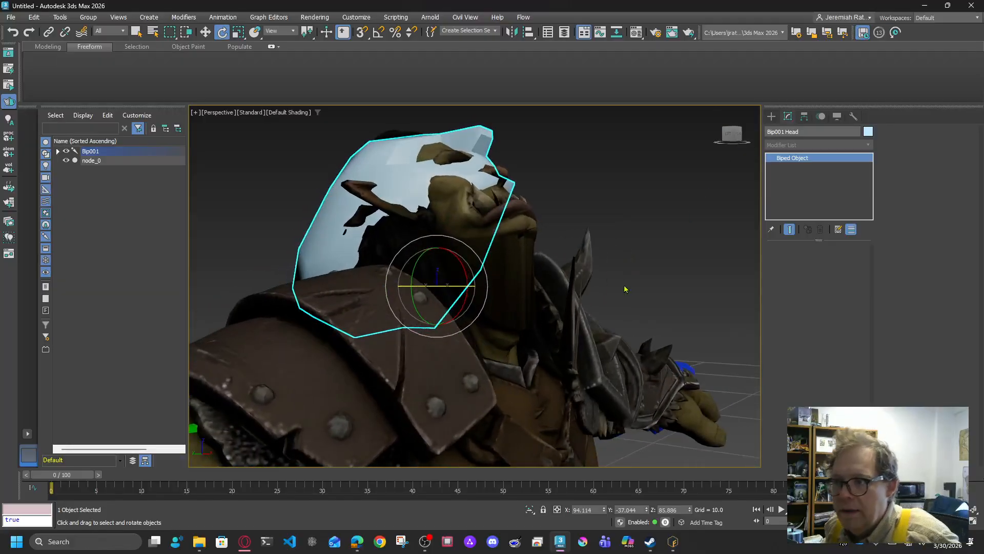
Step: Deselect the head bone, select the orc mesh and reopen Skin envelope editing
left_click(616, 288)
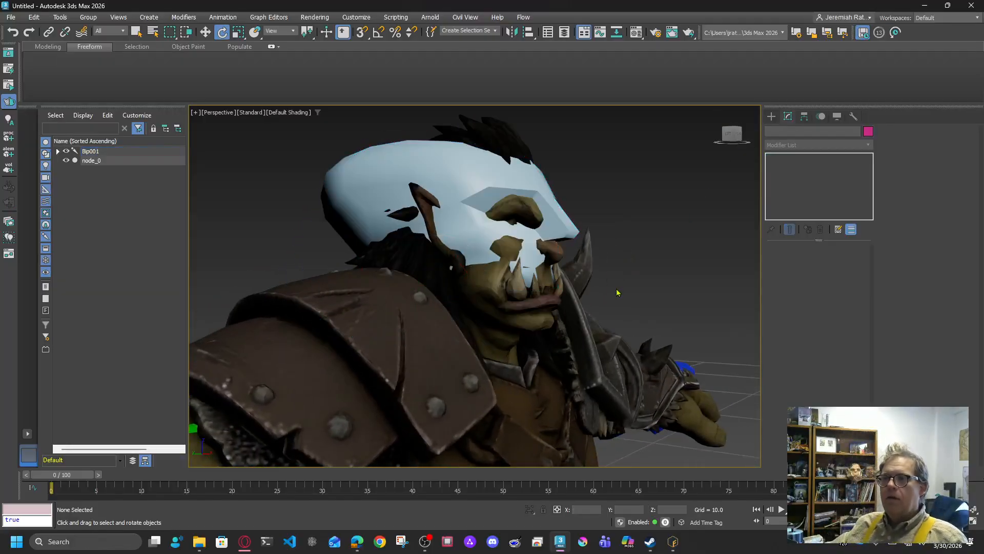
scroll(632, 277, "down", 5)
middle_click_drag(629, 276, 577, 256)
scroll(581, 252, "up", 5)
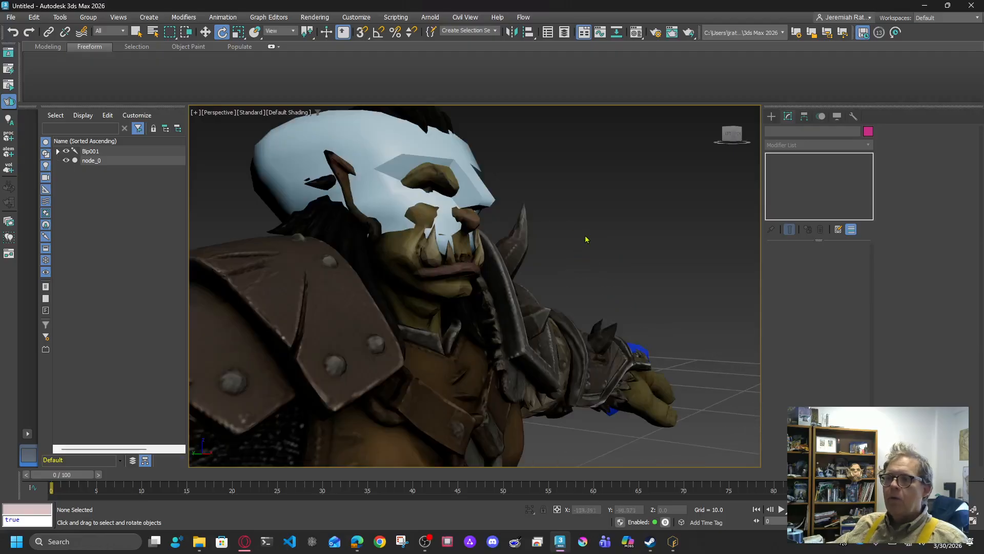
left_click(458, 249)
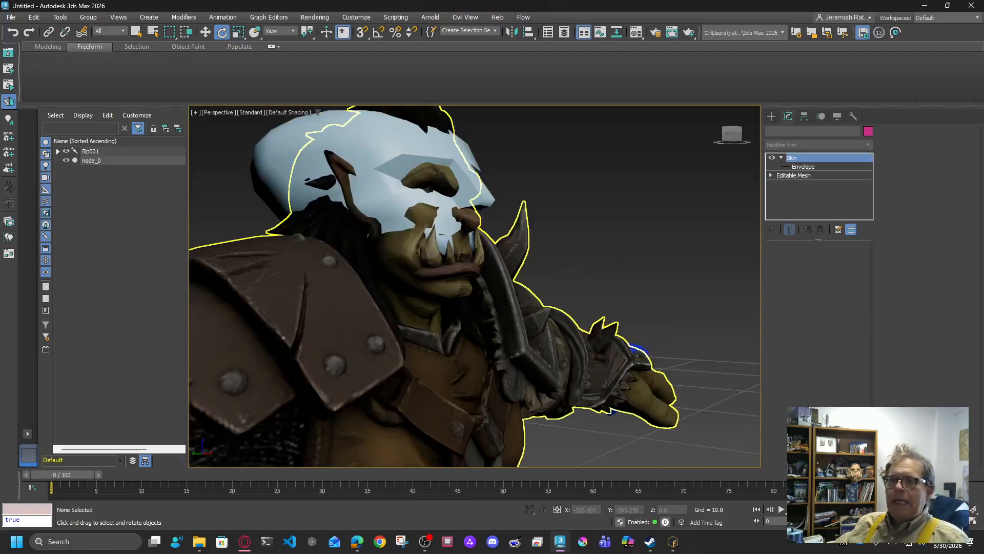
left_click(807, 167)
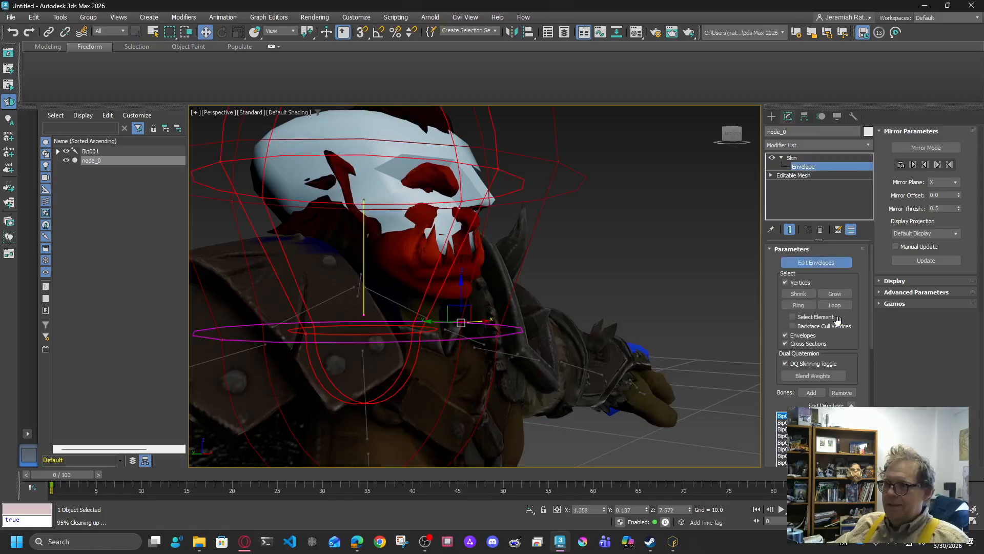
Step: Inspect the head envelopes and trial-select shoulder fringe vertices, then clear that selection
left_click(731, 132)
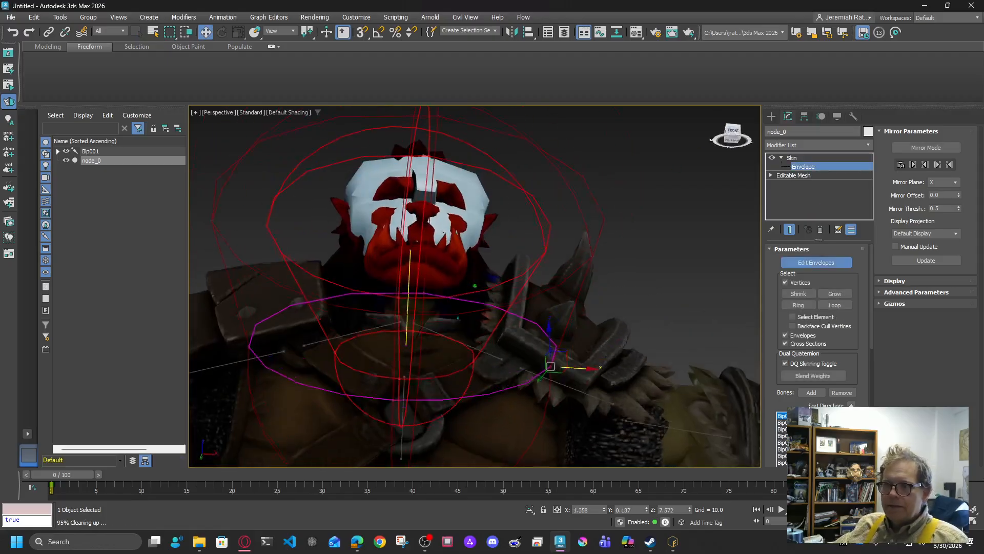
mouse_move(729, 126)
left_mouse_down()
mouse_move(732, 137)
mouse_move(759, 134)
mouse_move(713, 141)
mouse_move(744, 139)
mouse_move(724, 130)
left_mouse_up()
left_click_drag(532, 418, 486, 314)
scroll(853, 380, "down", 5)
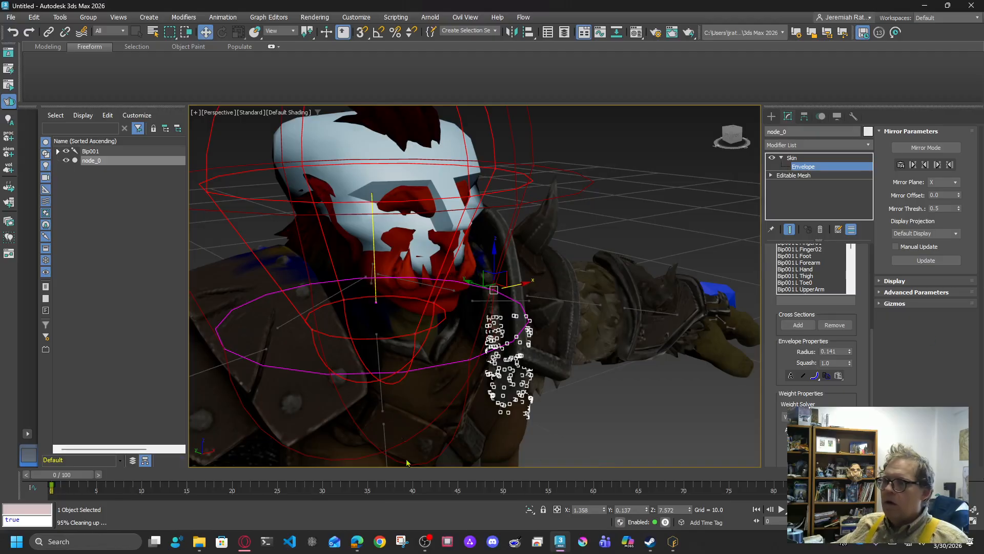
left_click(644, 401)
Step: Pick the jaw envelope point and box-select all head vertices, including those under the jaw
left_click_drag(732, 136, 714, 109)
scroll(386, 354, "up", 5)
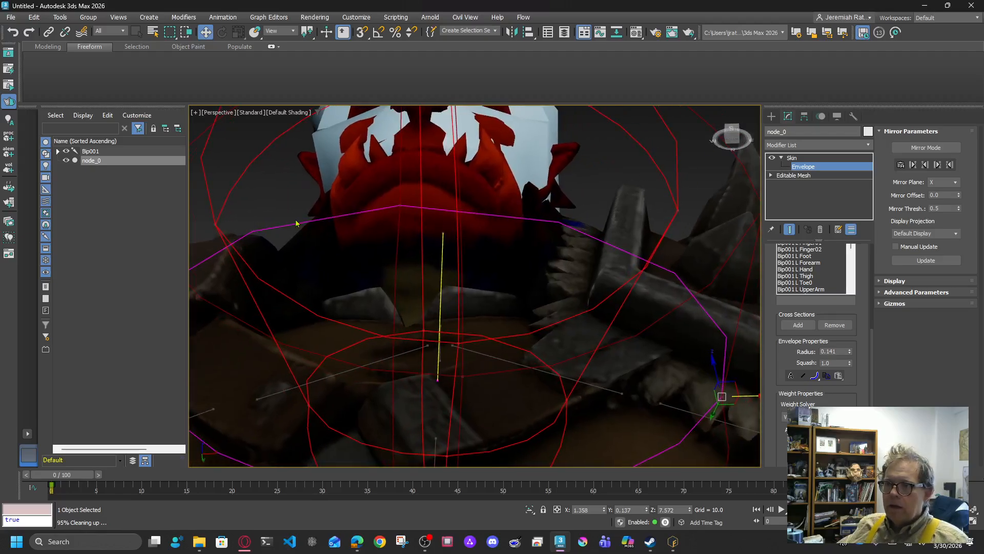
left_click(399, 205)
left_click_drag(289, 206, 459, 283)
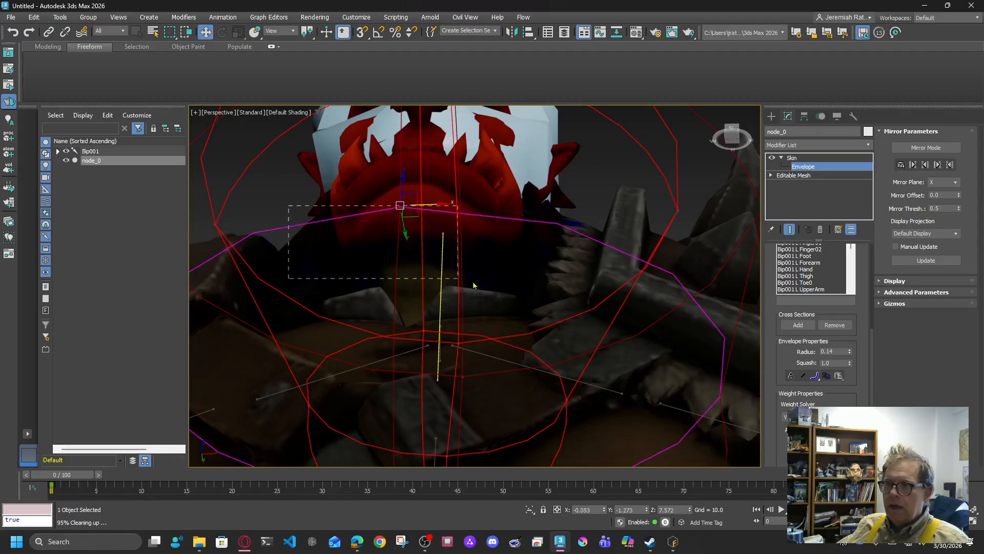
mouse_move(569, 280)
left_mouse_down()
mouse_move(583, 265)
mouse_move(567, 268)
left_mouse_up()
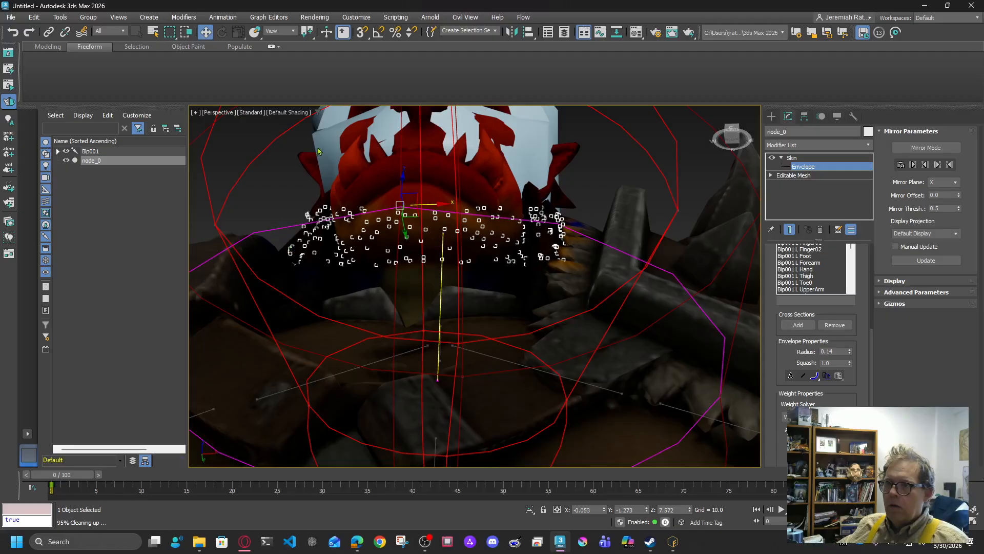
scroll(429, 198, "down", 10)
left_click_drag(435, 148, 480, 270)
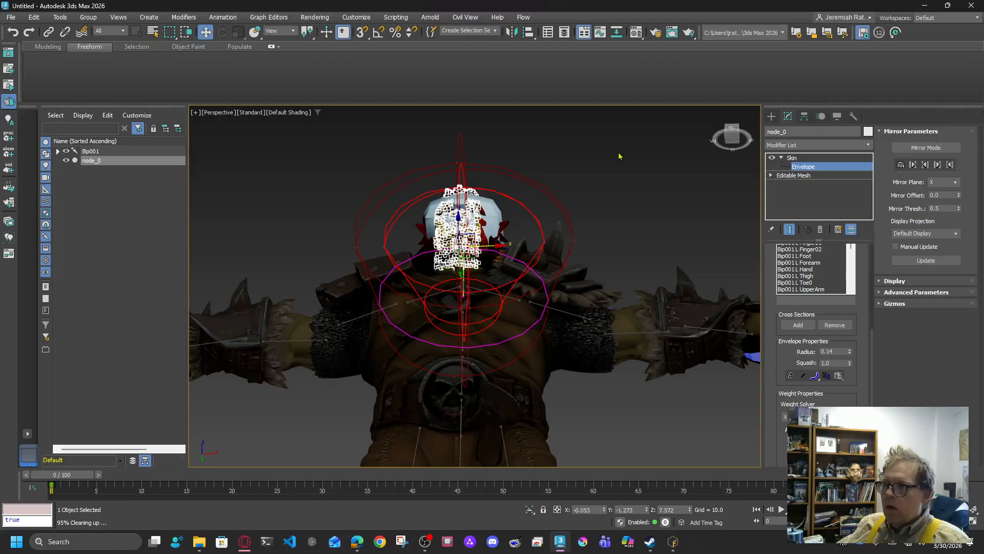
Step: Exit envelope editing, test-rotate Bip001 Head to check the skinning, then undo it
left_click(792, 158)
left_click_drag(734, 140, 725, 133)
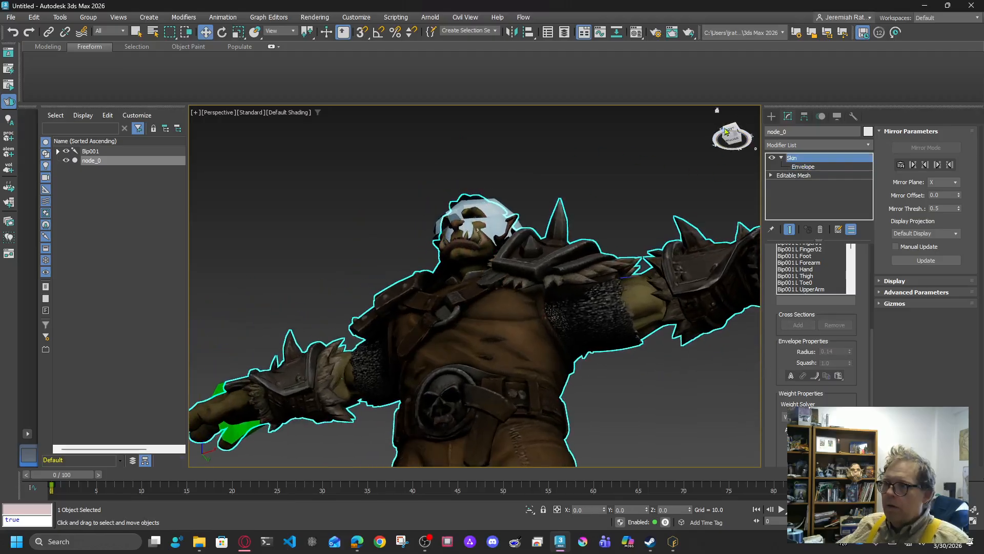
left_click(726, 132)
scroll(585, 126, "up", 6)
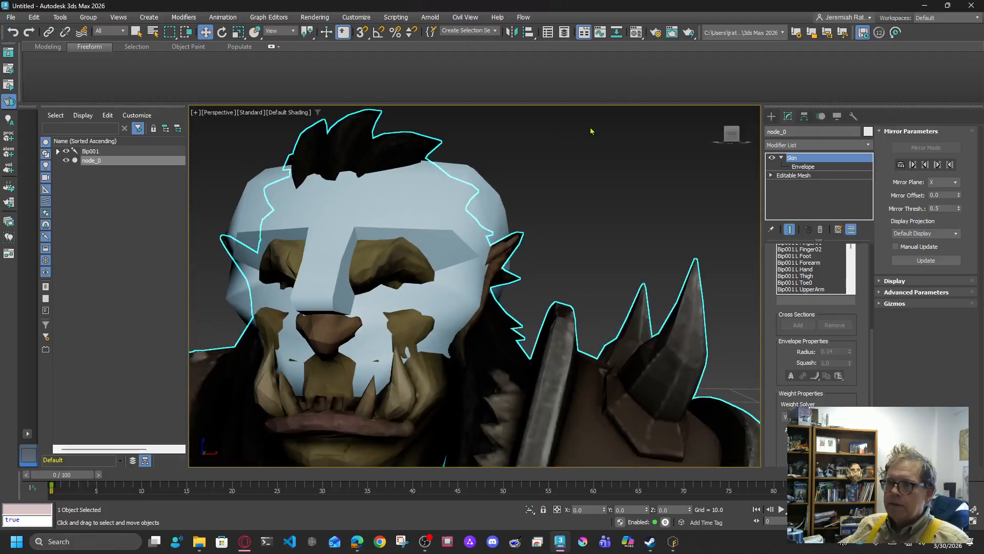
scroll(592, 127, "down", 5)
left_click(488, 166)
key("e")
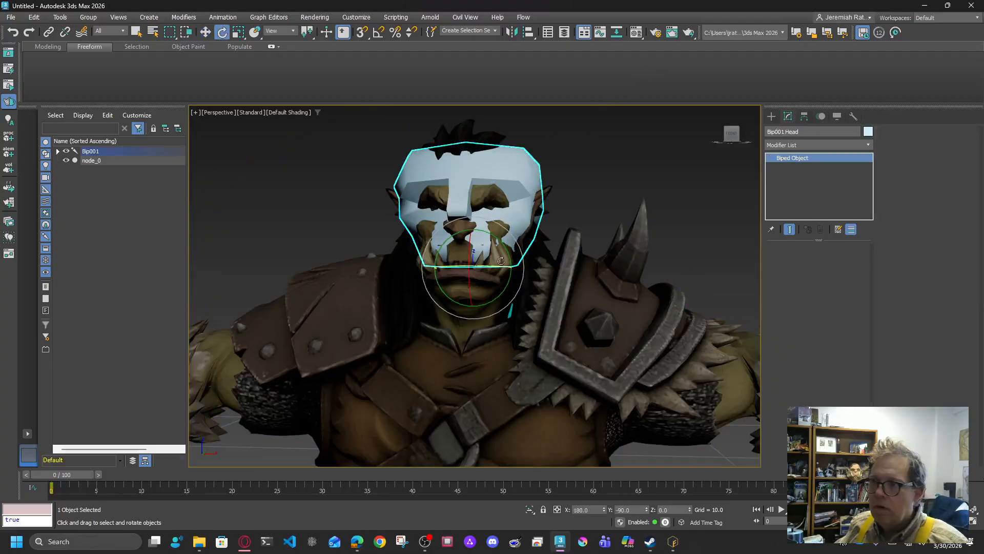
left_click_drag(485, 254, 738, 138)
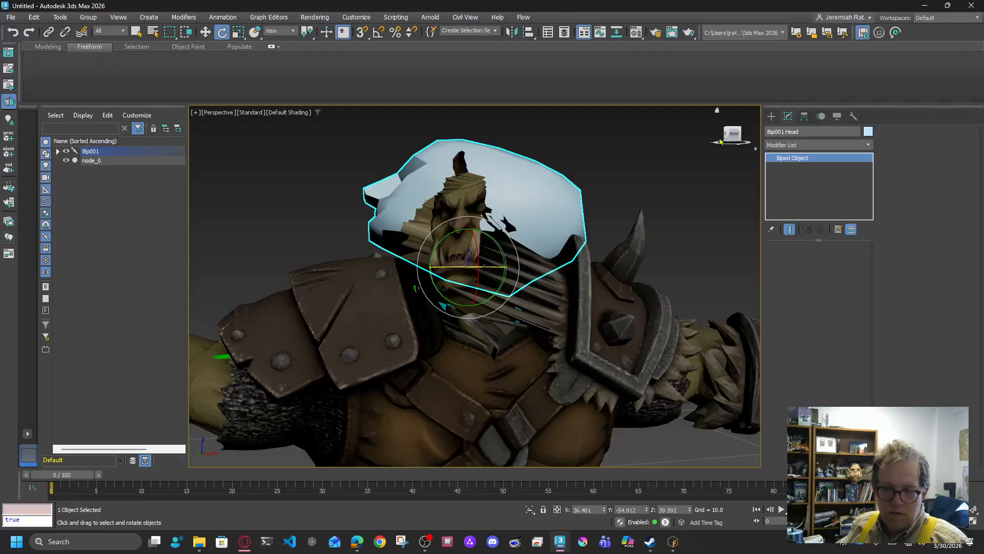
key("ctrl+z")
key("ctrl+z")
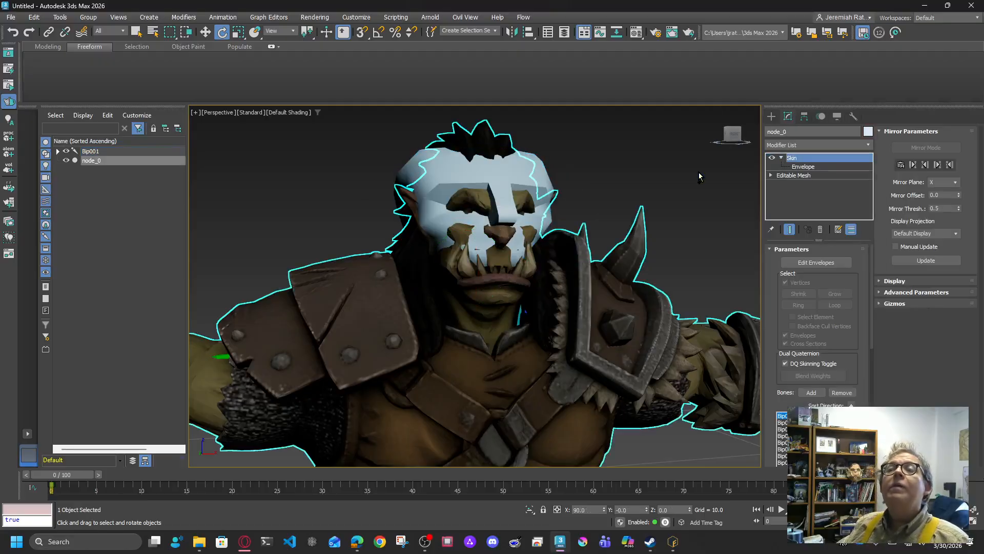
key("ctrl+z")
key("ctrl+z")
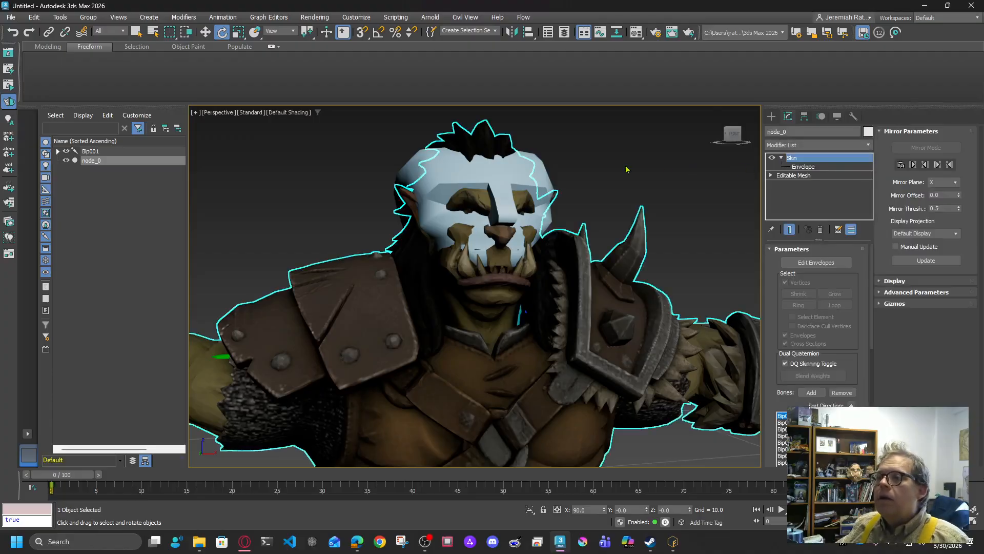
Step: Tilt the head bone back to test deformation, undo the tilt and deselect everything
left_click(538, 167)
left_click_drag(481, 259, 492, 232)
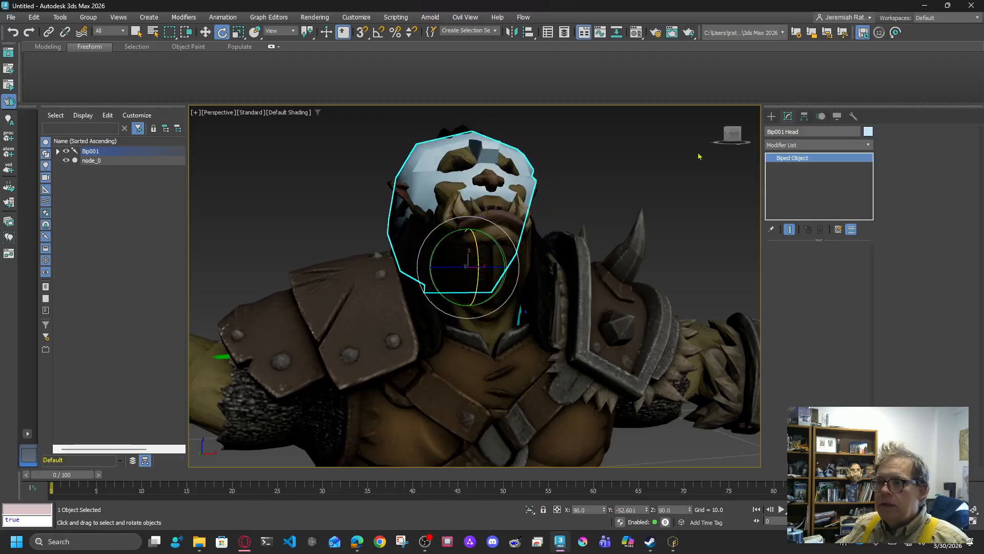
left_click_drag(735, 135, 717, 110)
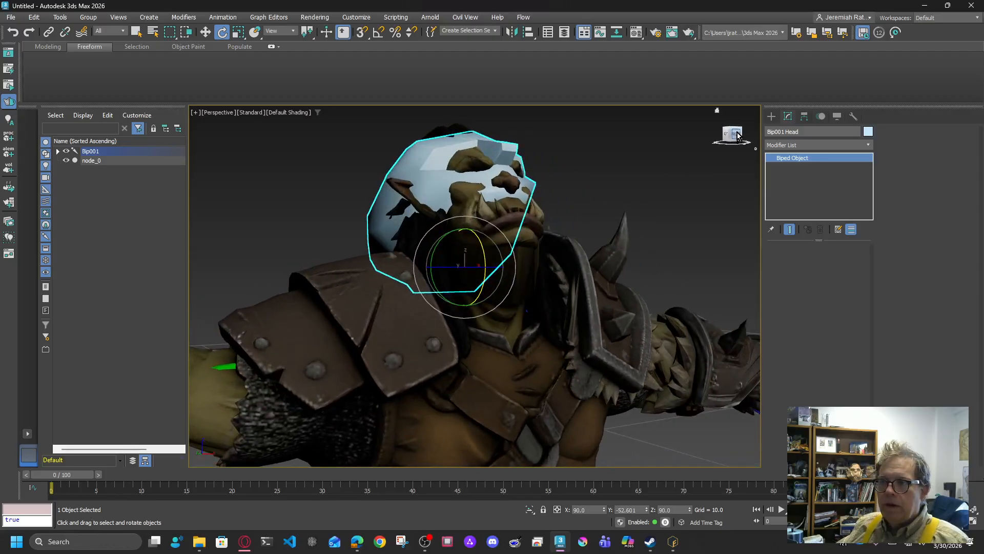
key("ctrl+z")
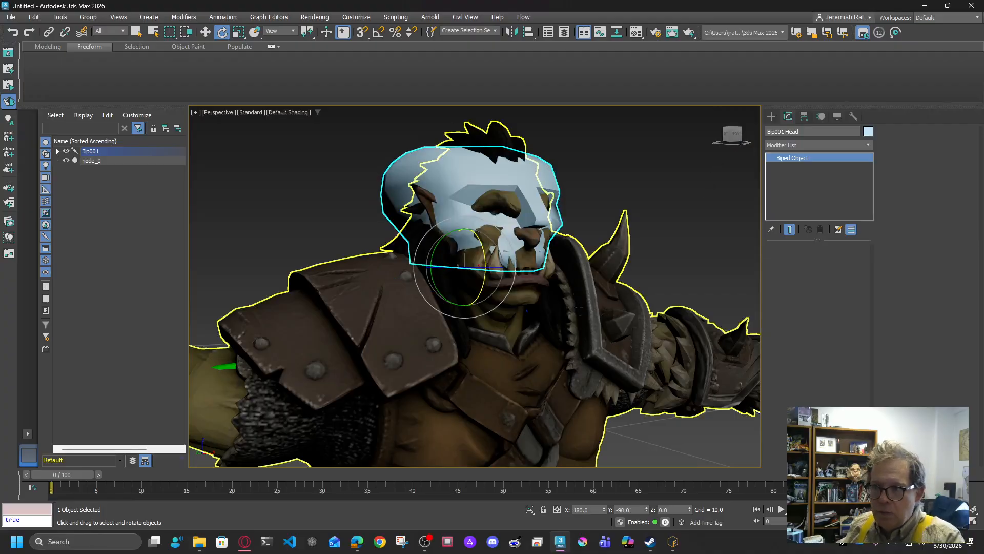
scroll(586, 191, "down", 10)
left_click(657, 185)
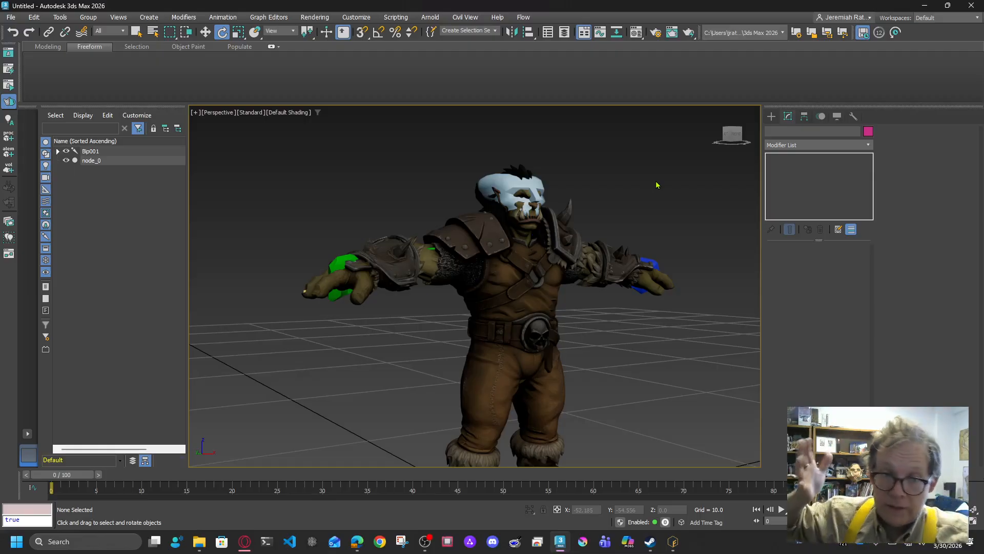
left_click(732, 134)
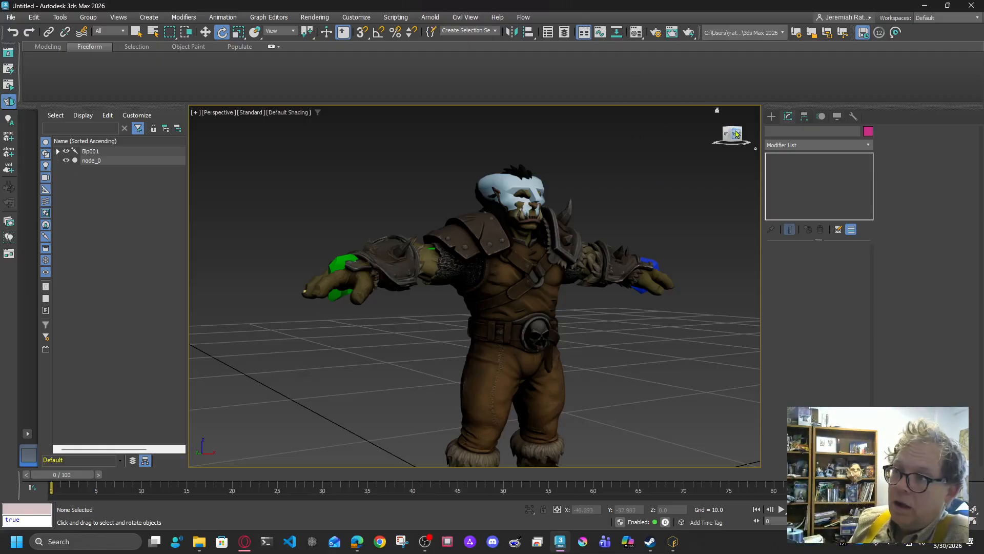